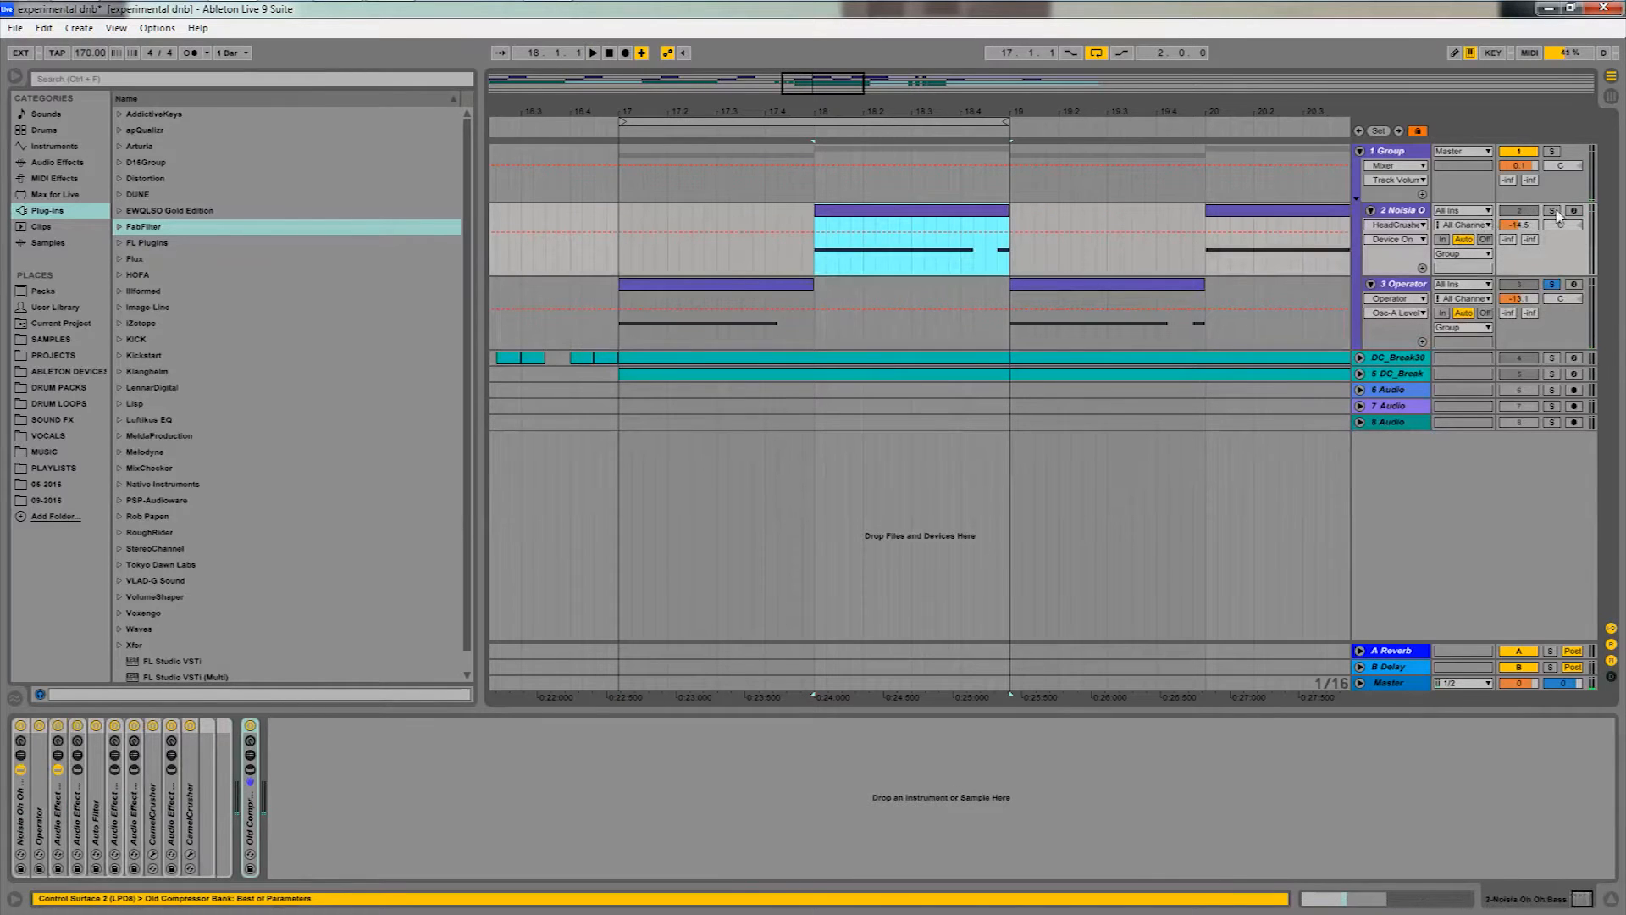
Solo the Noisia bass track and unfold the Operator device in its device chain.
{"action": "left_click", "coordinate": [1554, 211]}
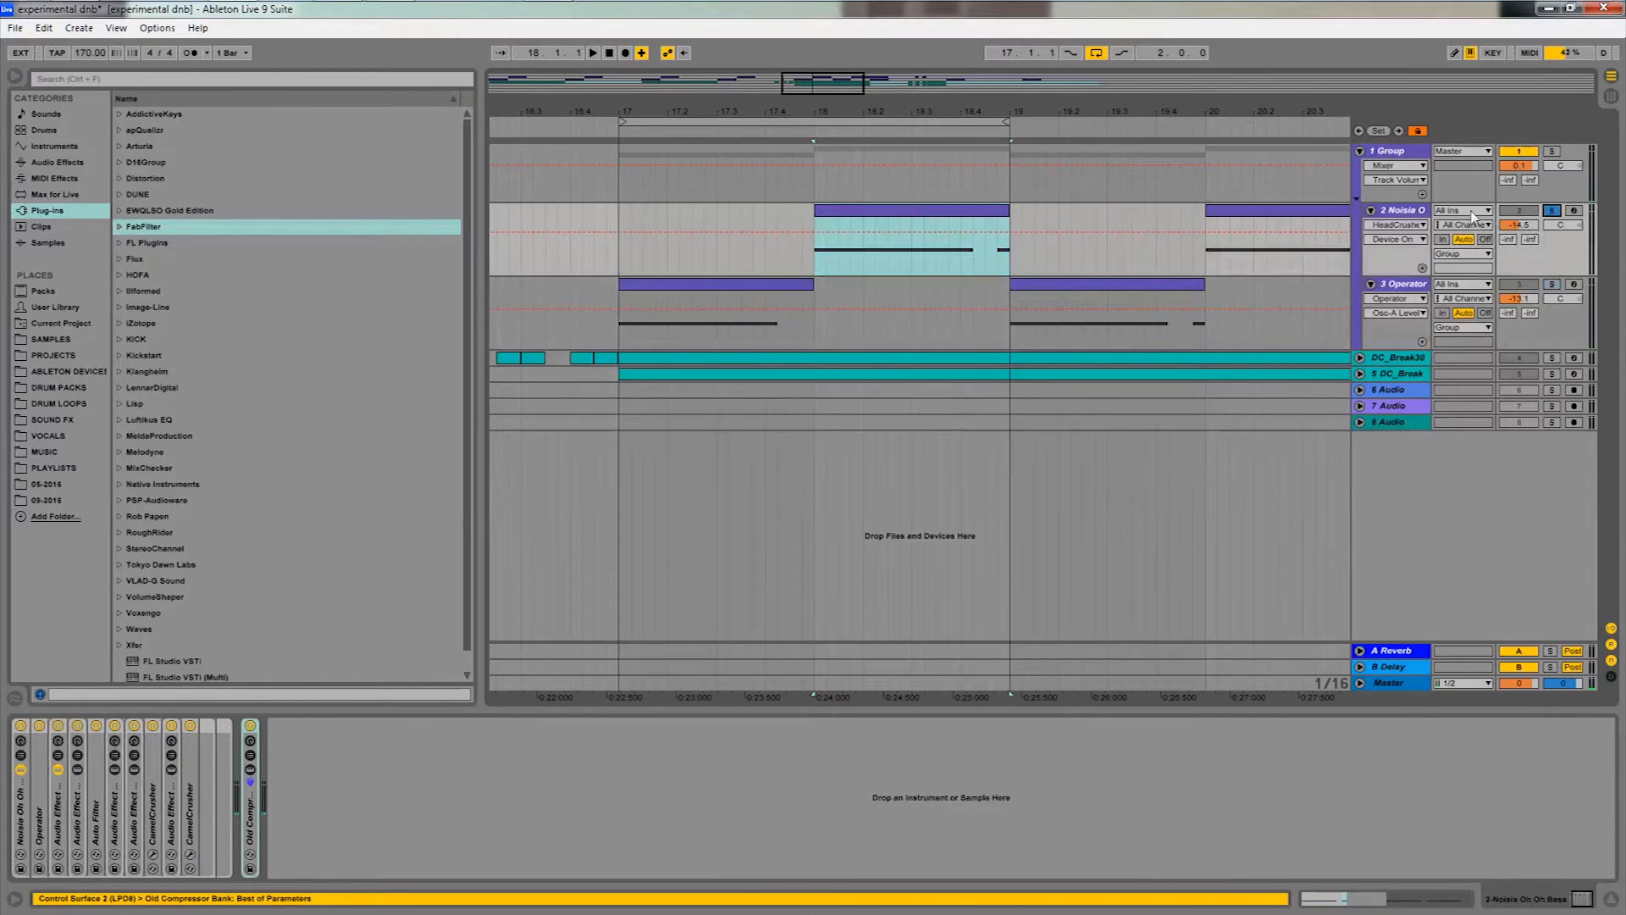
{"action": "left_click", "coordinate": [1417, 213]}
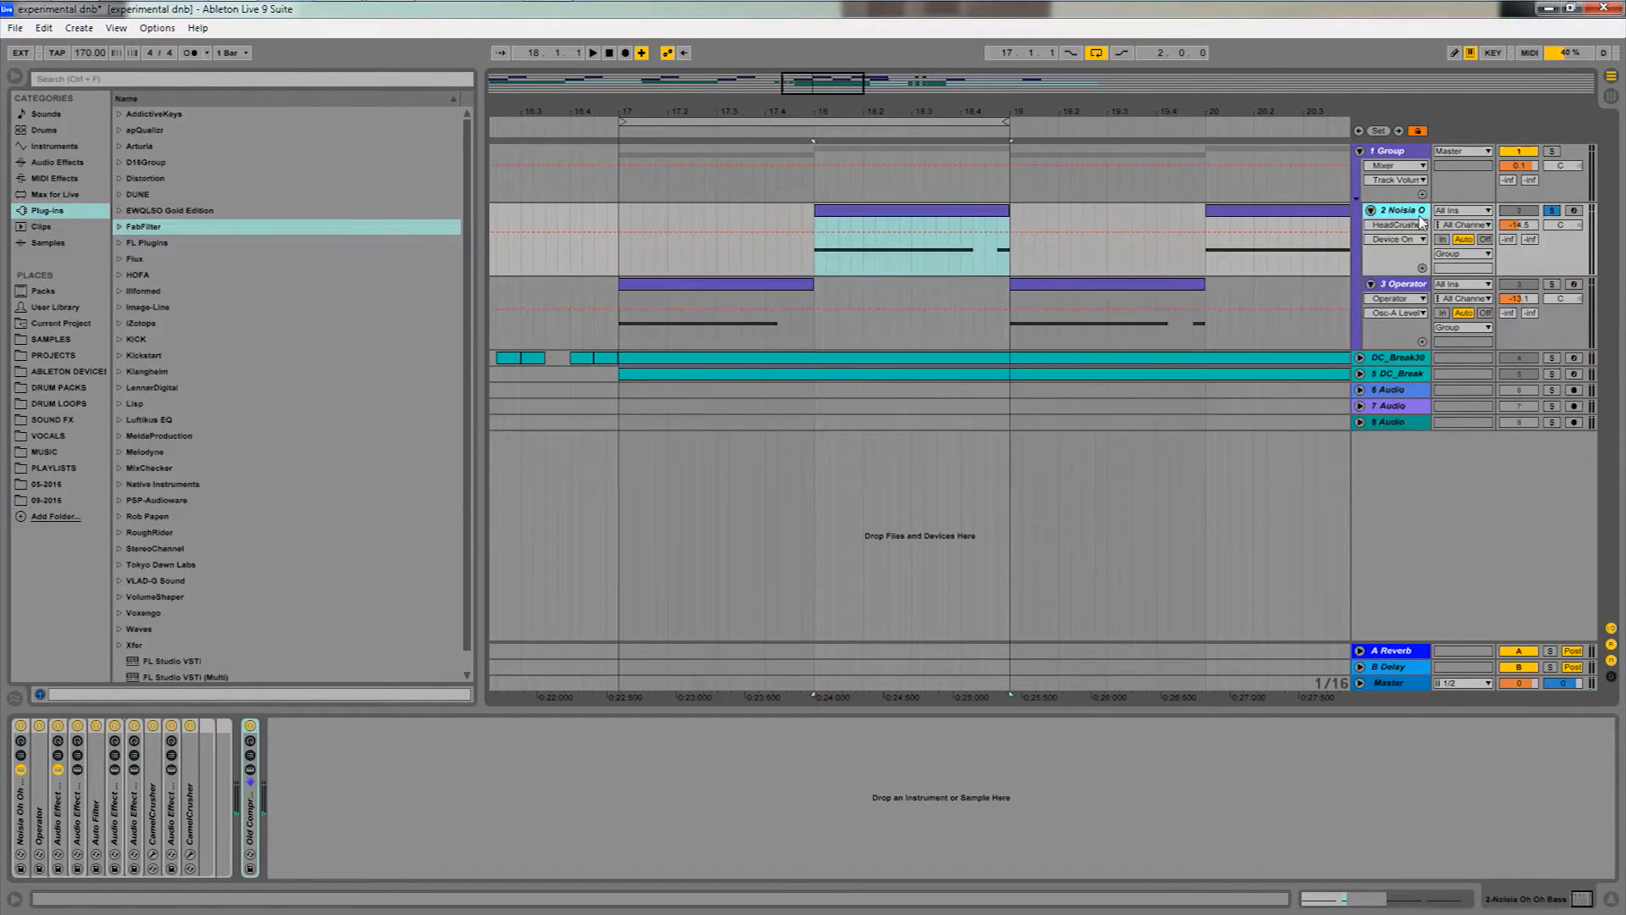
{"action": "double_click", "coordinate": [39, 826]}
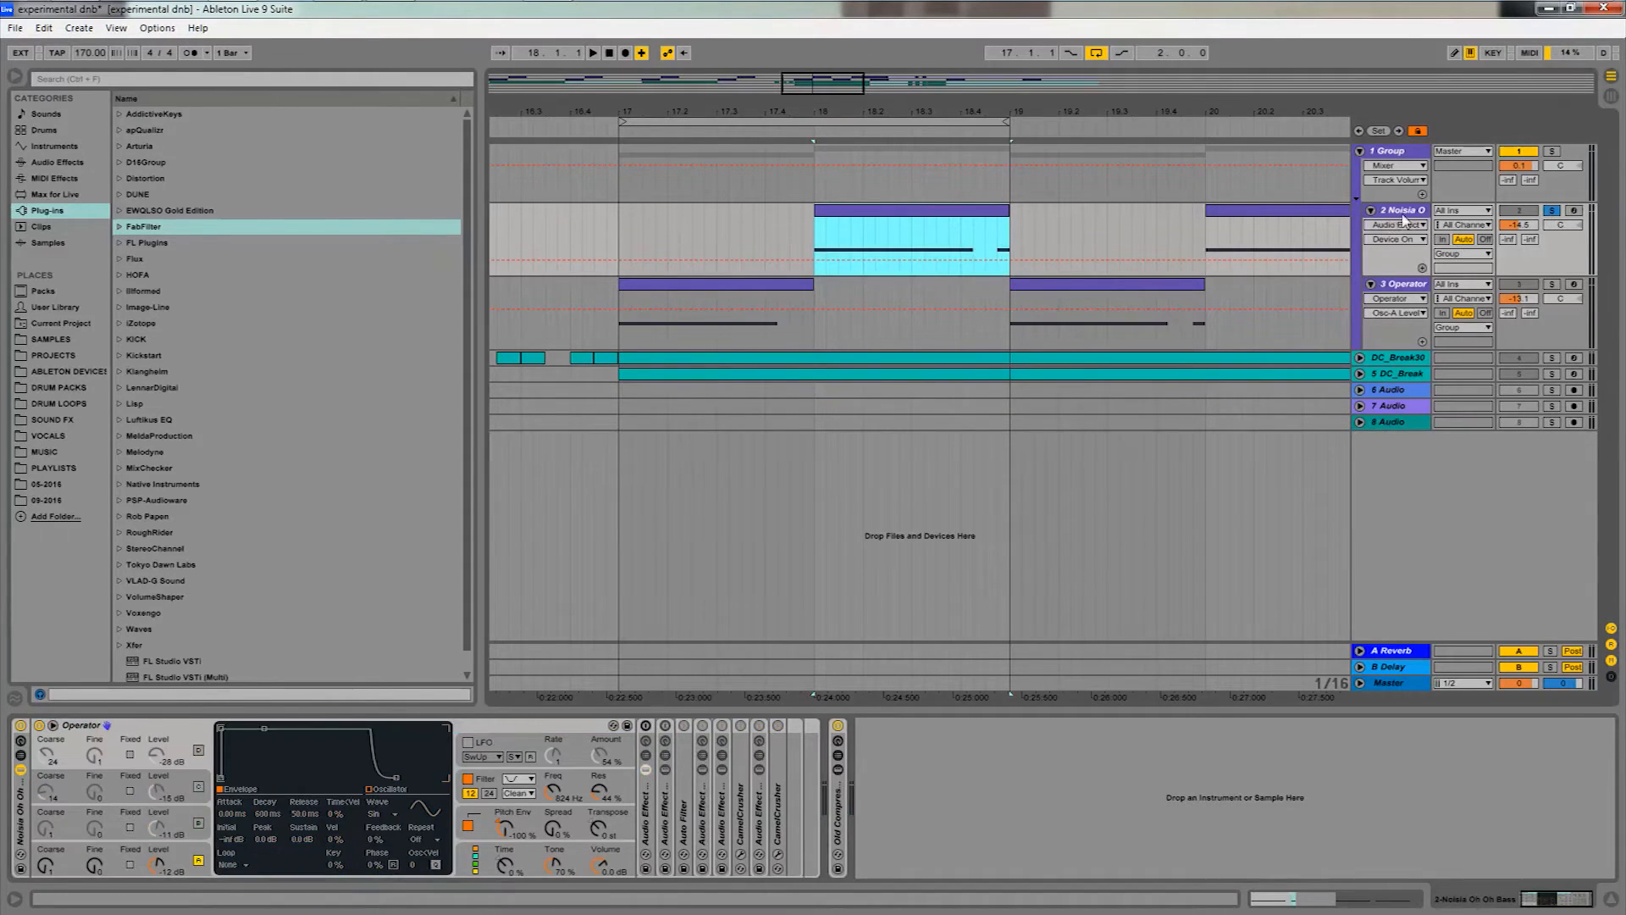
Select the Noisia track's clip at bar 18 and play it to hear Operator on its own.
{"action": "left_click", "coordinate": [1403, 220]}
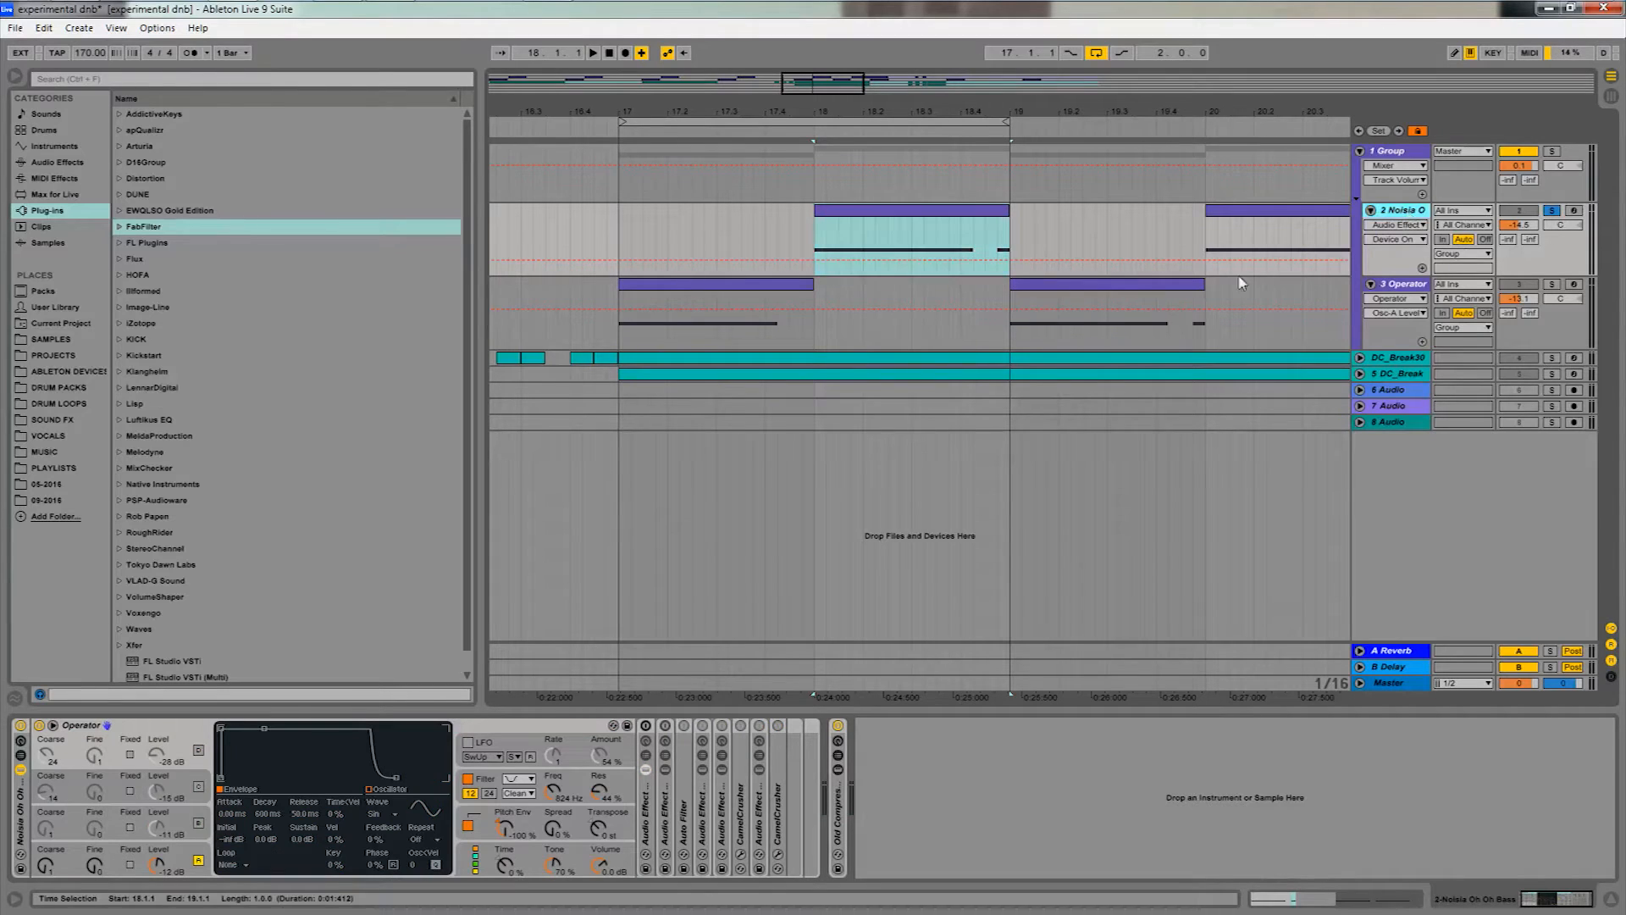
{"action": "left_click", "coordinate": [843, 212]}
{"action": "key", "text": "space"}
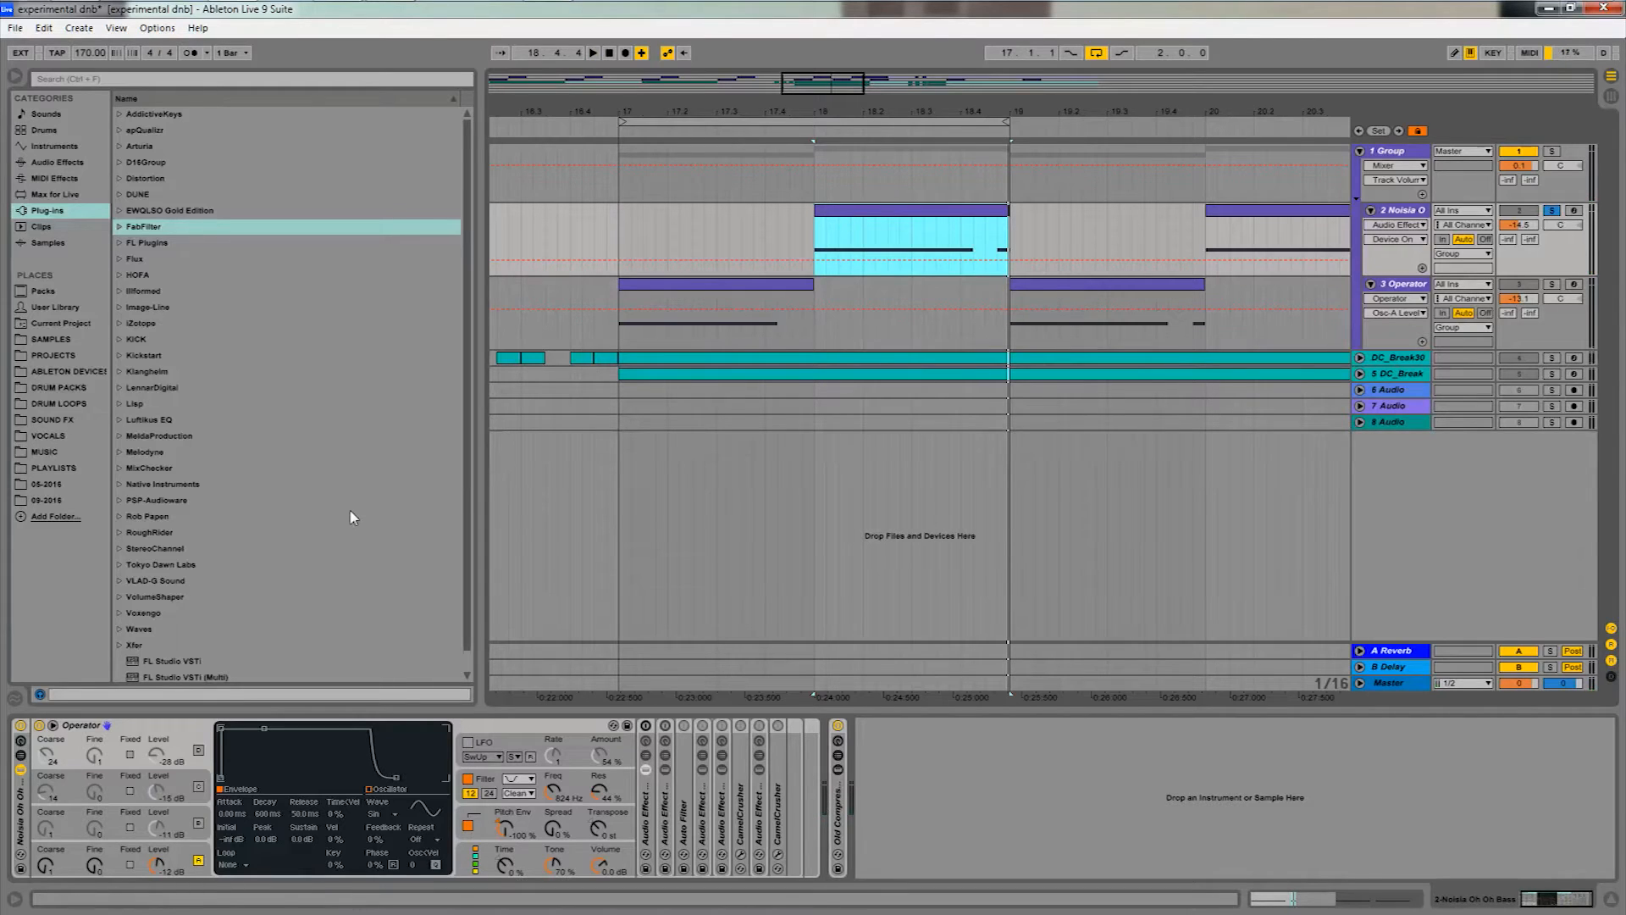
View oscillator A's envelope in Operator, enable oscillator B, and play the bar 18 clip.
{"action": "left_click", "coordinate": [158, 829]}
{"action": "left_click", "coordinate": [159, 864]}
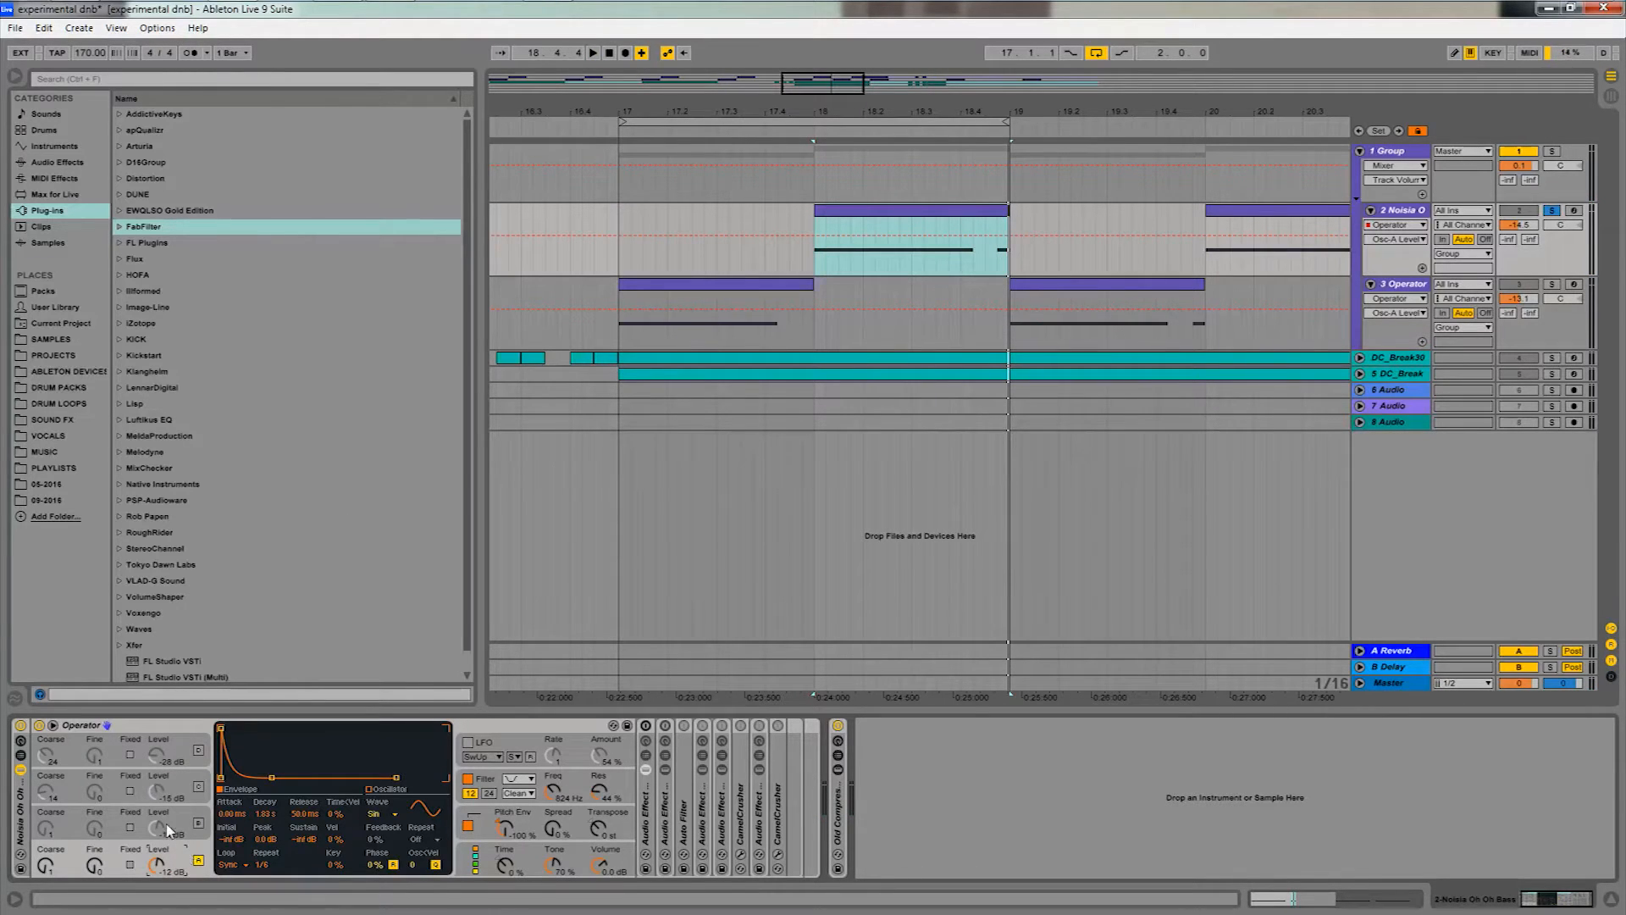
{"action": "left_click", "coordinate": [89, 815]}
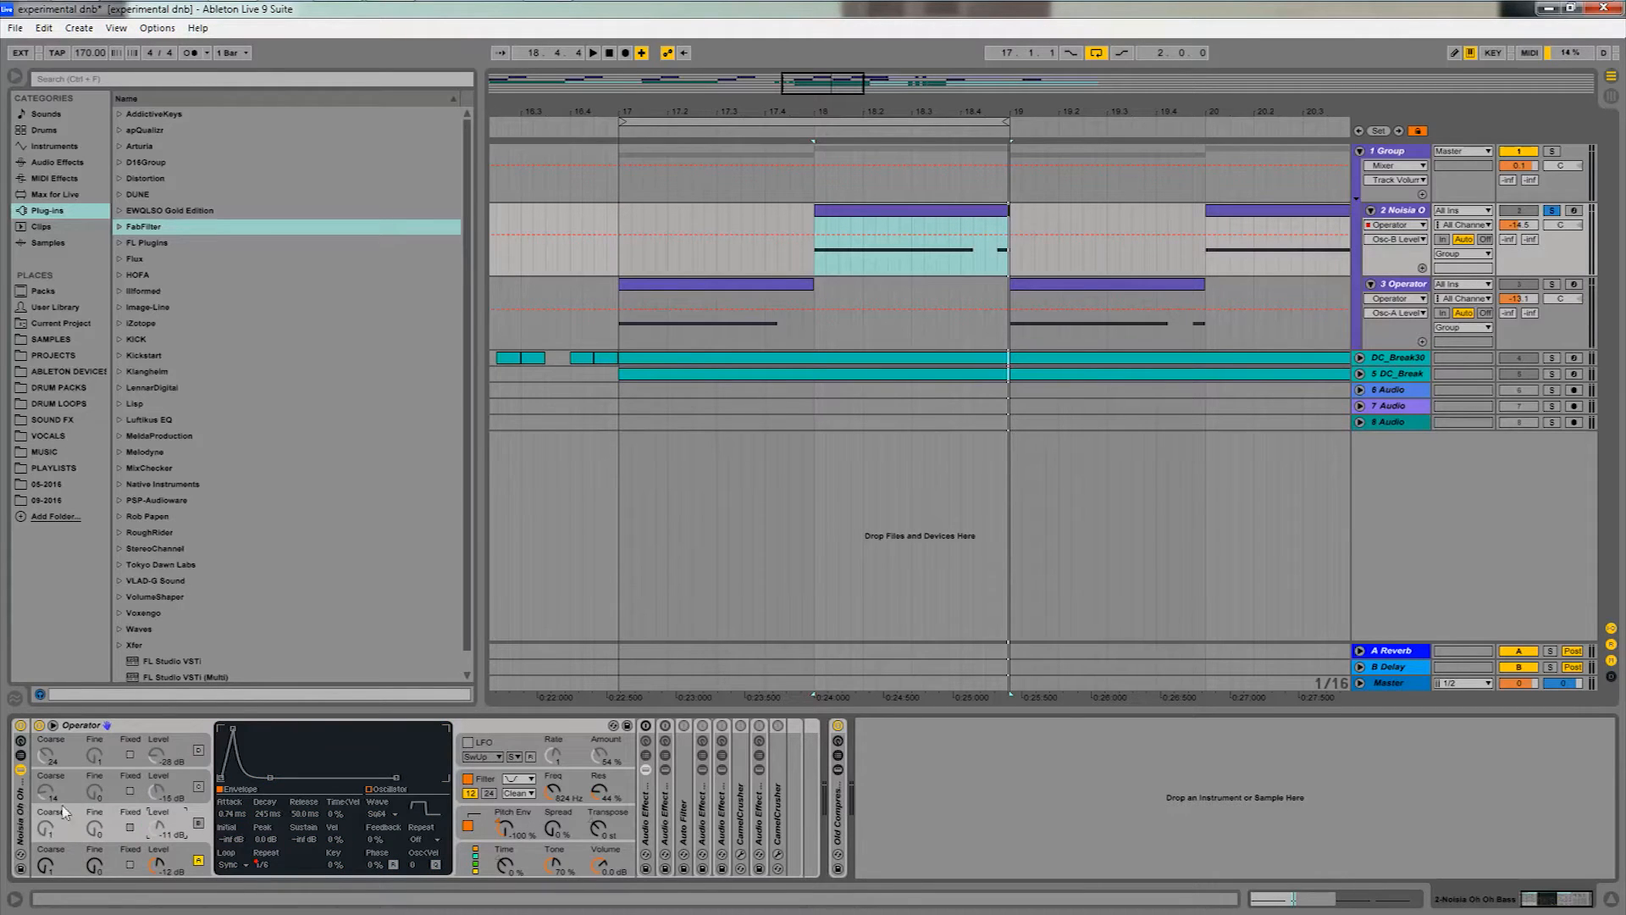
{"action": "left_click", "coordinate": [200, 823]}
{"action": "left_click", "coordinate": [884, 211]}
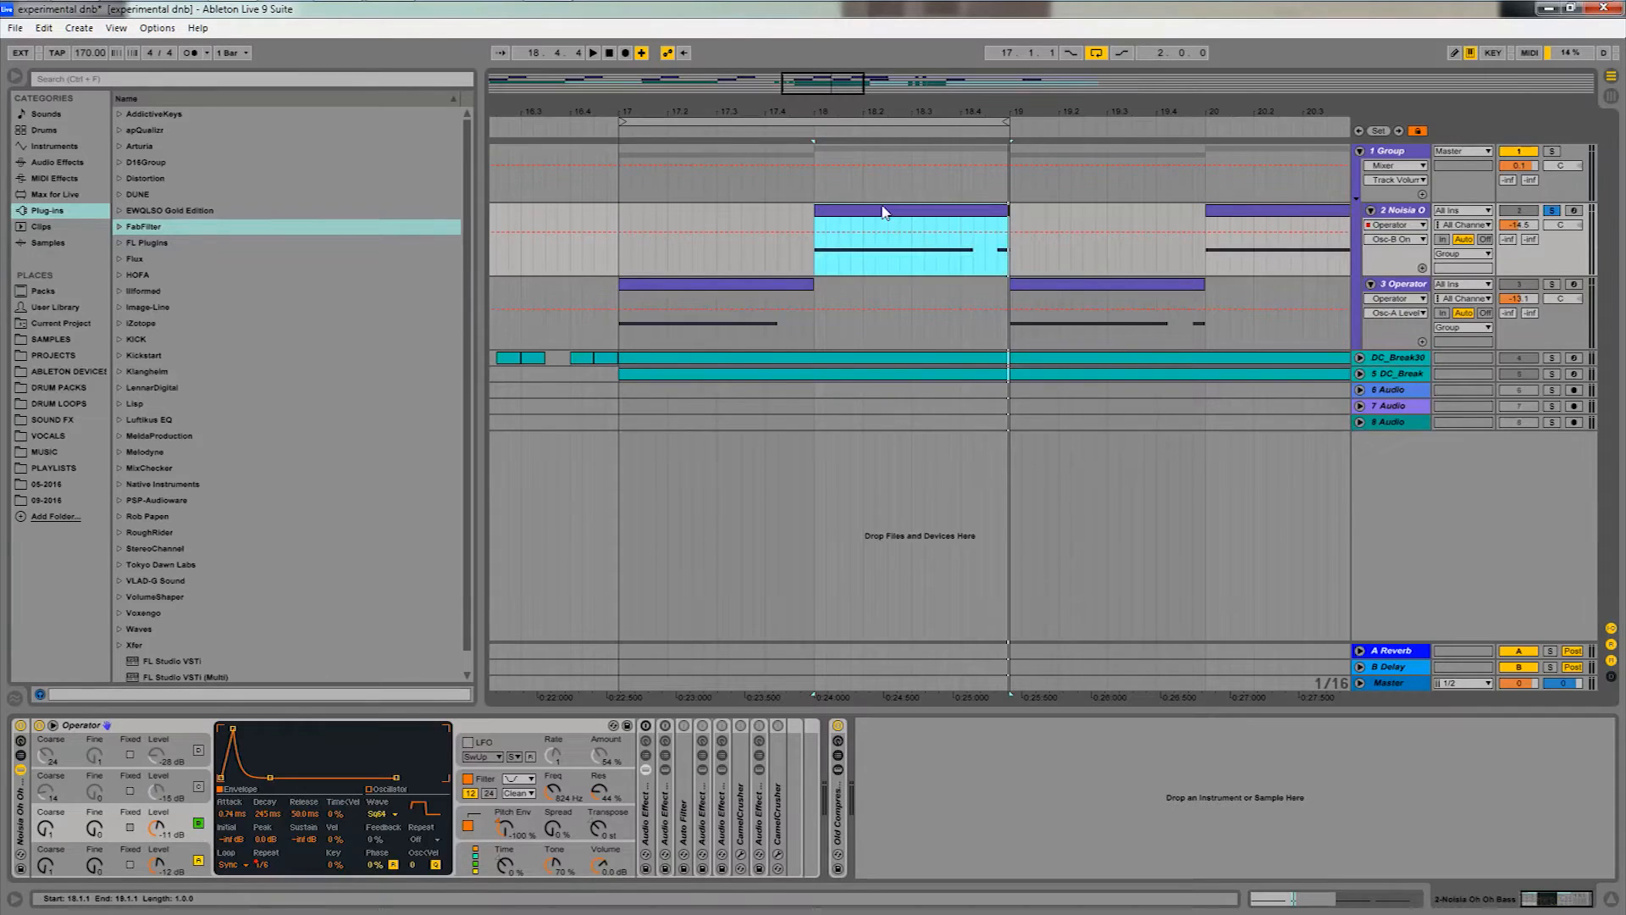
{"action": "key", "text": "space"}
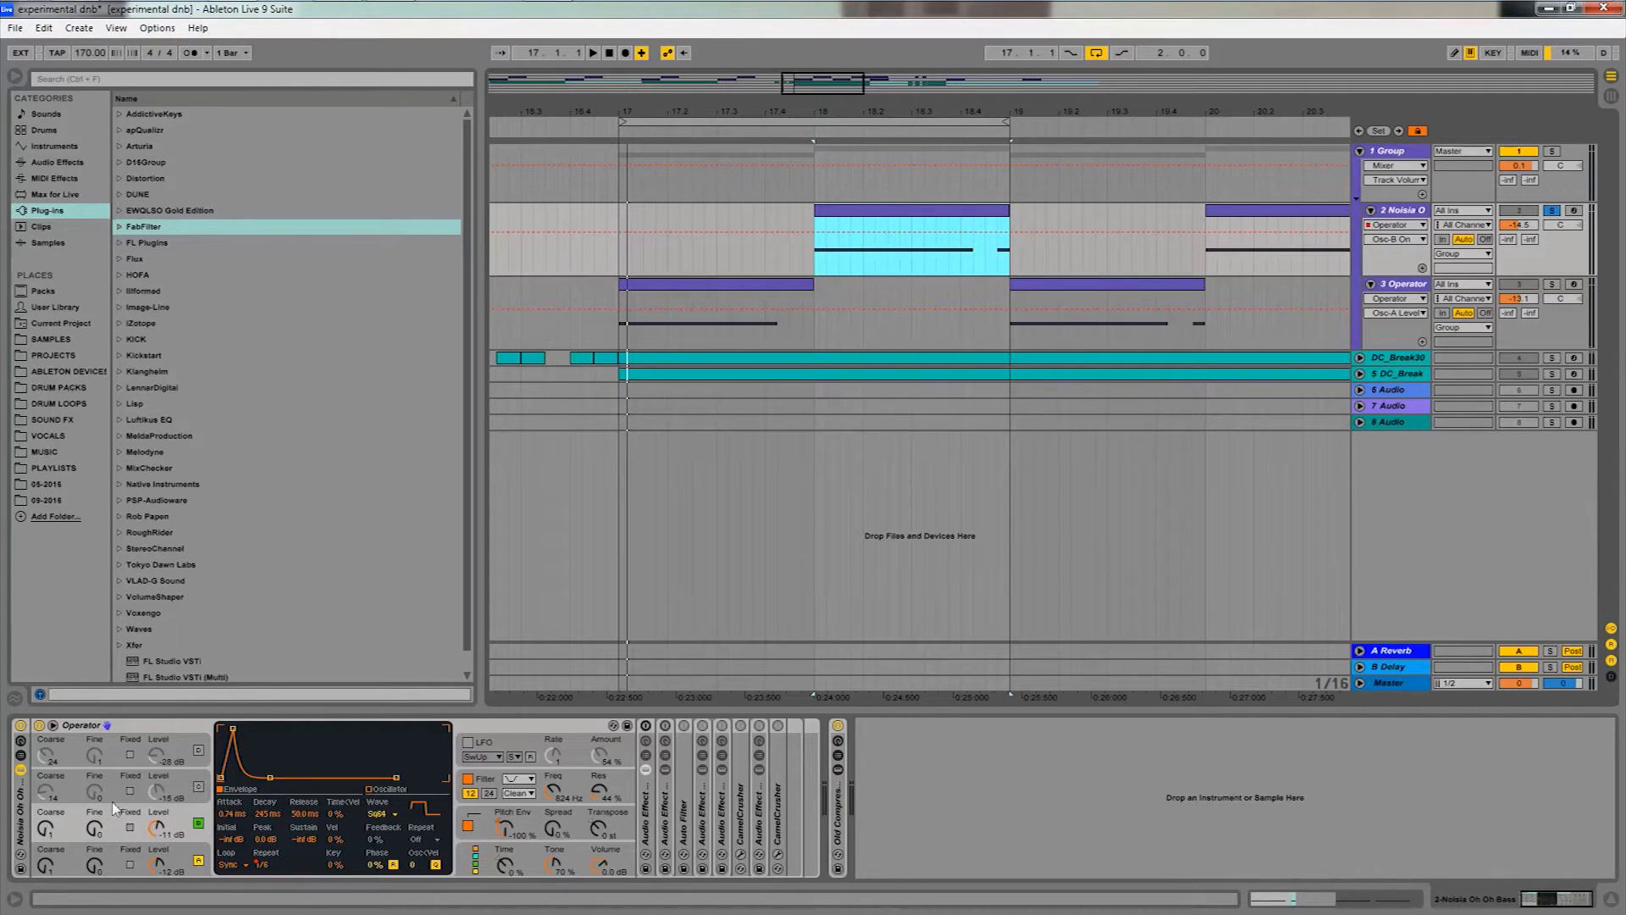
Enable Operator's oscillator C with its coarse tuning at 14, and play the loop.
{"action": "left_click", "coordinate": [157, 828]}
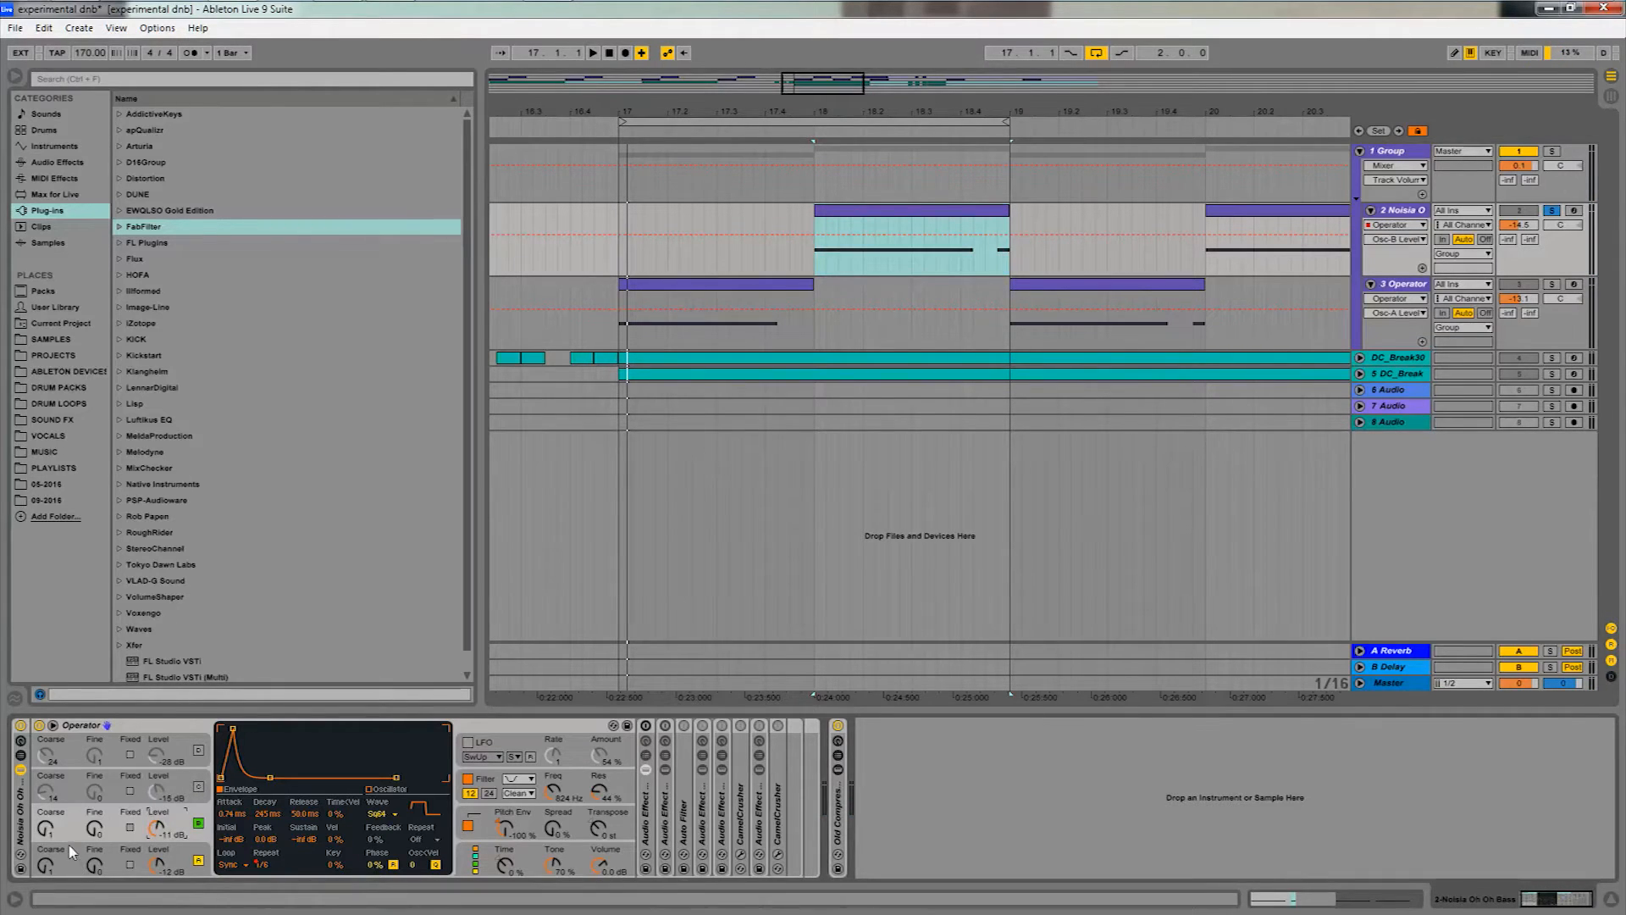
{"action": "left_click", "coordinate": [196, 787]}
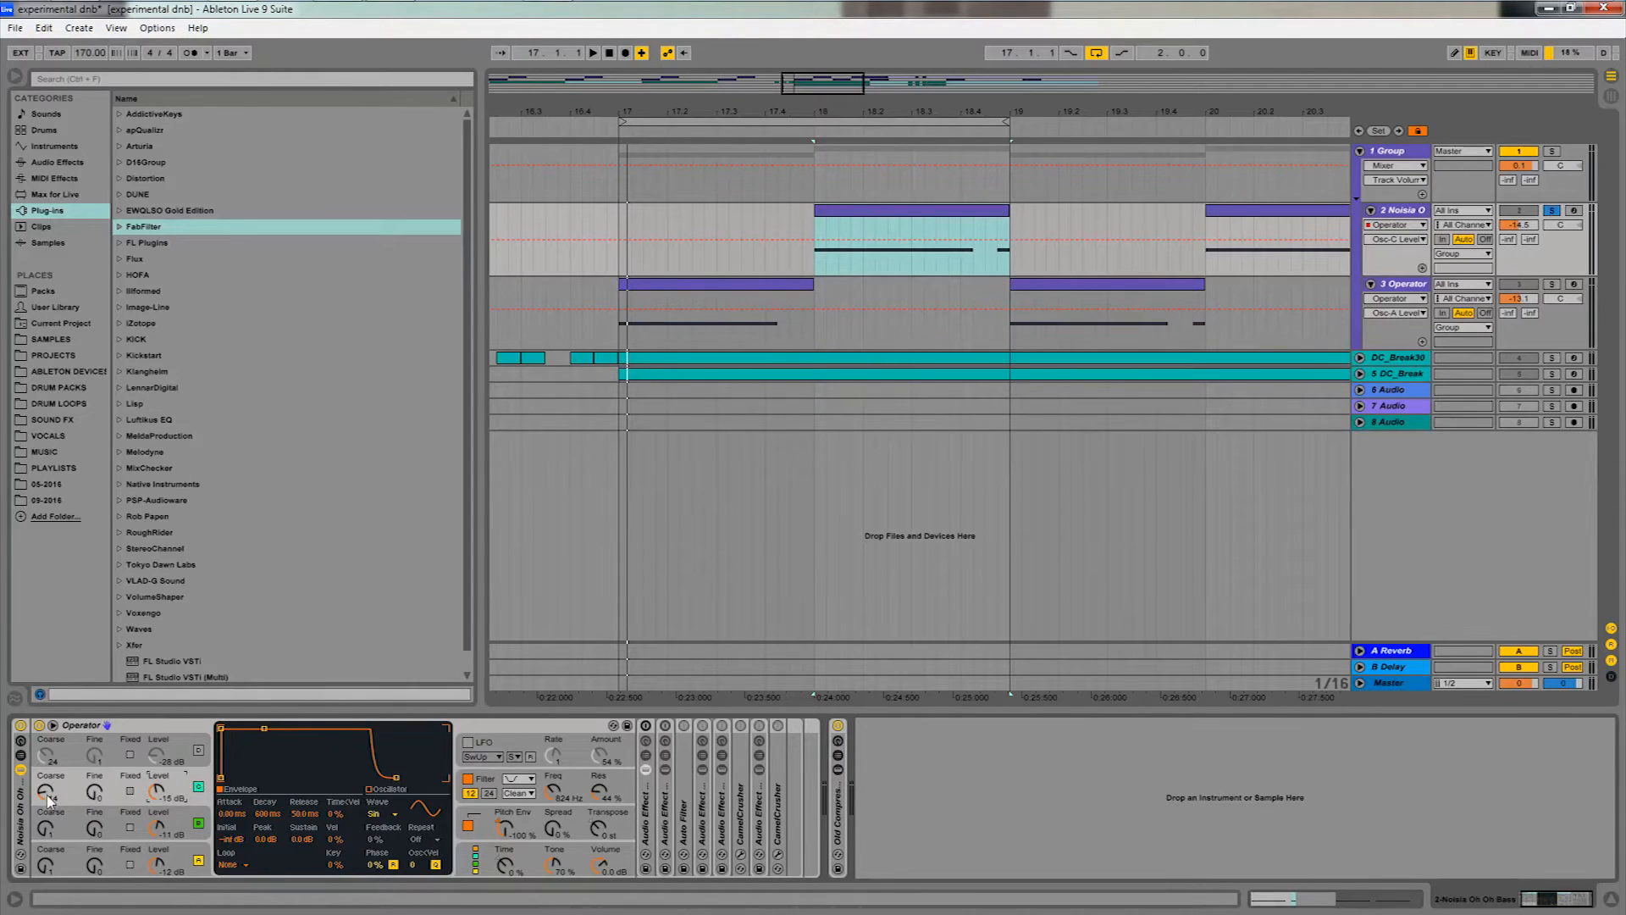
{"action": "left_click_drag", "start_coordinate": [53, 794], "coordinate": [108, 789]}
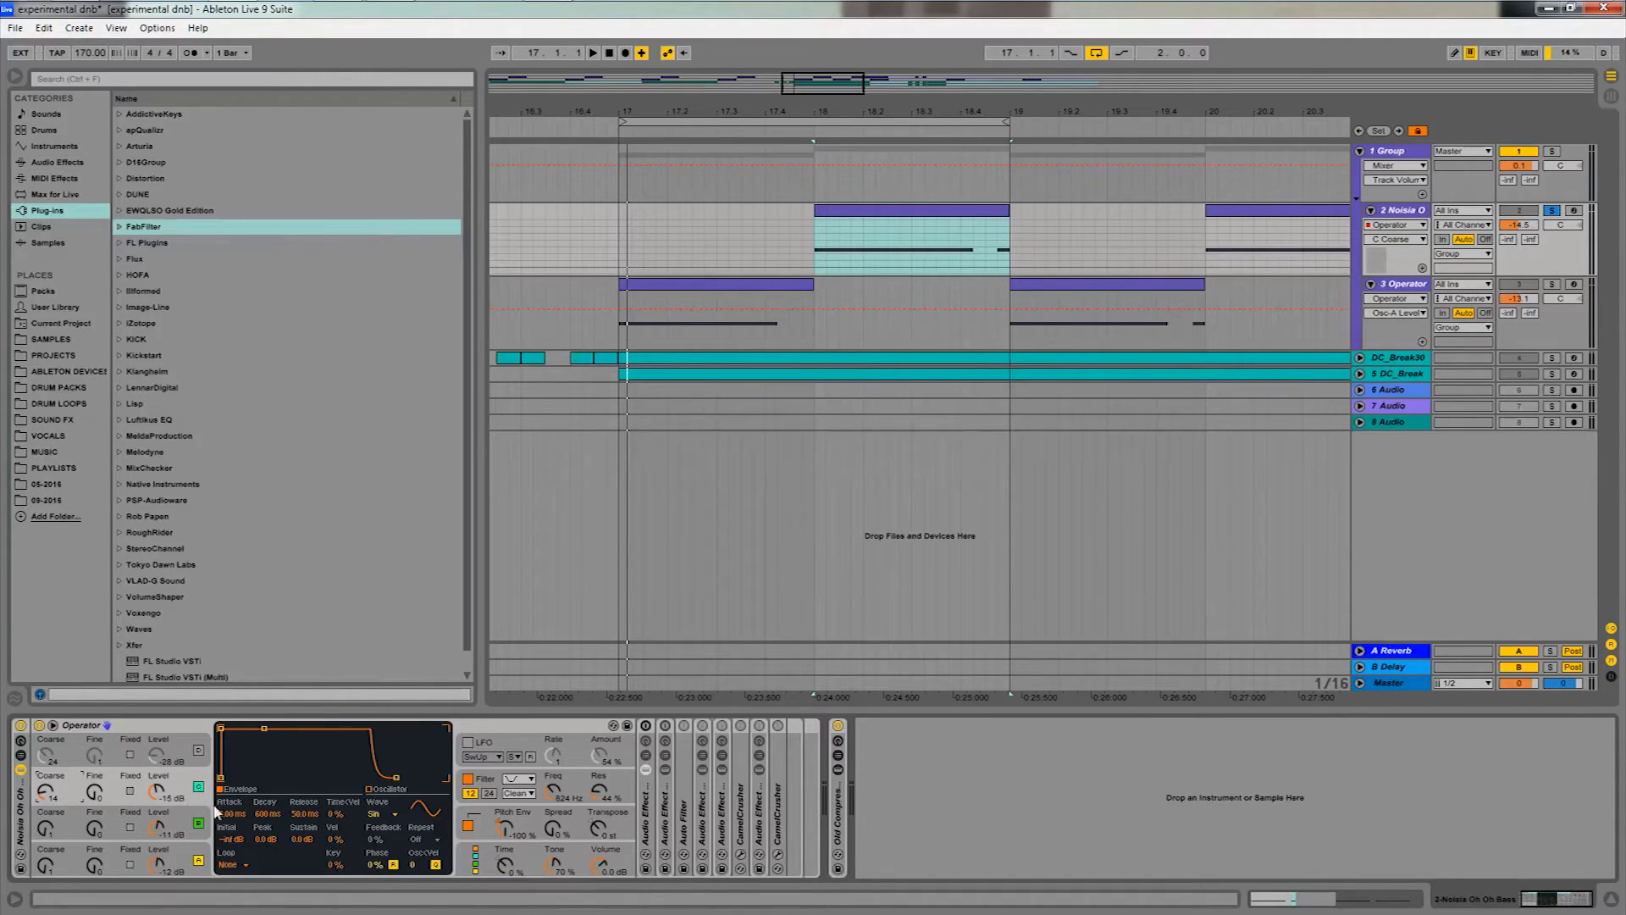
{"action": "left_click", "coordinate": [198, 786]}
{"action": "key", "text": "space"}
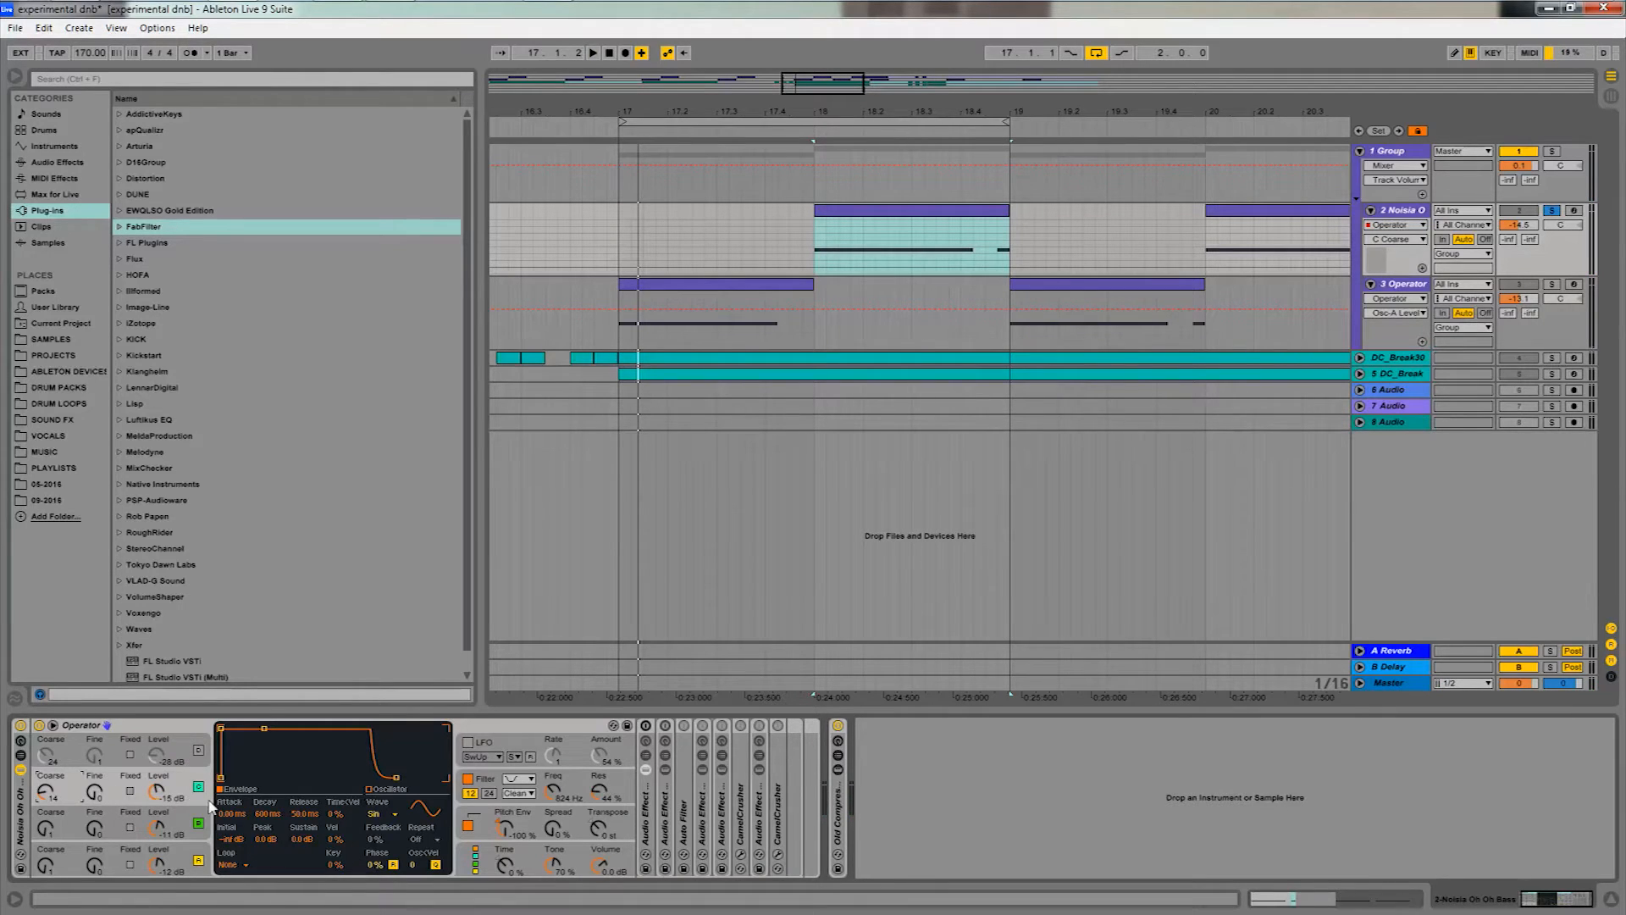
Enable Operator's oscillator D with its coarse tuning at 24, and play the loop.
{"action": "left_click", "coordinate": [198, 749]}
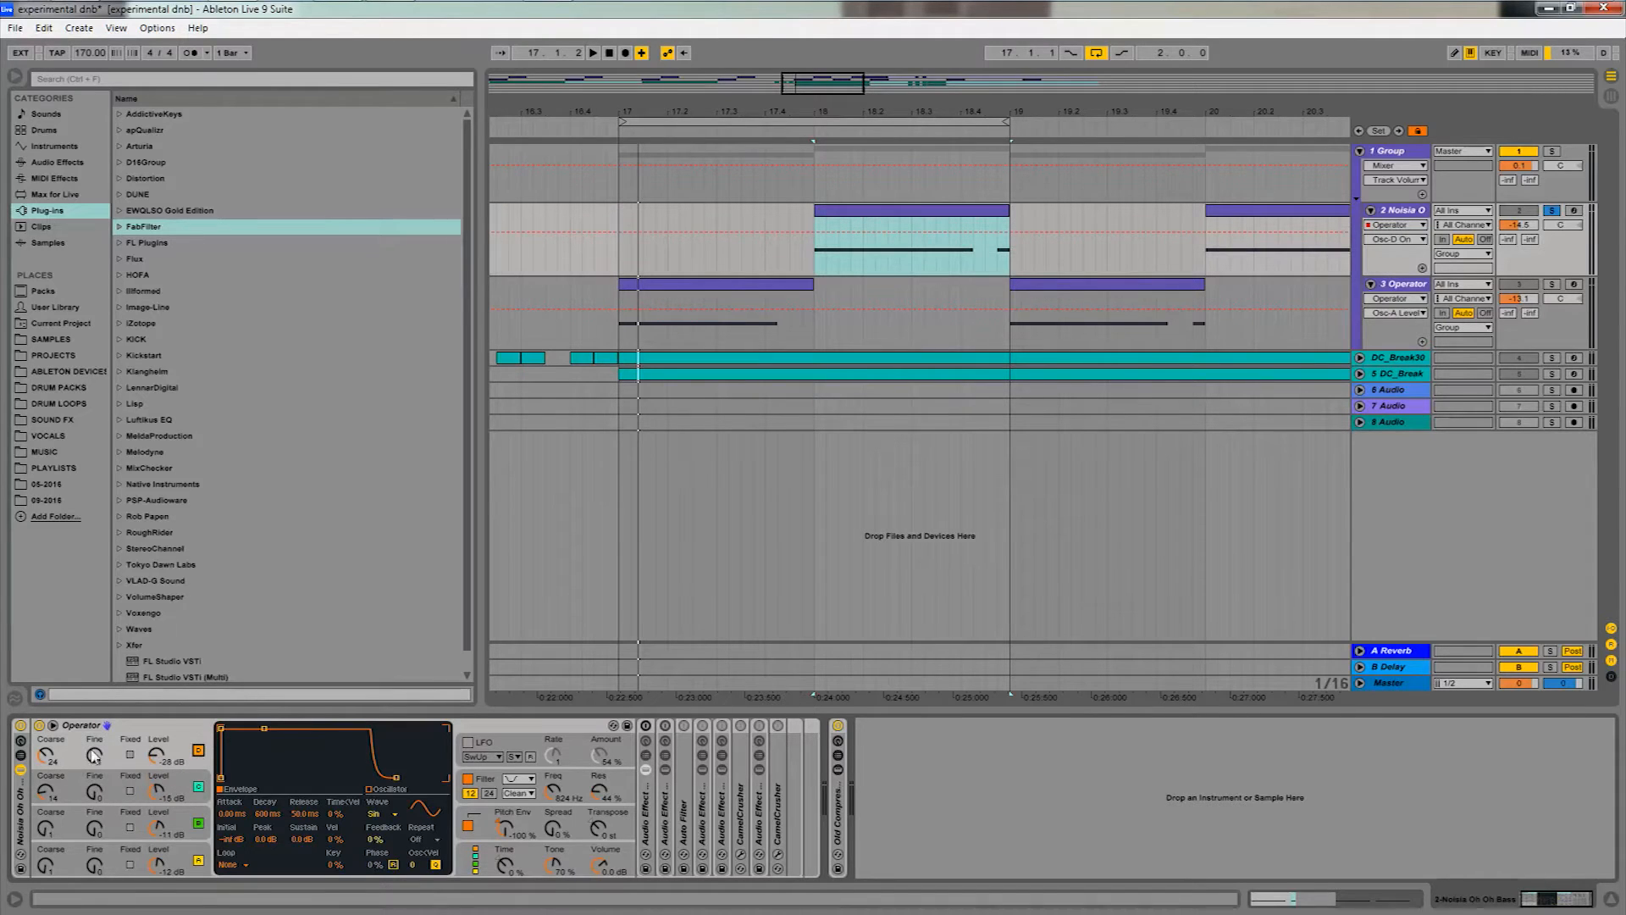
{"action": "left_click", "coordinate": [48, 755]}
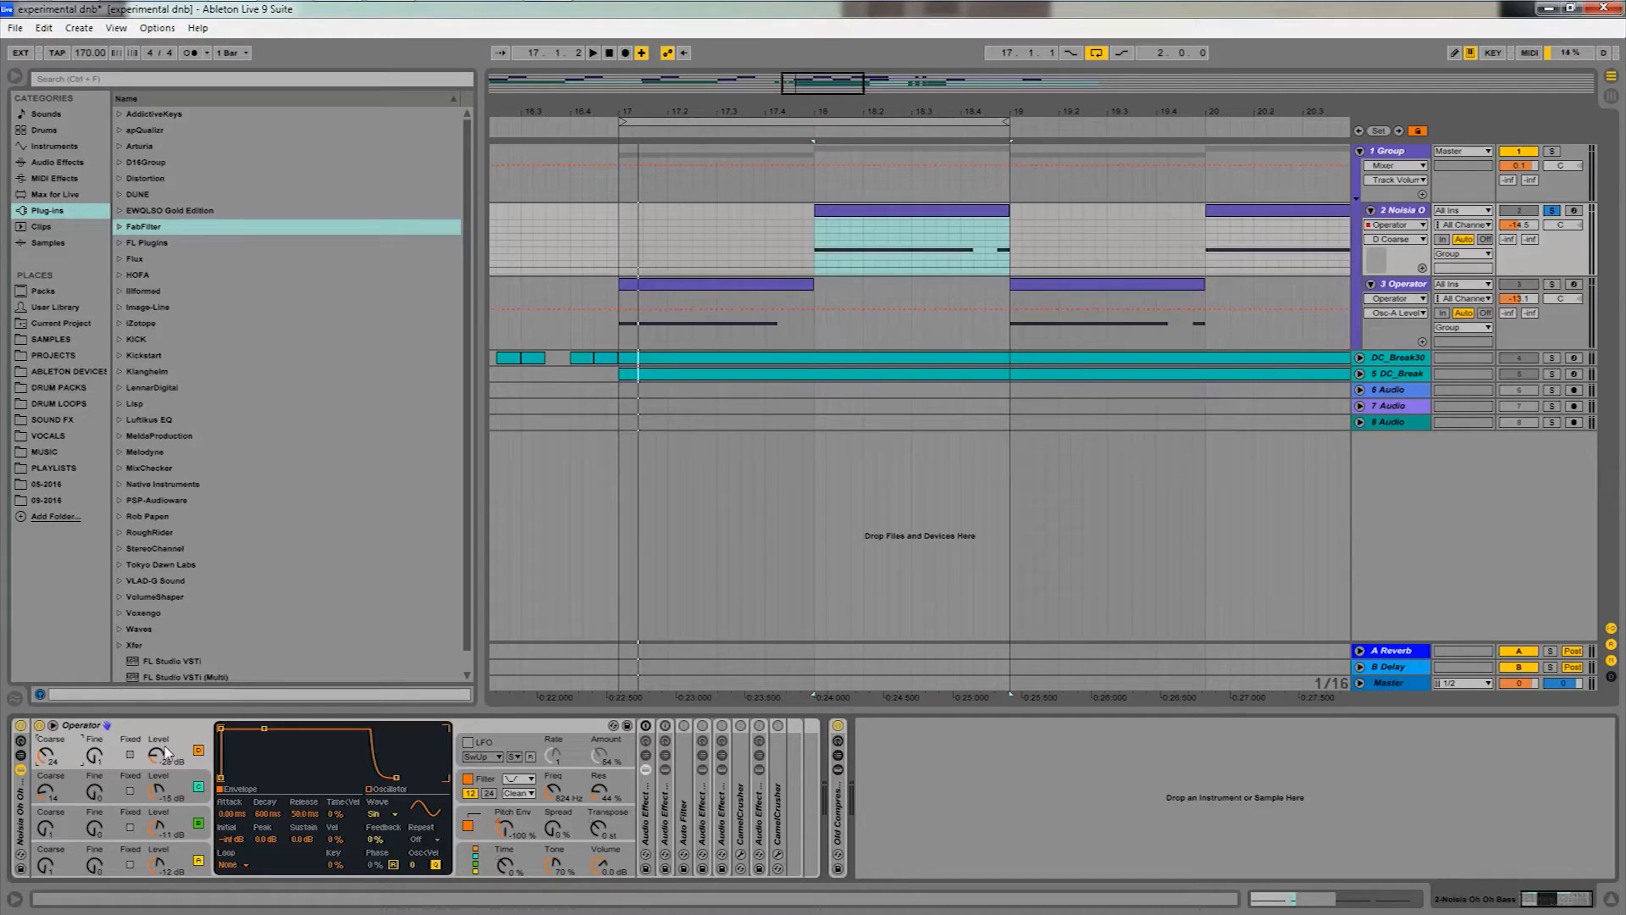
{"action": "key", "text": "space"}
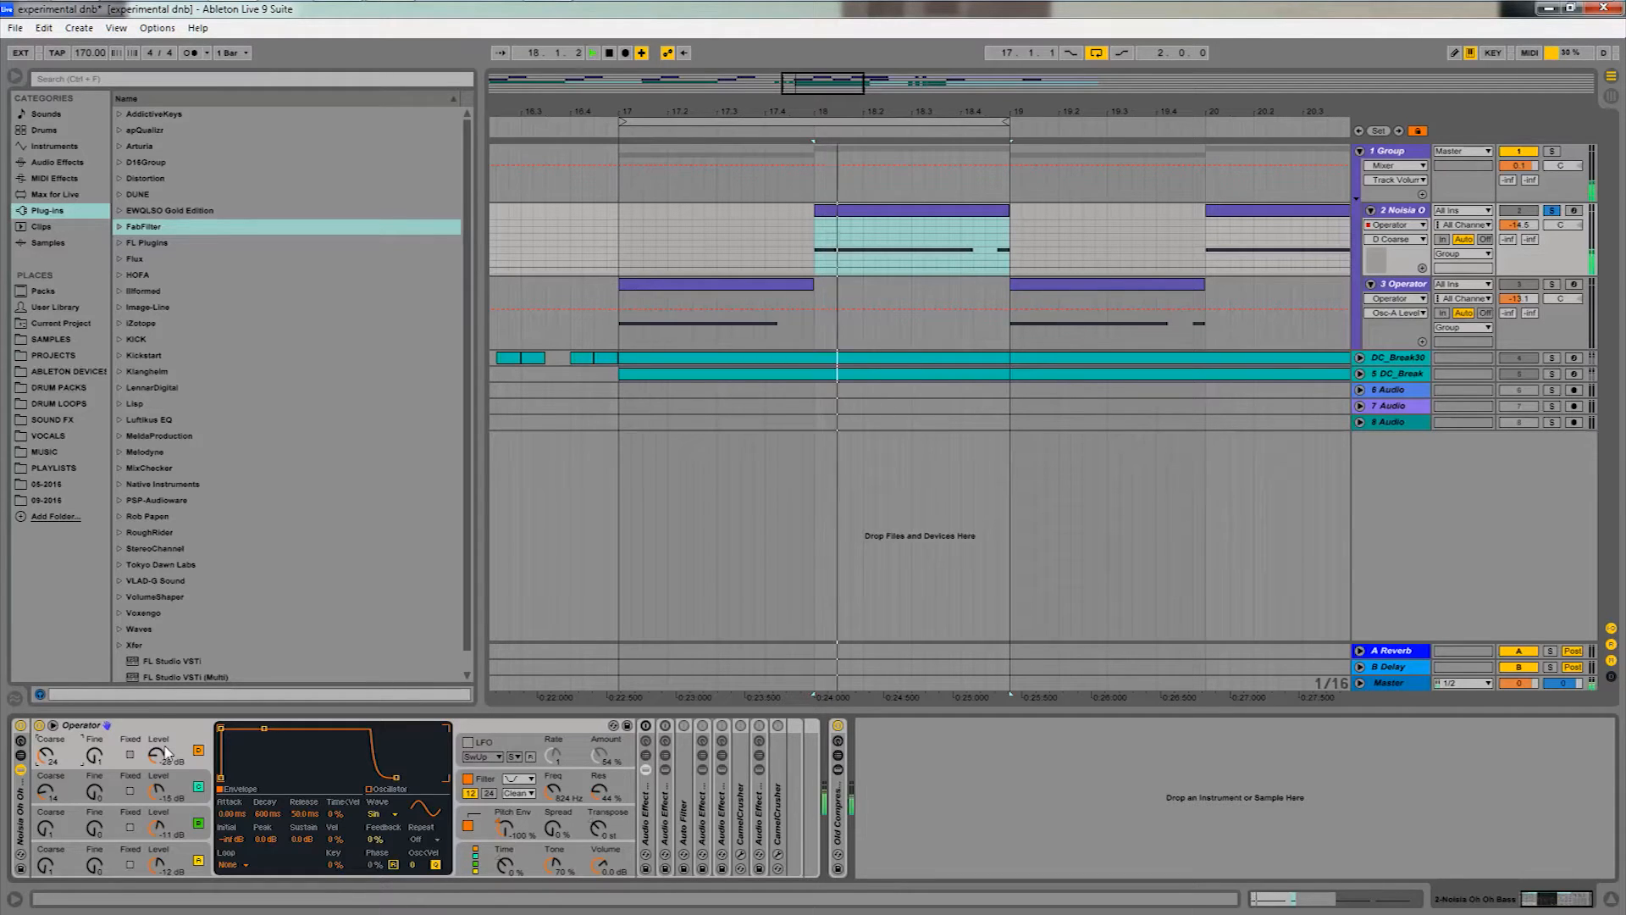
Show Operator's filter envelope and examine its attack, decay and envelope amount.
{"action": "left_click", "coordinate": [487, 788]}
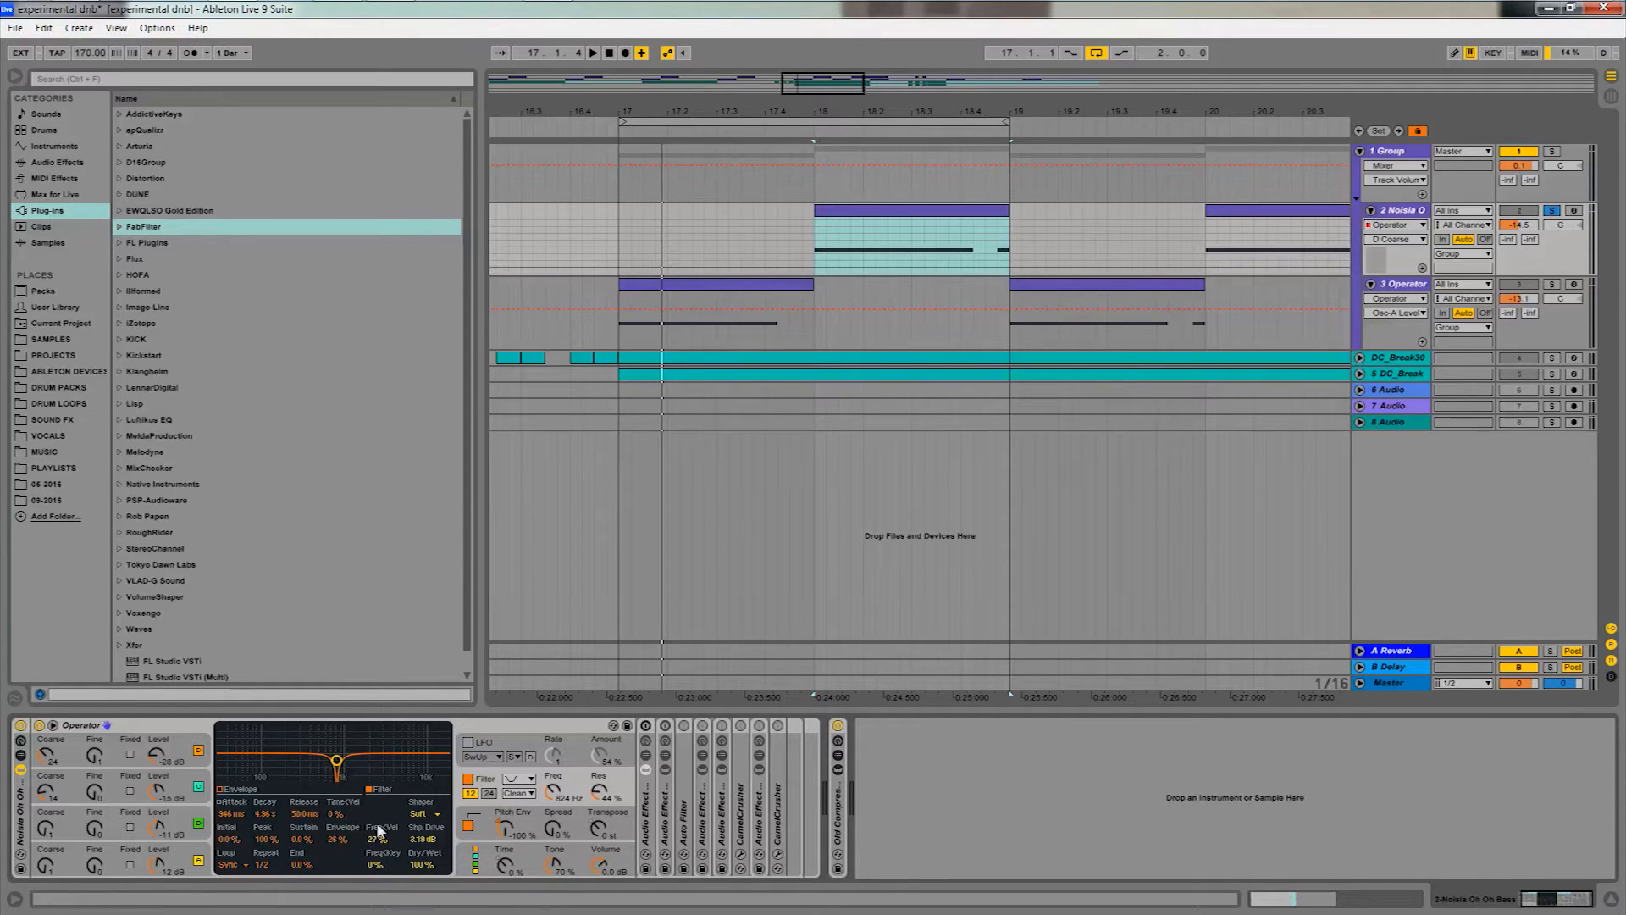
{"action": "left_click", "coordinate": [222, 789]}
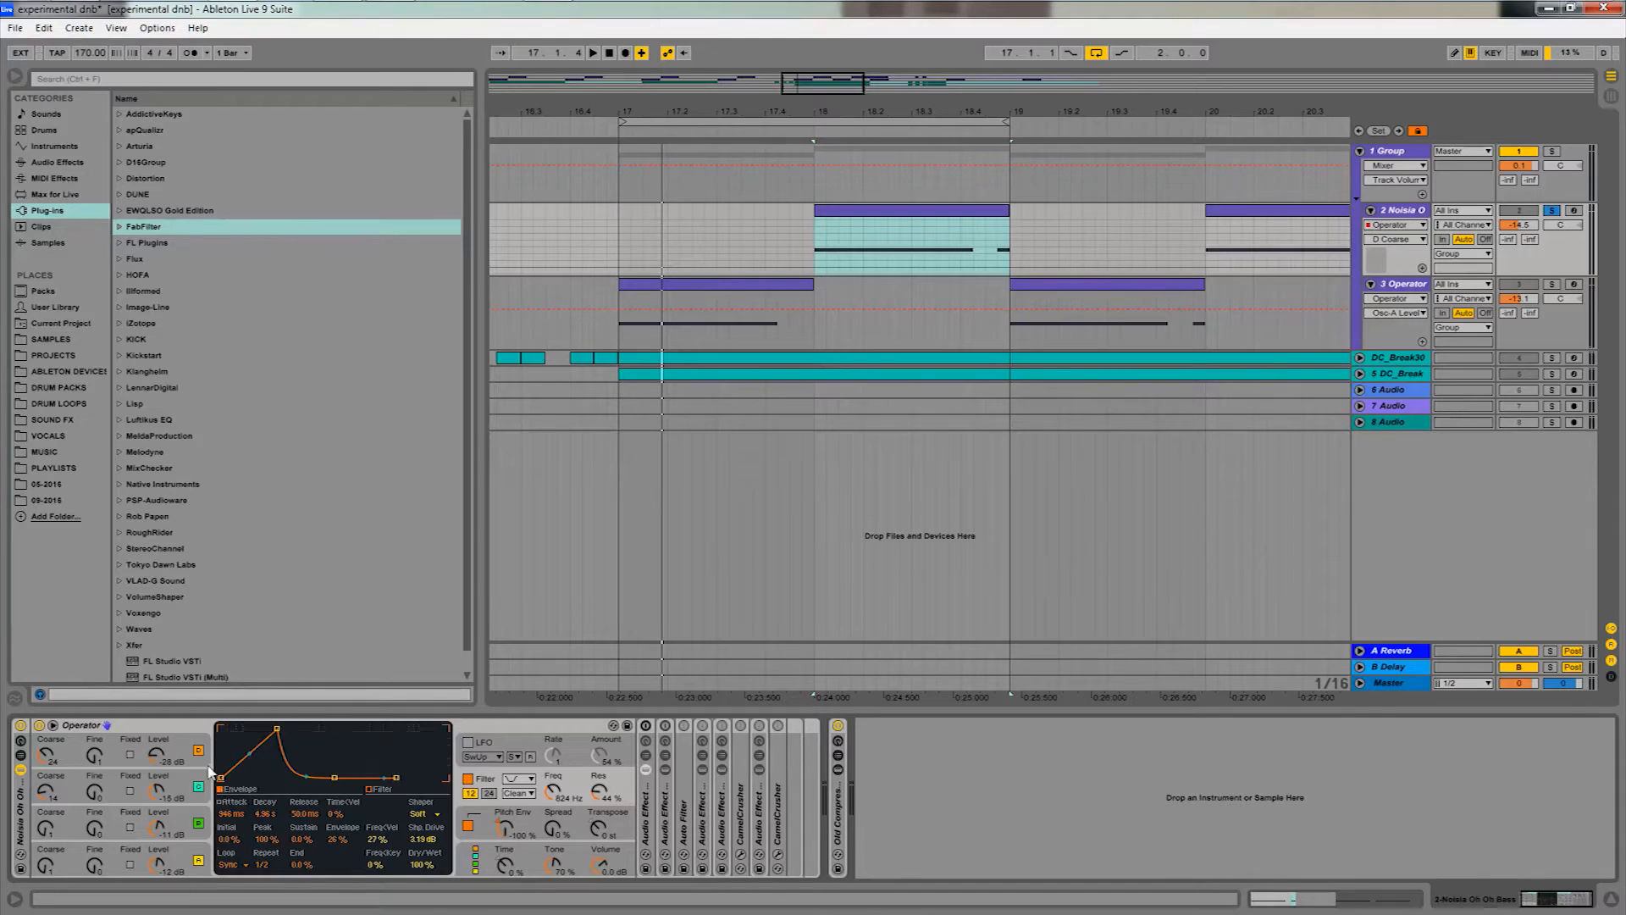
{"action": "left_click", "coordinate": [234, 817]}
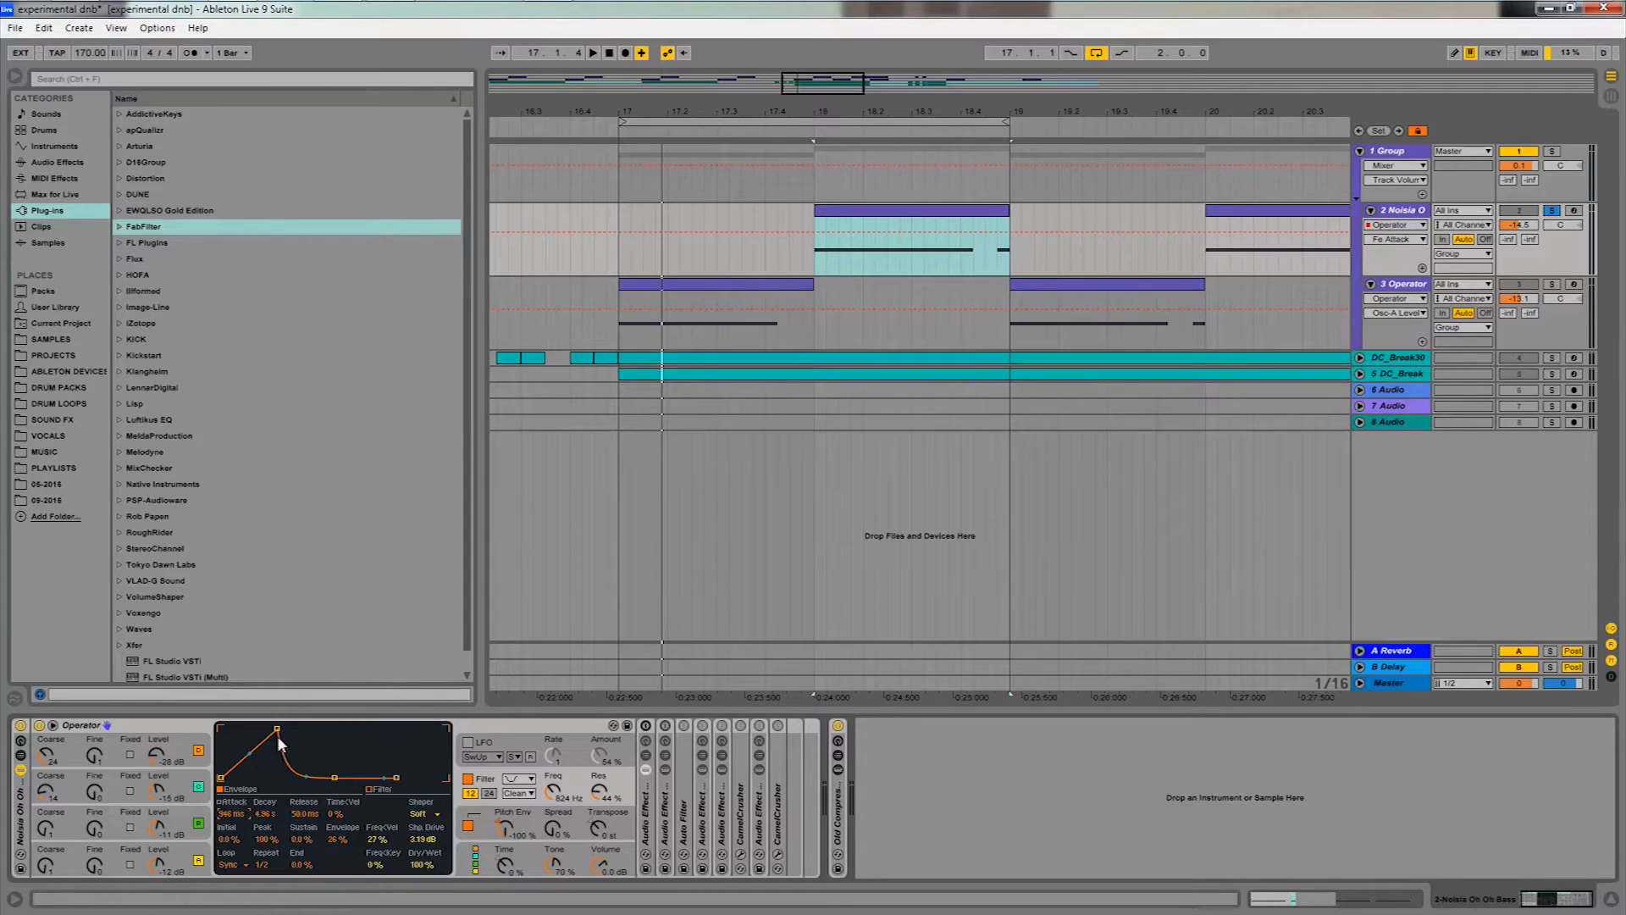
{"action": "left_click", "coordinate": [269, 815]}
{"action": "left_click", "coordinate": [340, 843]}
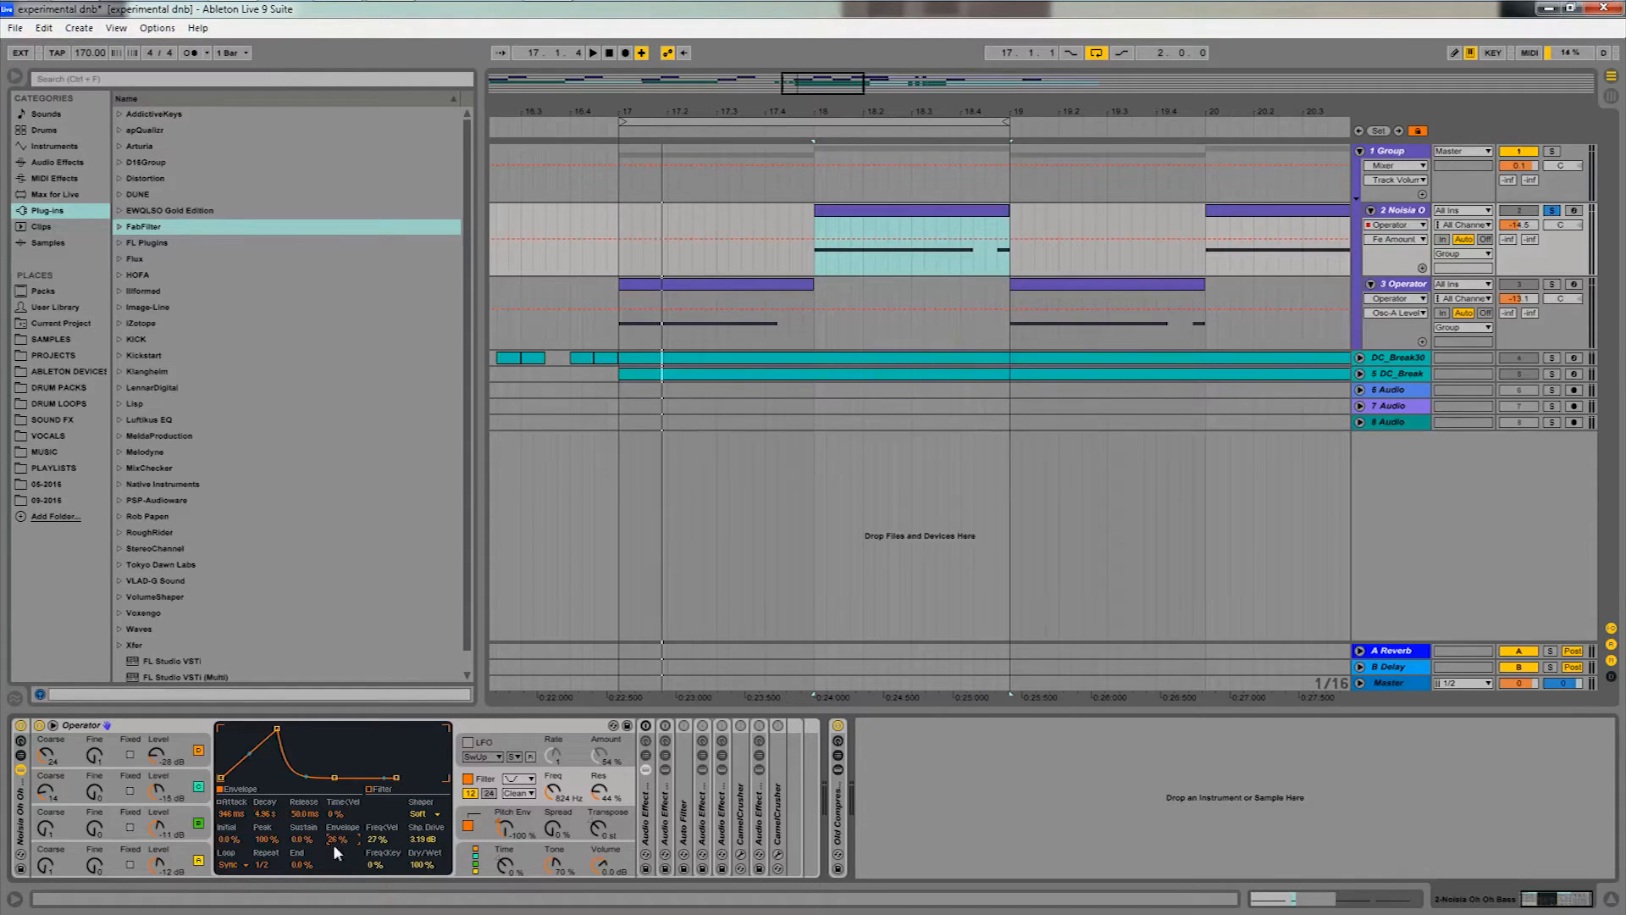
Show oscillator A's envelope, choose Sync as its loop mode and select its repeat value.
{"action": "left_click", "coordinate": [169, 852]}
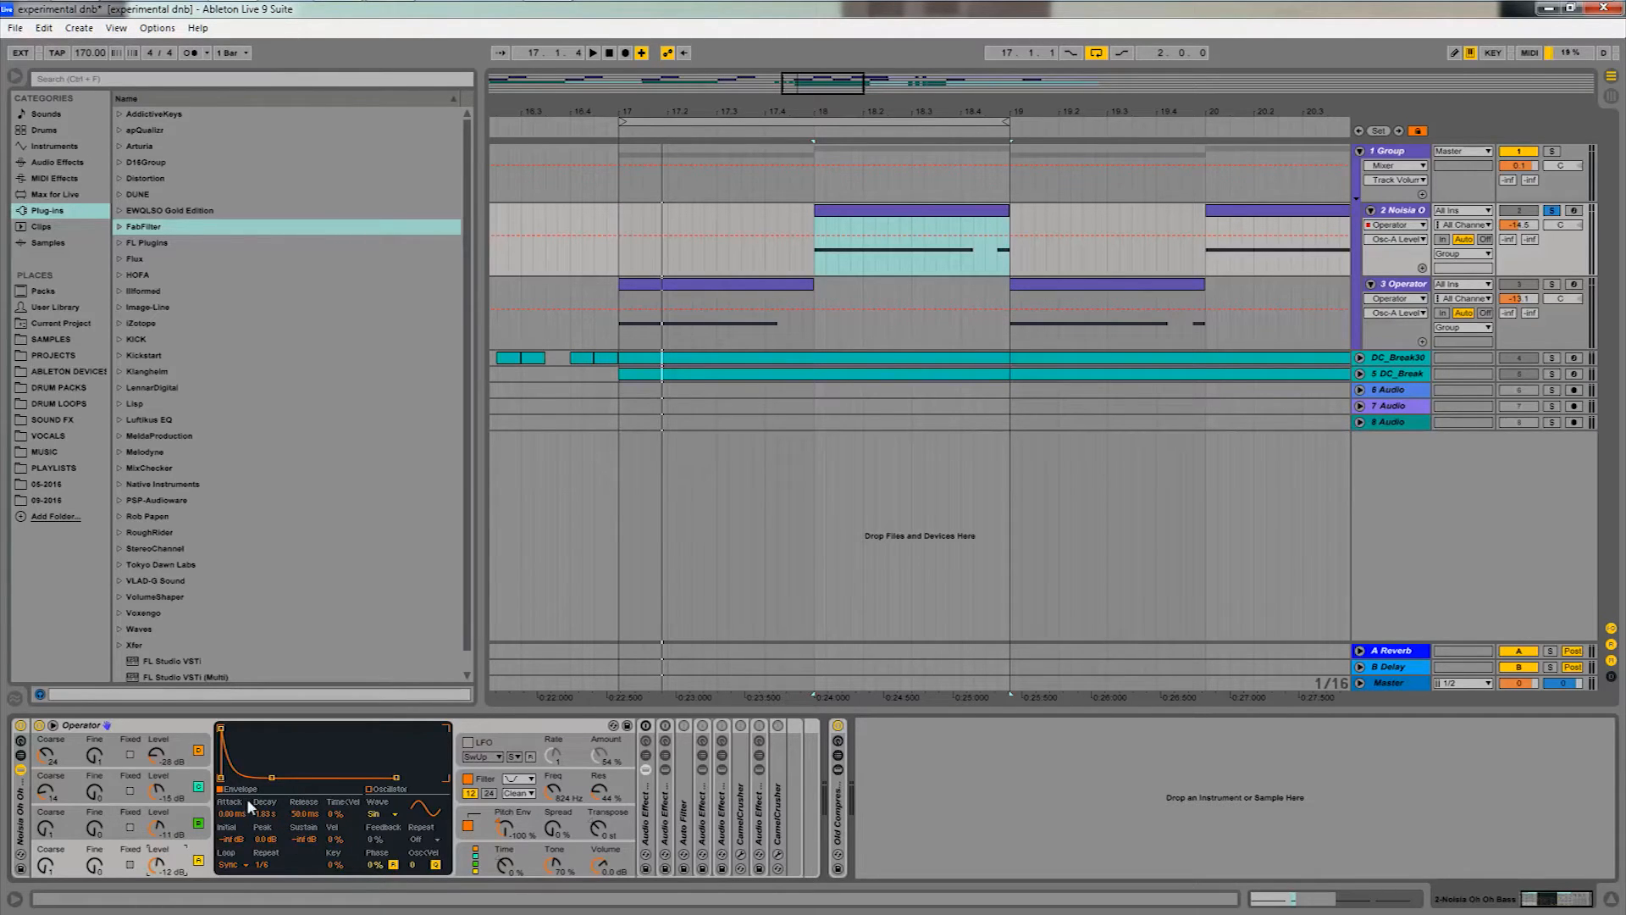
{"action": "left_click", "coordinate": [226, 863]}
{"action": "left_click", "coordinate": [229, 842]}
{"action": "left_click", "coordinate": [271, 864]}
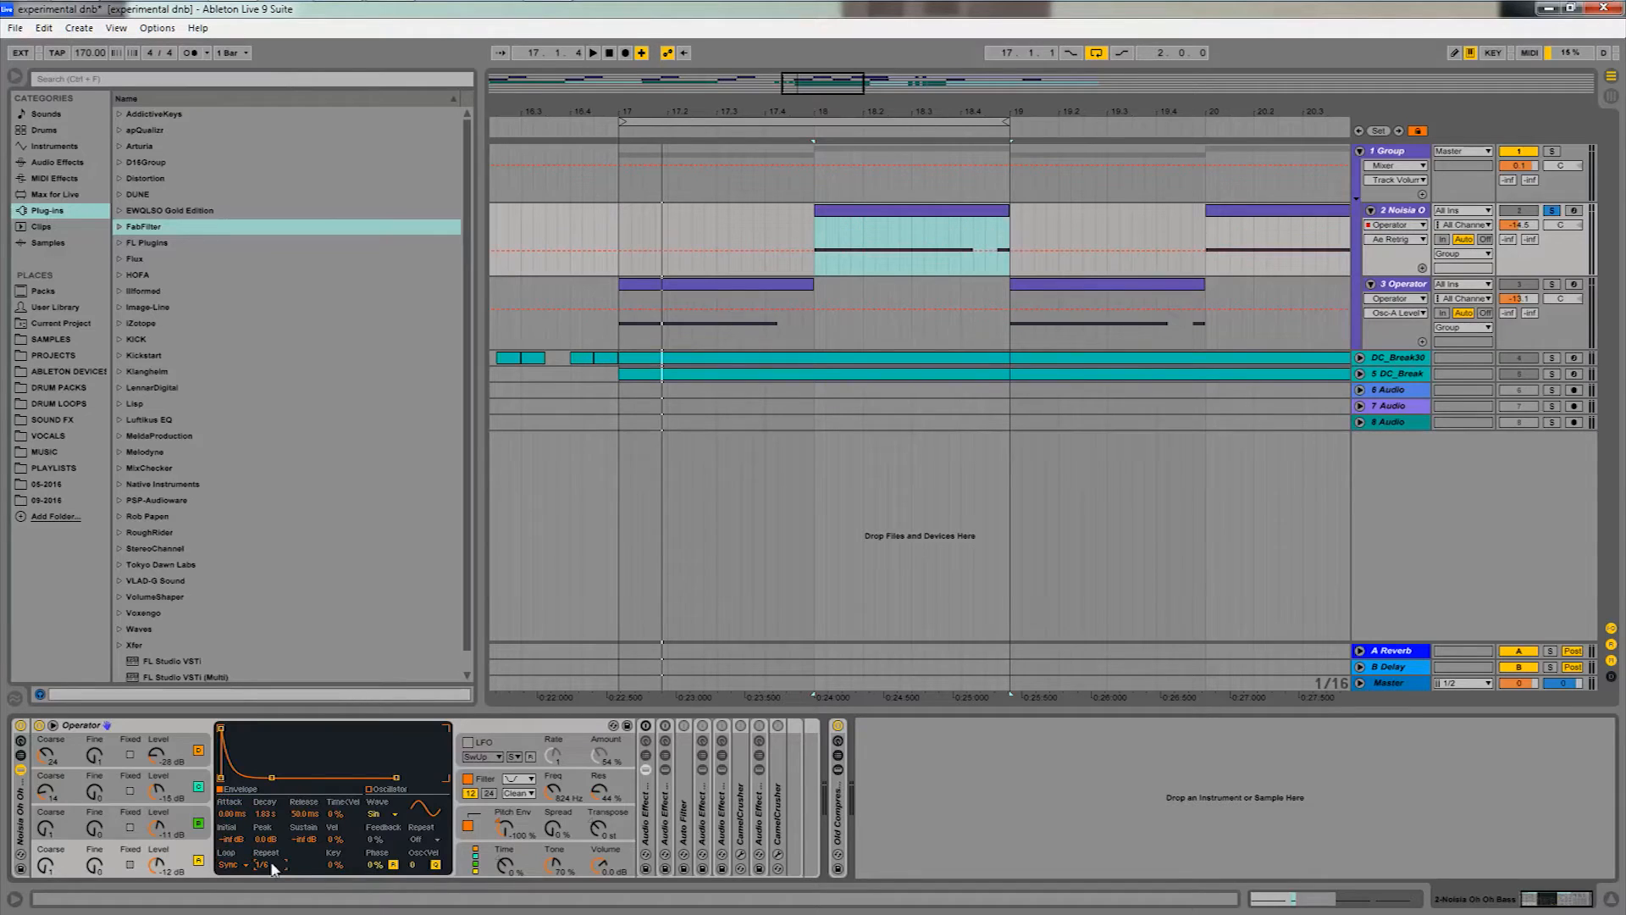
Examine oscillator B's envelope times and sustain, choosing Sync as its loop mode and selecting its repeat value.
{"action": "left_click", "coordinate": [186, 830]}
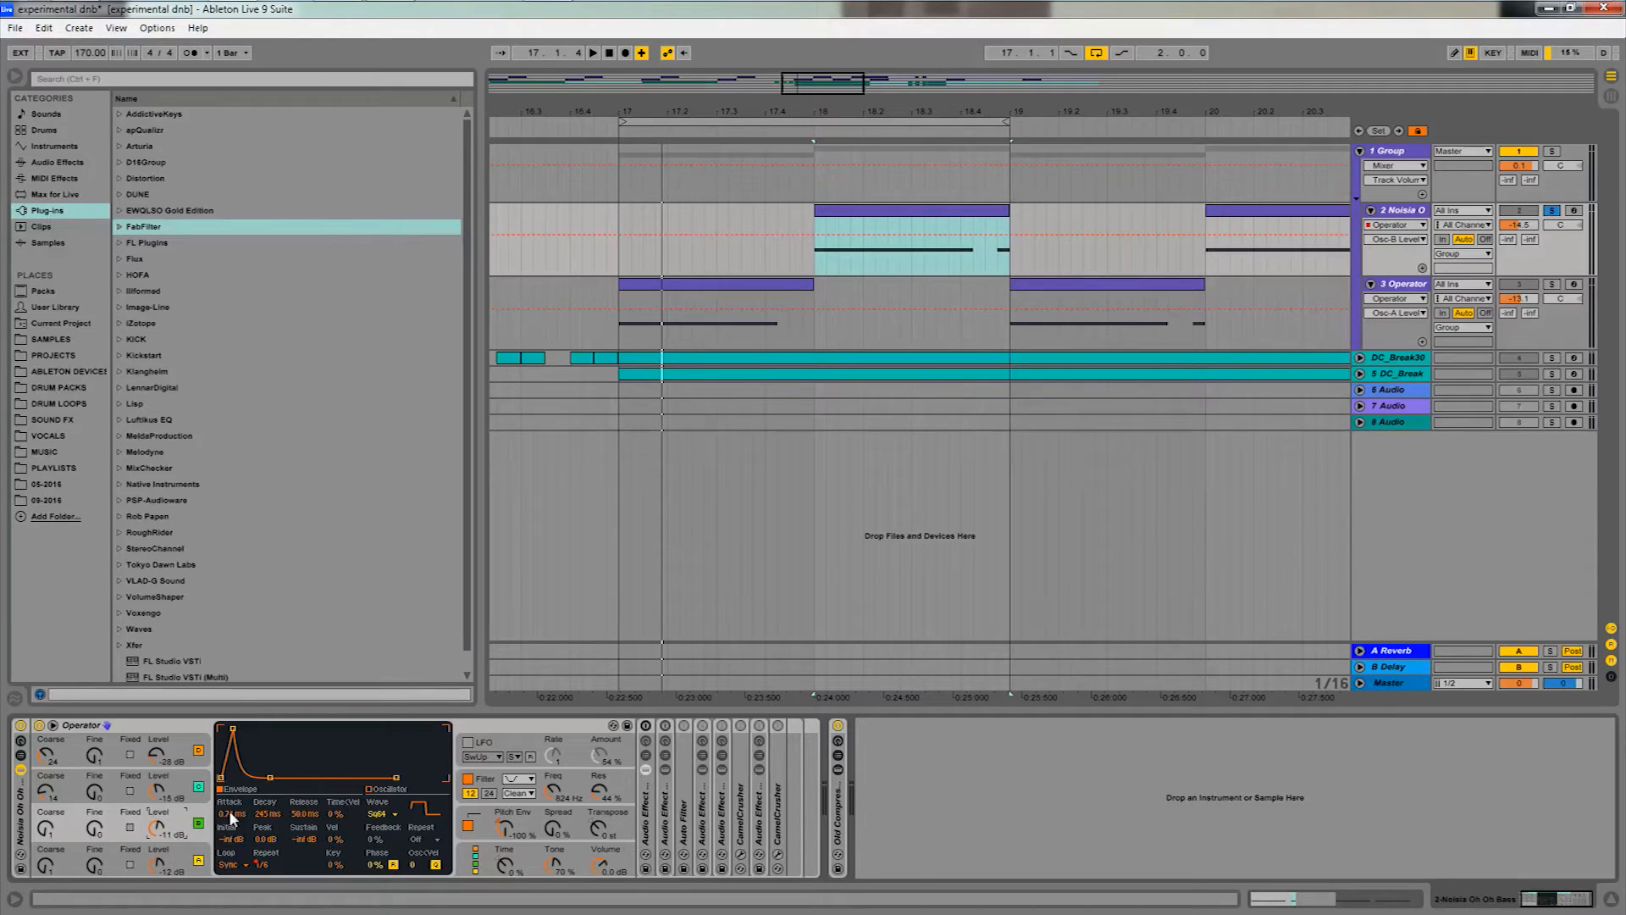
{"action": "left_click", "coordinate": [222, 814]}
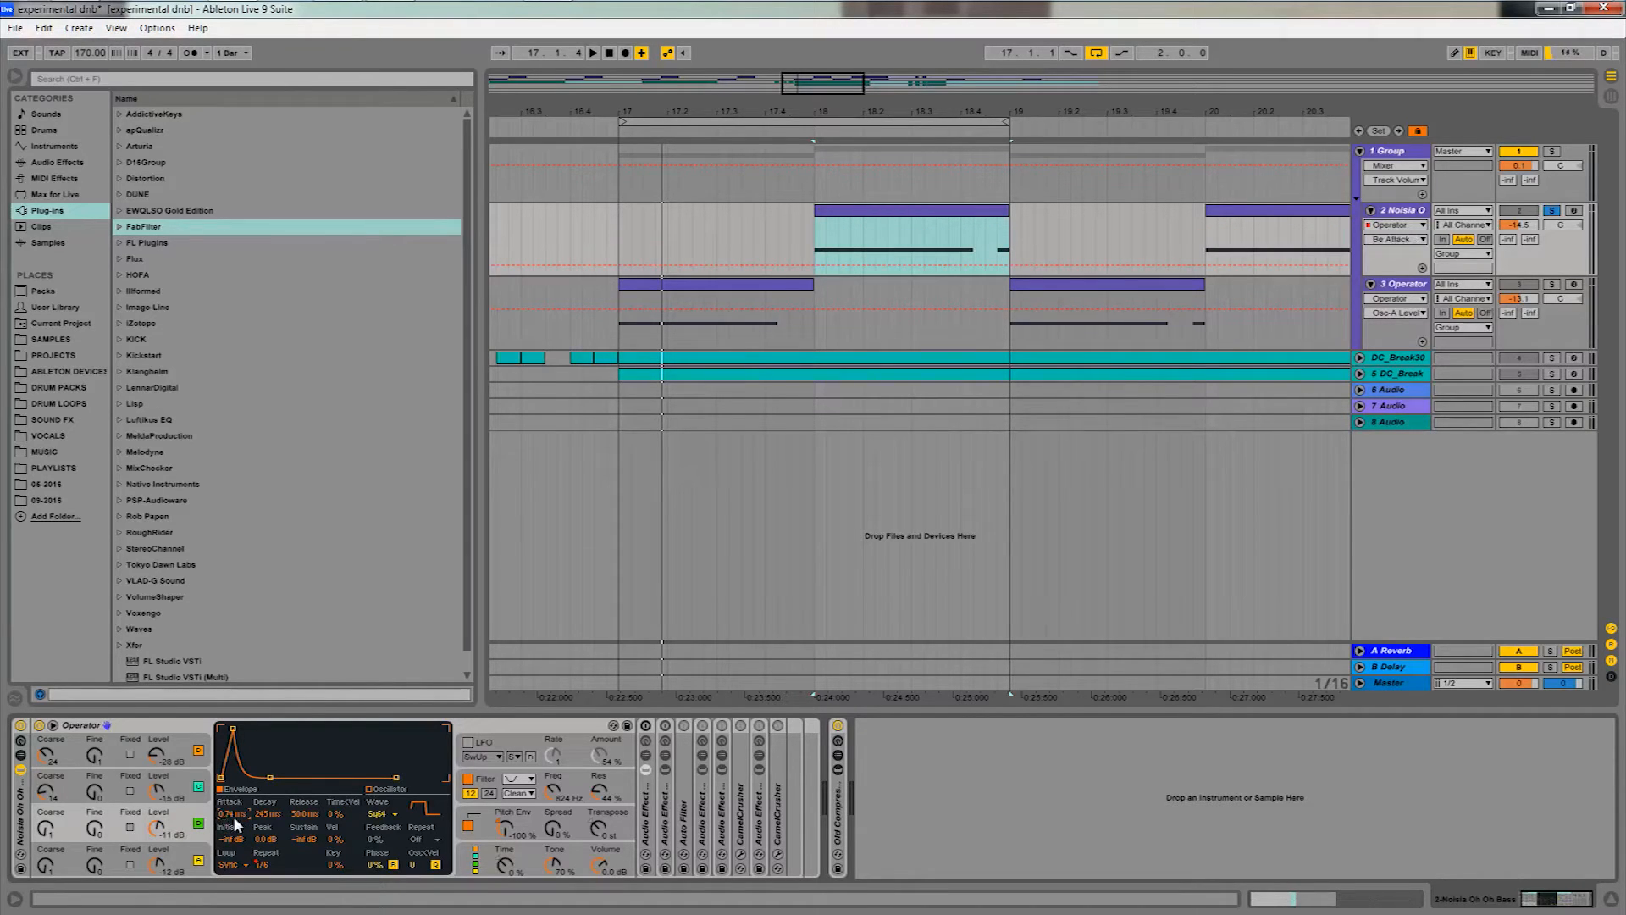
{"action": "left_click", "coordinate": [266, 815]}
{"action": "left_click", "coordinate": [303, 838]}
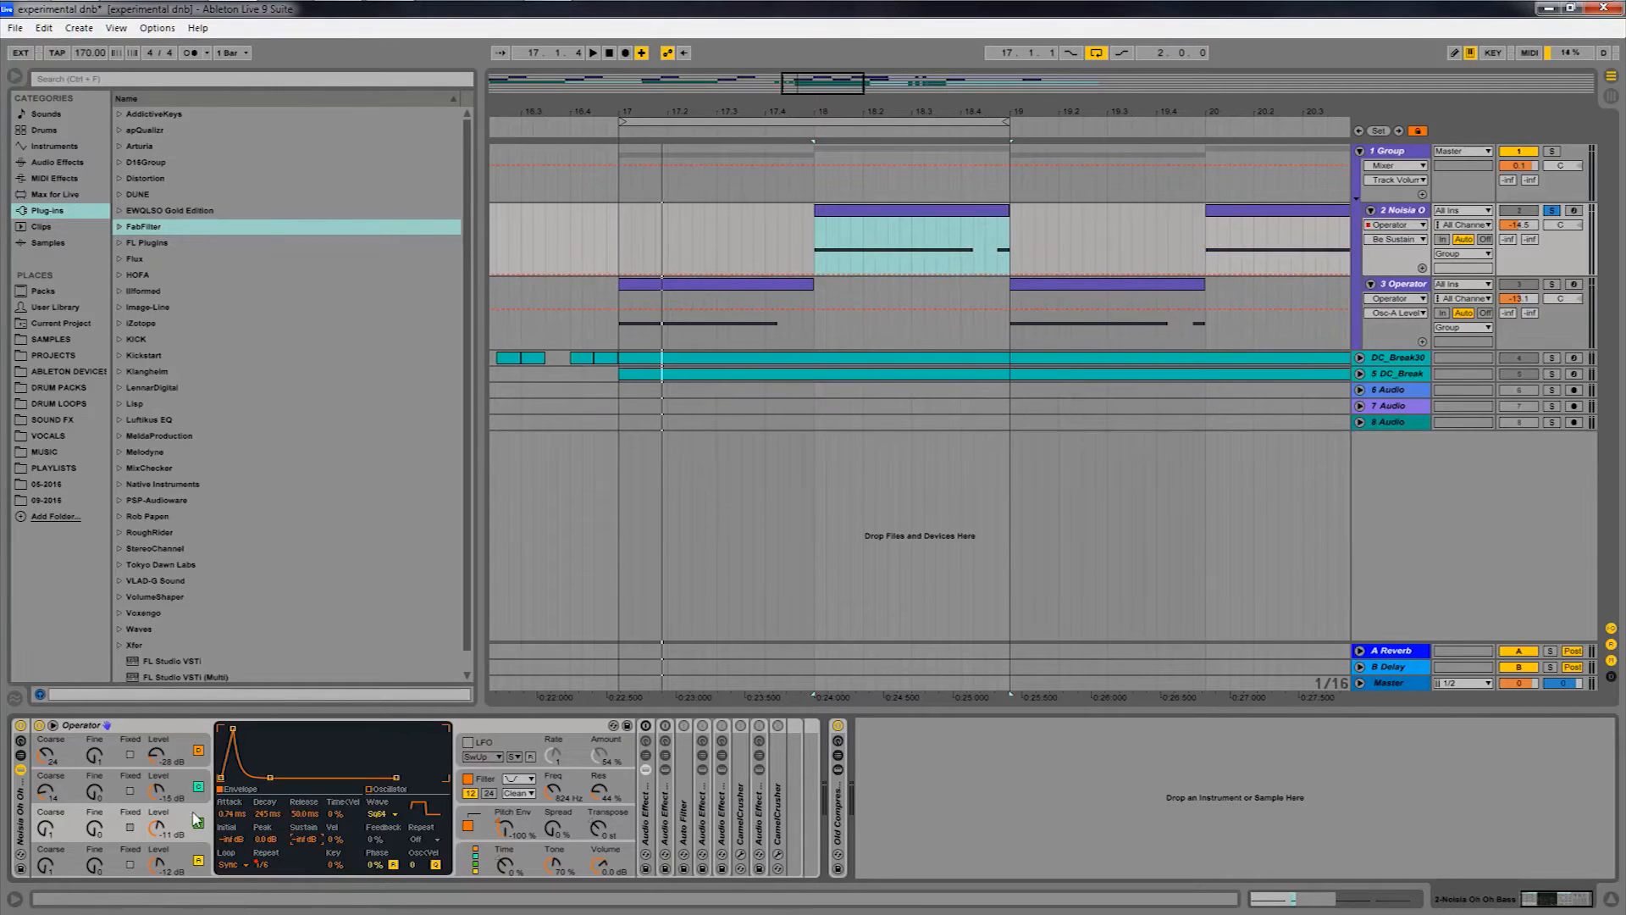
{"action": "left_click", "coordinate": [245, 865]}
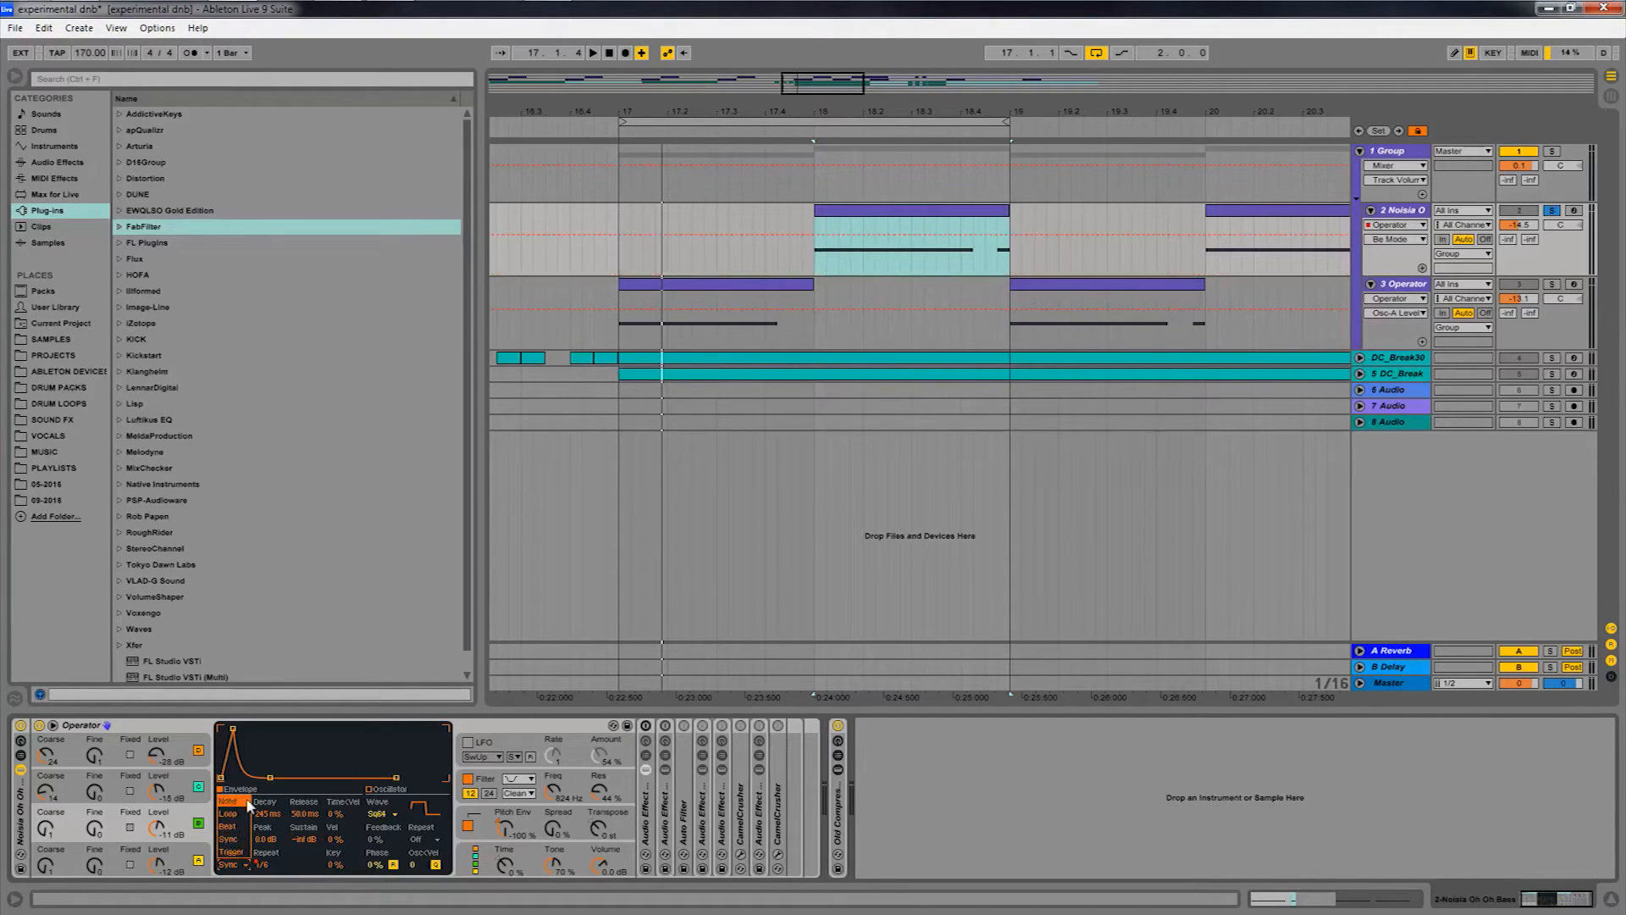
{"action": "left_click", "coordinate": [233, 839]}
{"action": "left_click", "coordinate": [269, 869]}
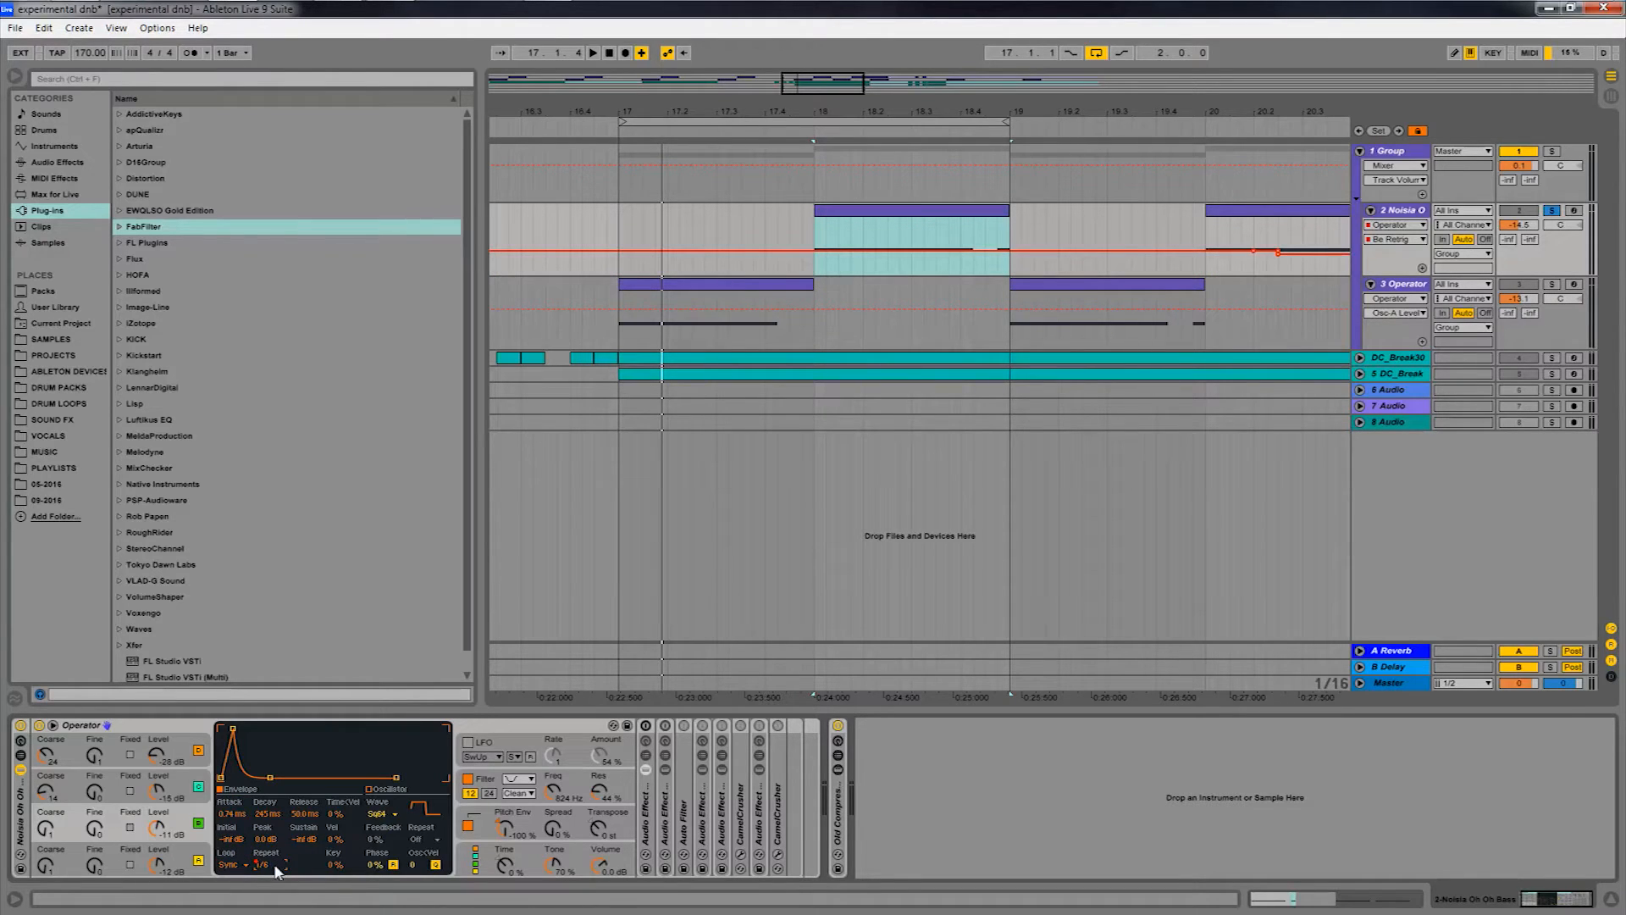
Show Operator's pitch envelope and examine its decay and release times.
{"action": "left_click", "coordinate": [505, 828]}
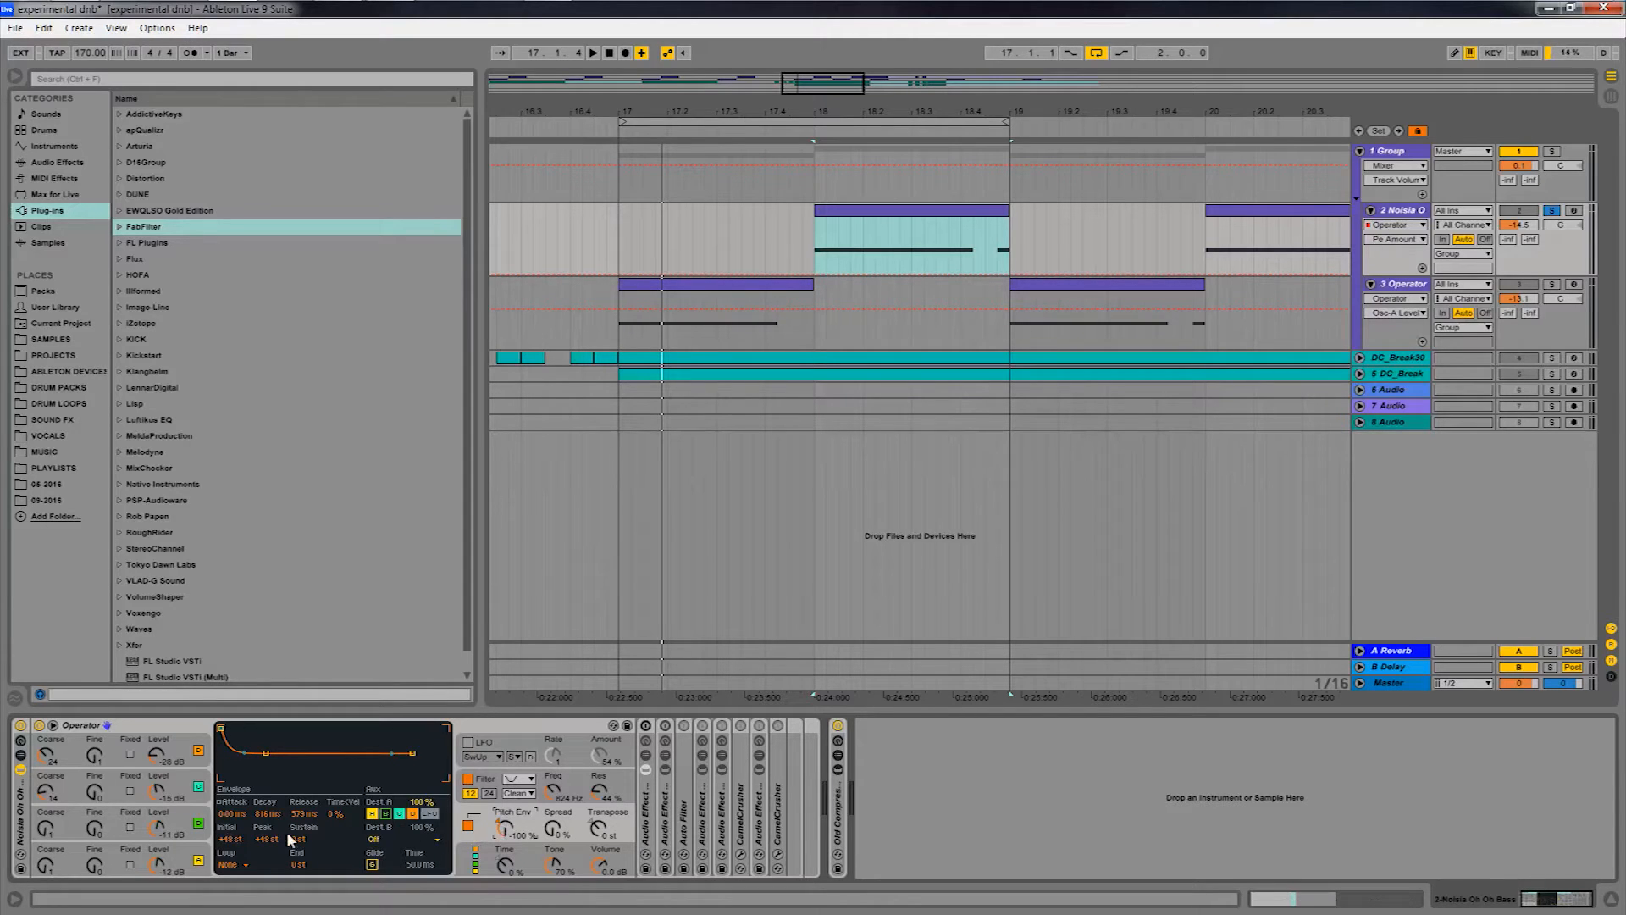
{"action": "left_click", "coordinate": [266, 815]}
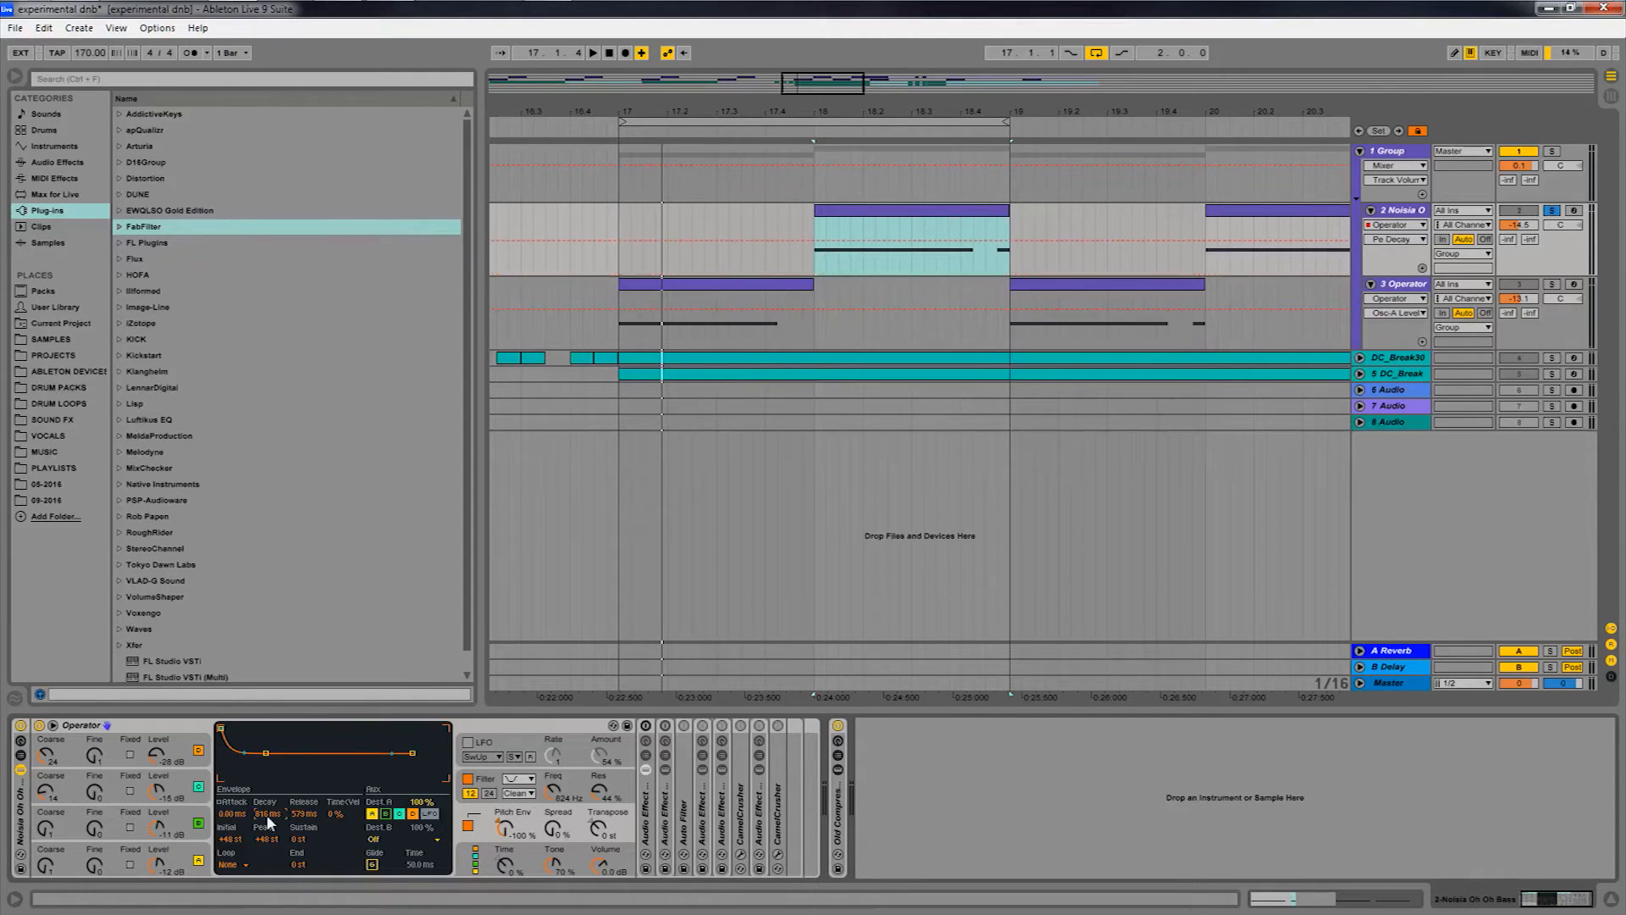
{"action": "left_click", "coordinate": [315, 813]}
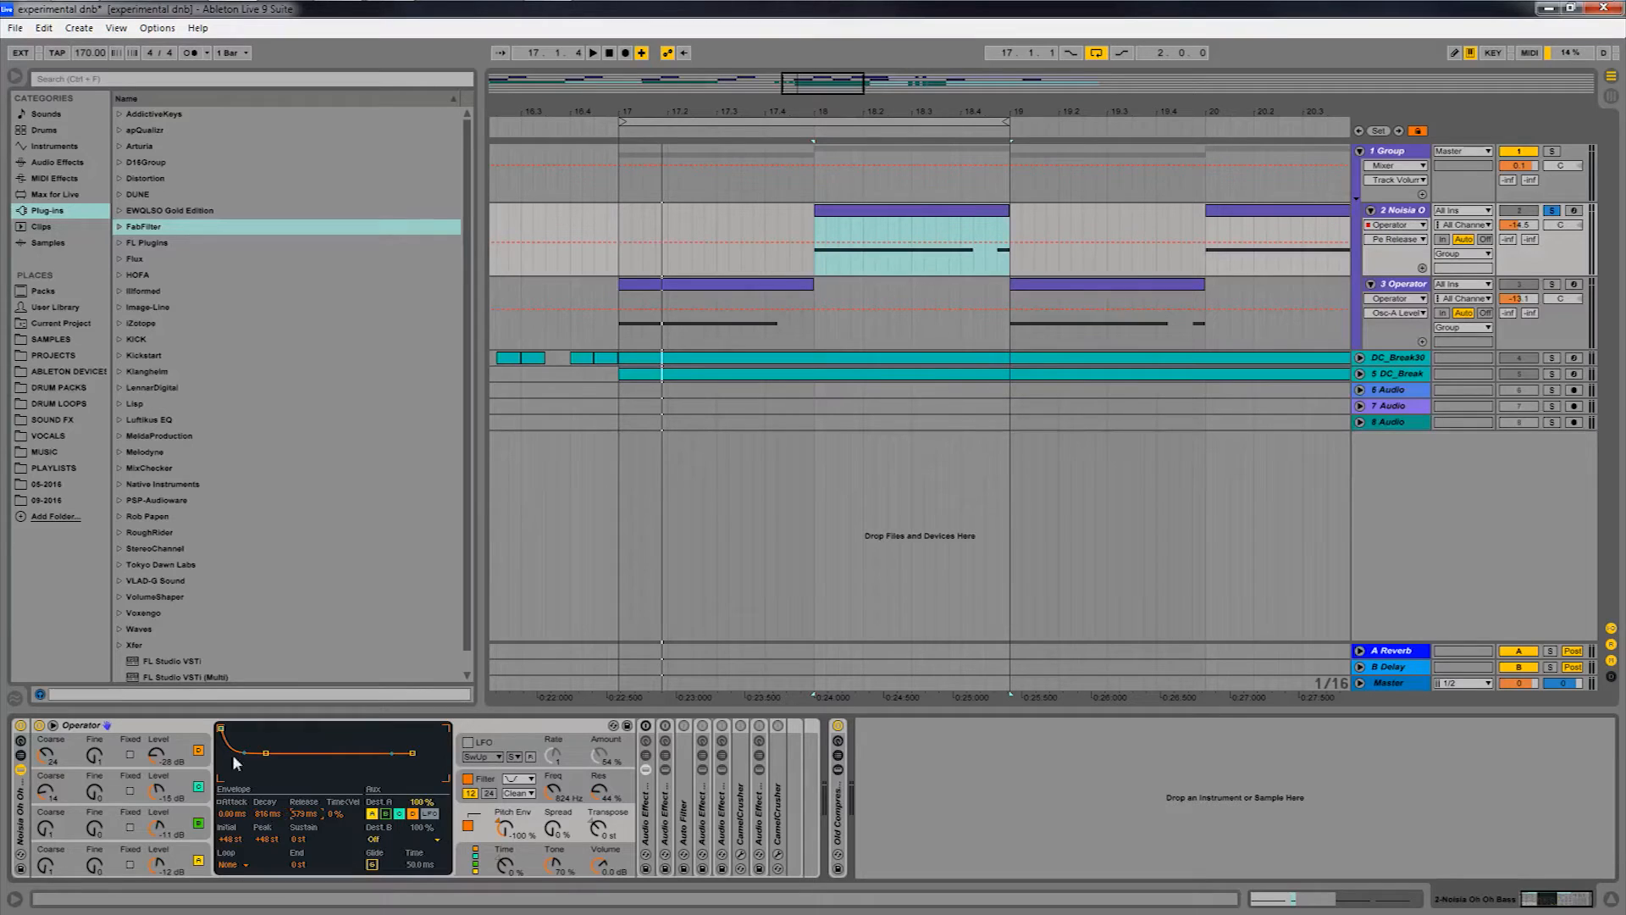
Fold Operator and turn on the two Audio Effect Racks after it, showing the second rack's EQ Eight.
{"action": "double_click", "coordinate": [140, 731]}
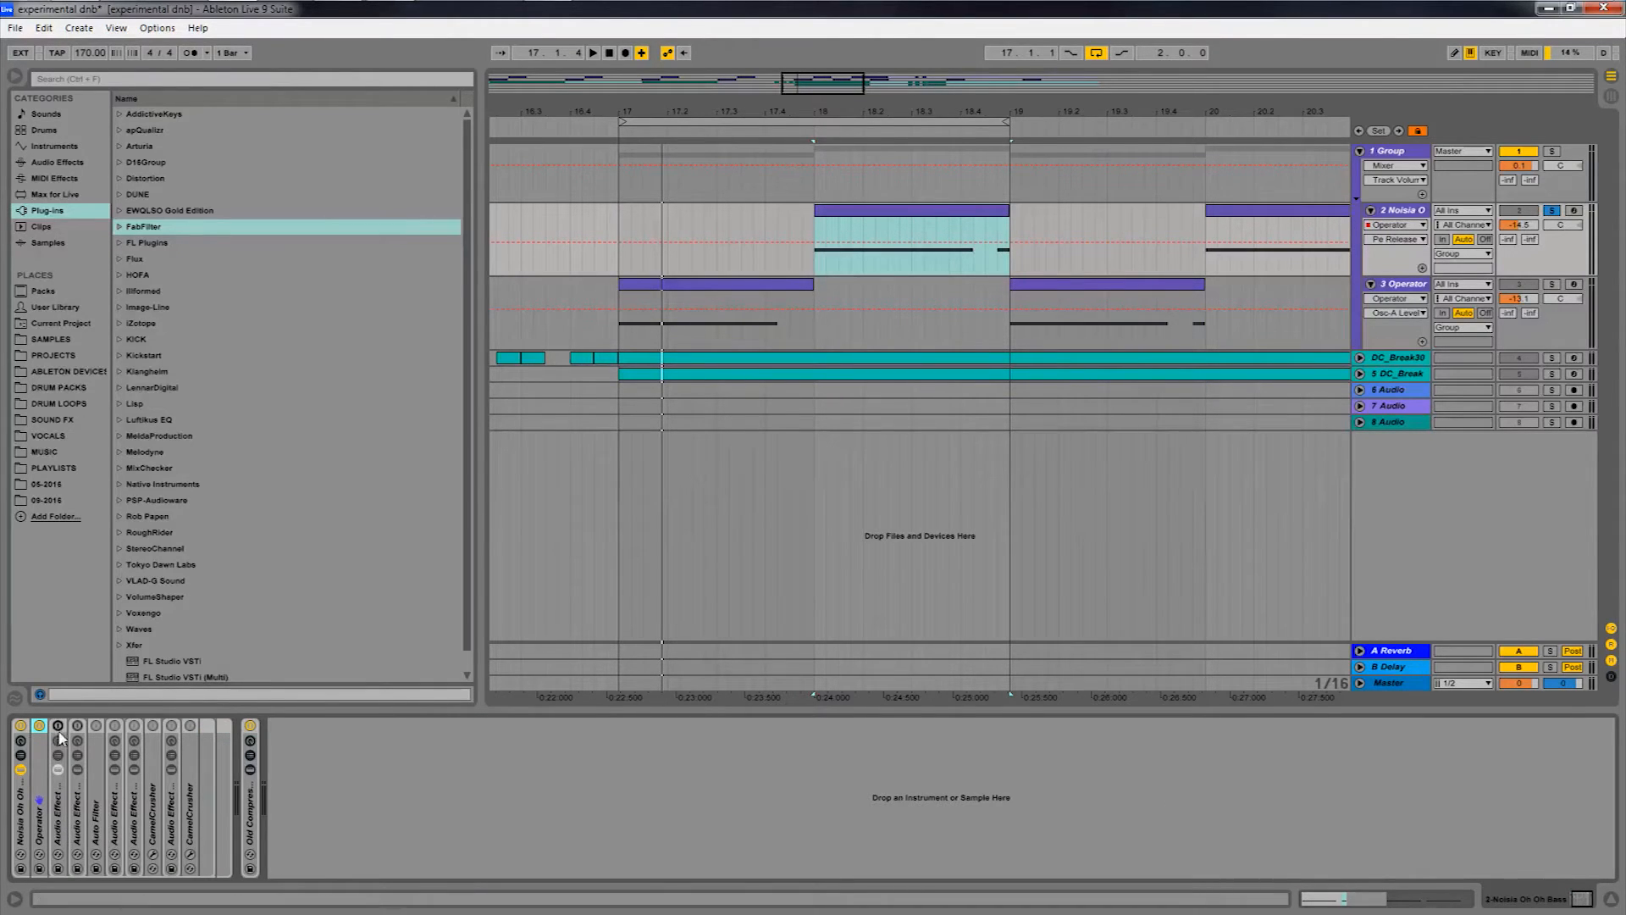
{"action": "double_click", "coordinate": [57, 805]}
{"action": "left_click", "coordinate": [77, 725]}
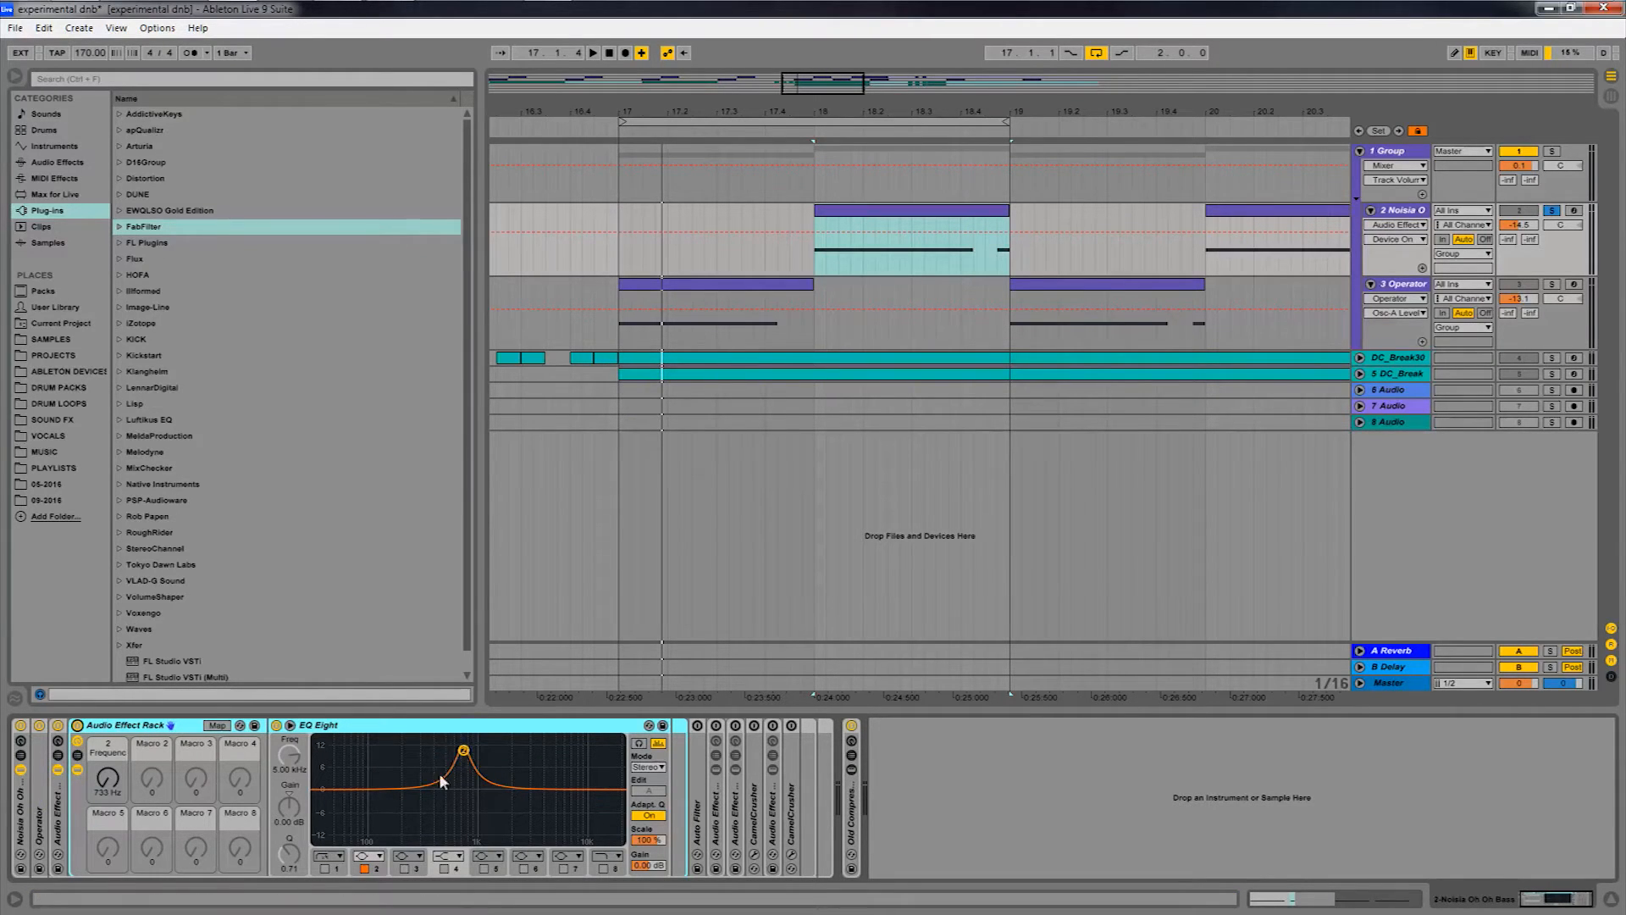
Sweep the second rack's 2 Frequency macro to move the EQ Eight peak, and play the clip.
{"action": "left_click", "coordinate": [108, 779]}
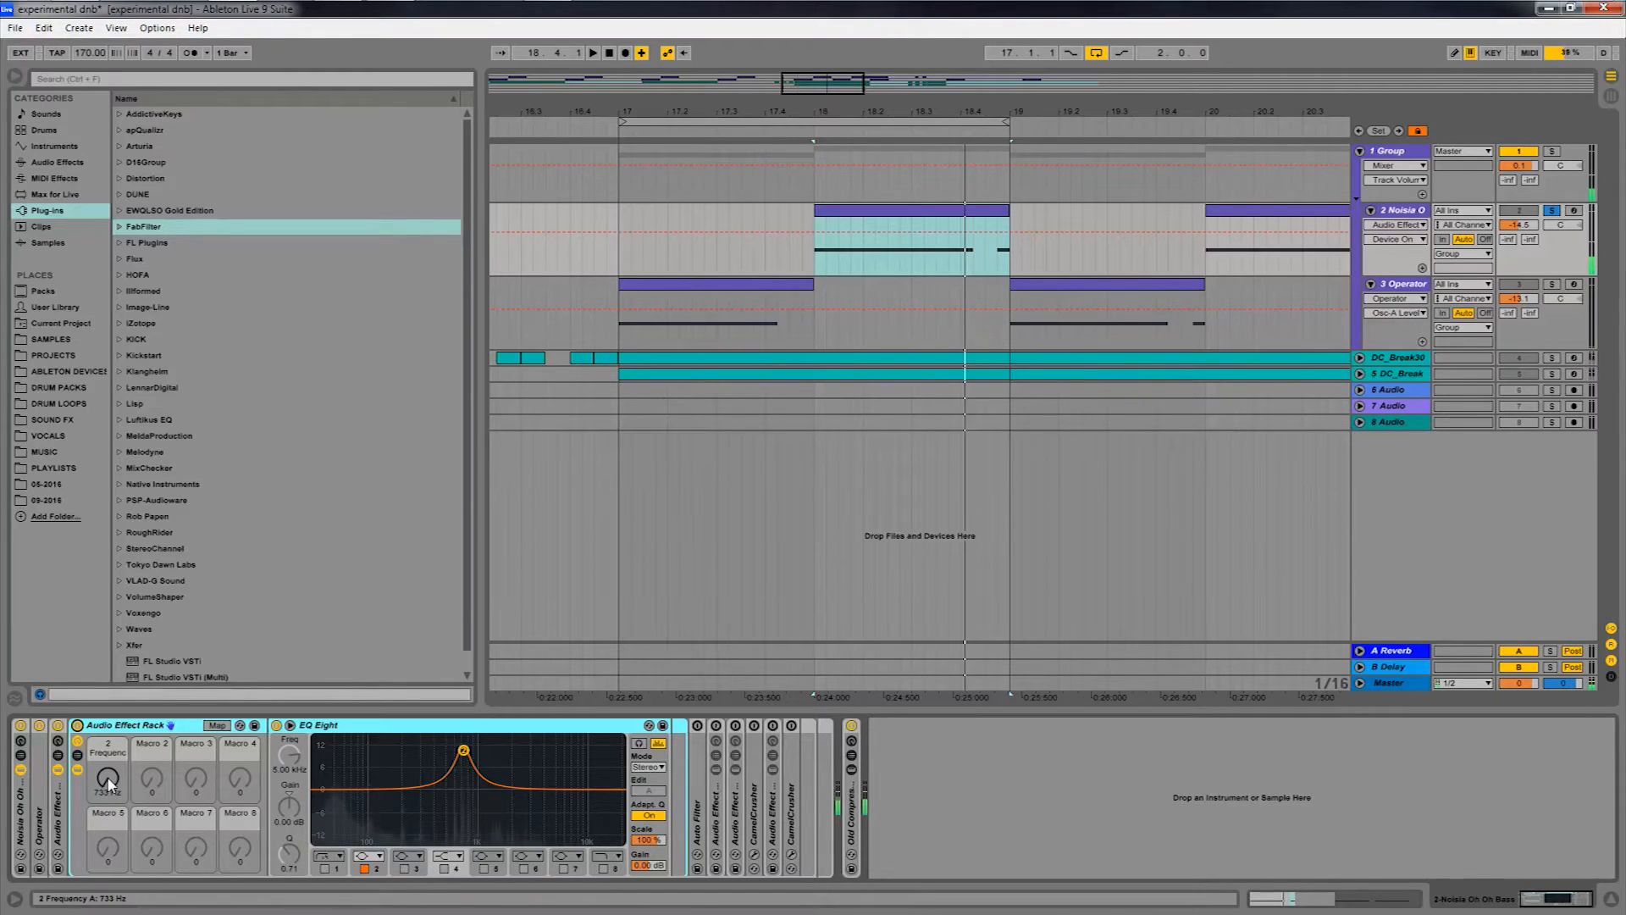
{"action": "left_click_drag", "start_coordinate": [106, 790], "coordinate": [110, 800]}
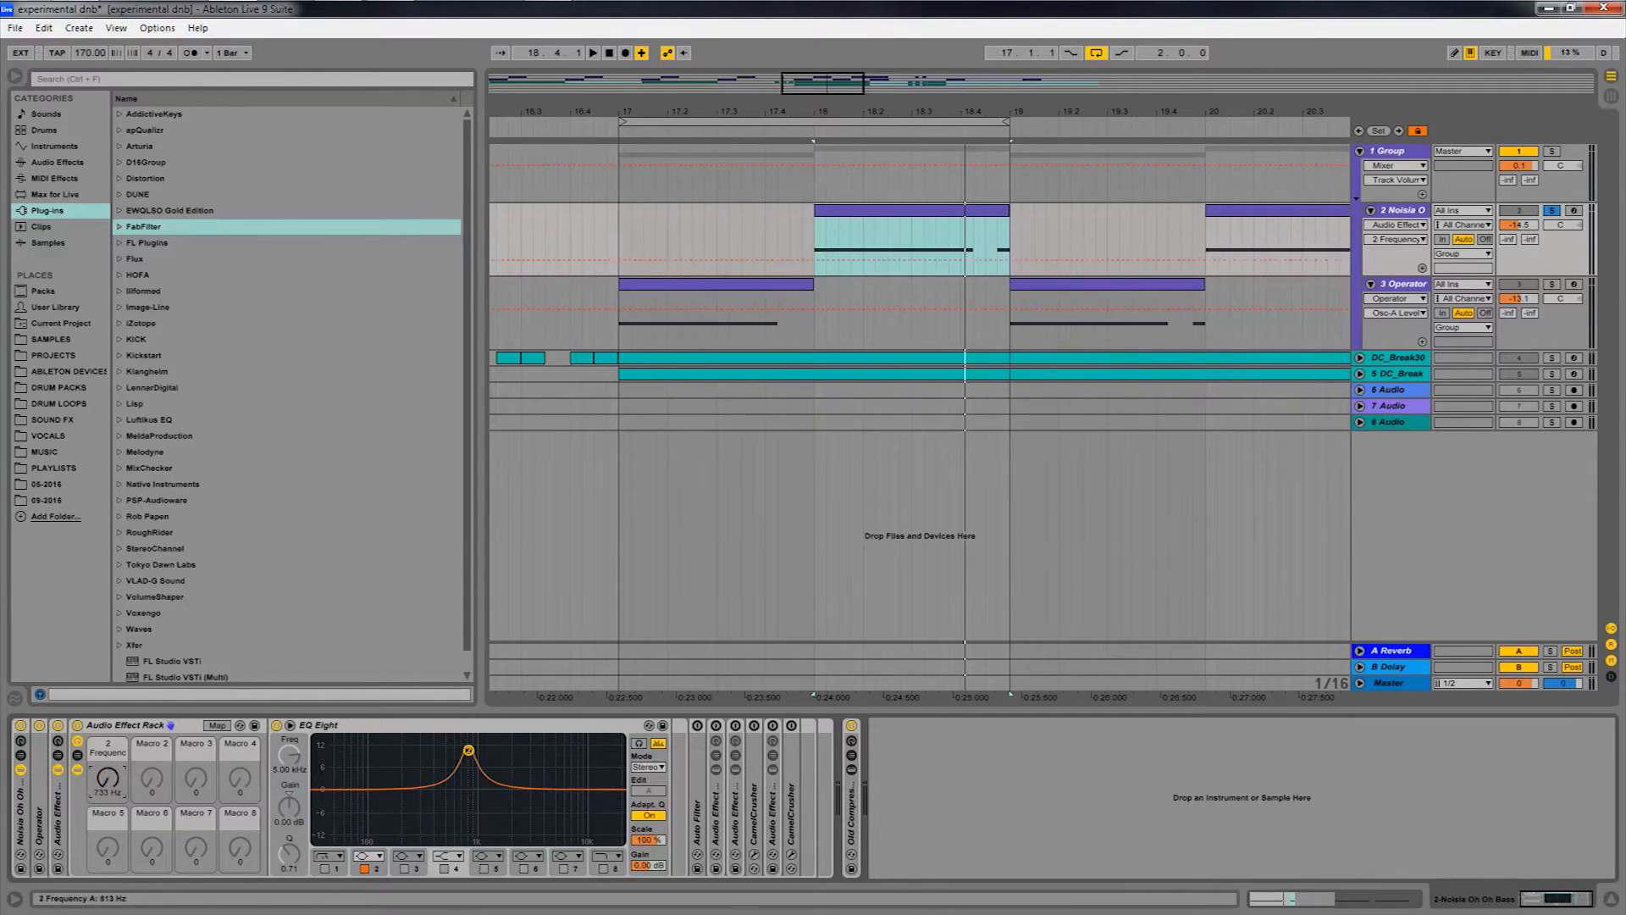
{"action": "key", "text": "space"}
Fold the second rack, turn on the Auto Filter after it, and examine the filter's frequency and resonance.
{"action": "double_click", "coordinate": [114, 730]}
{"action": "double_click", "coordinate": [95, 785]}
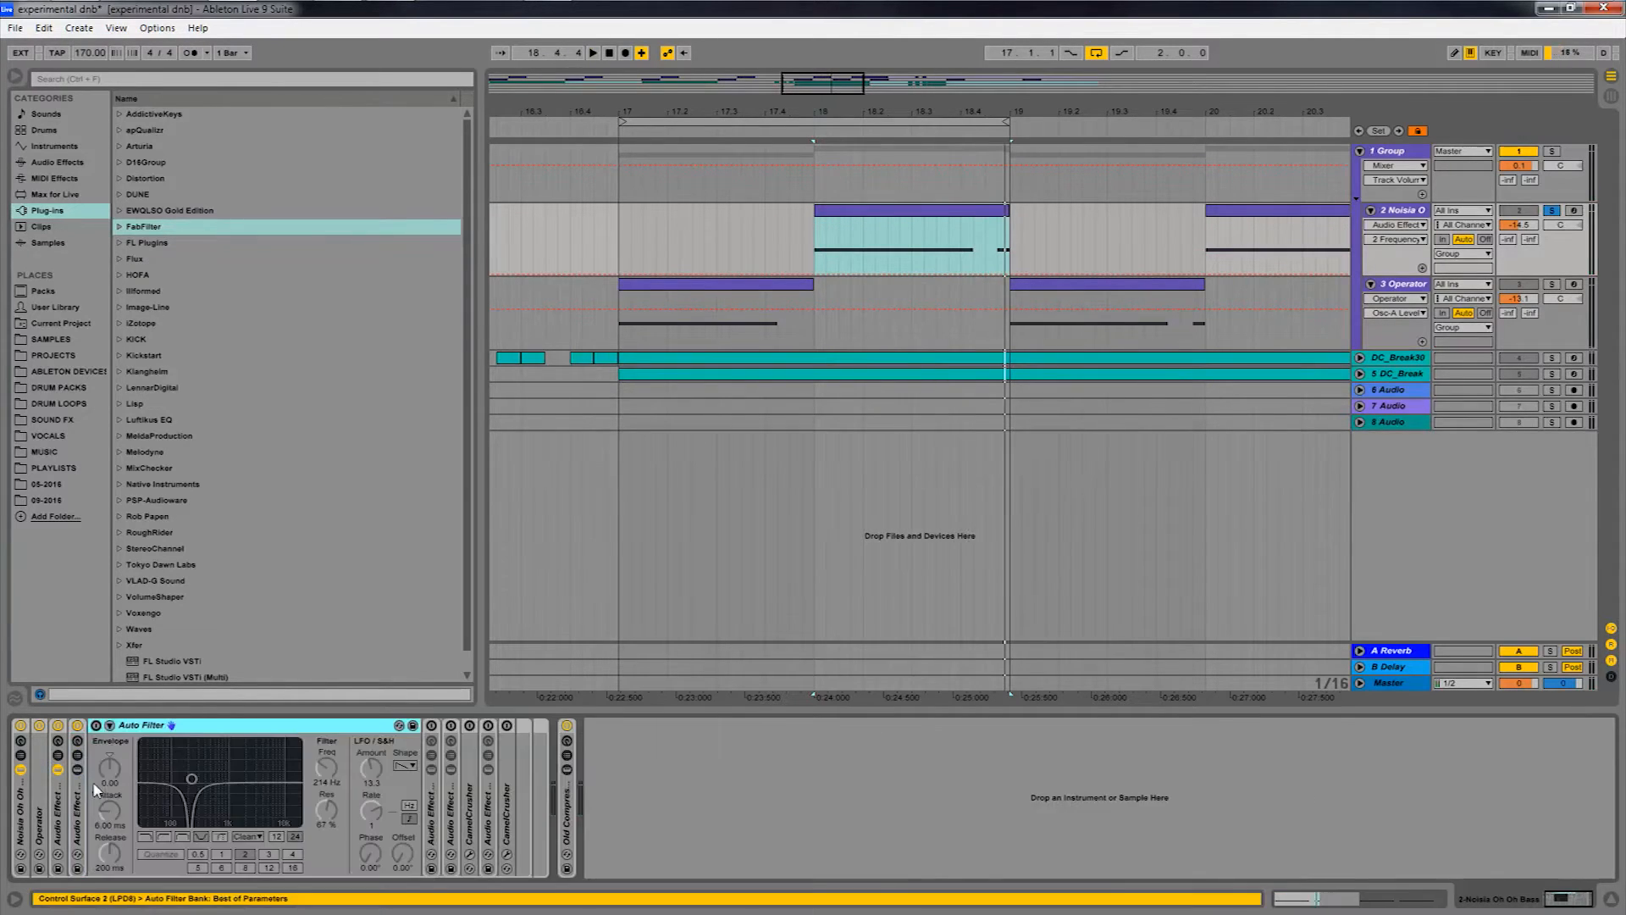
{"action": "left_click", "coordinate": [96, 726]}
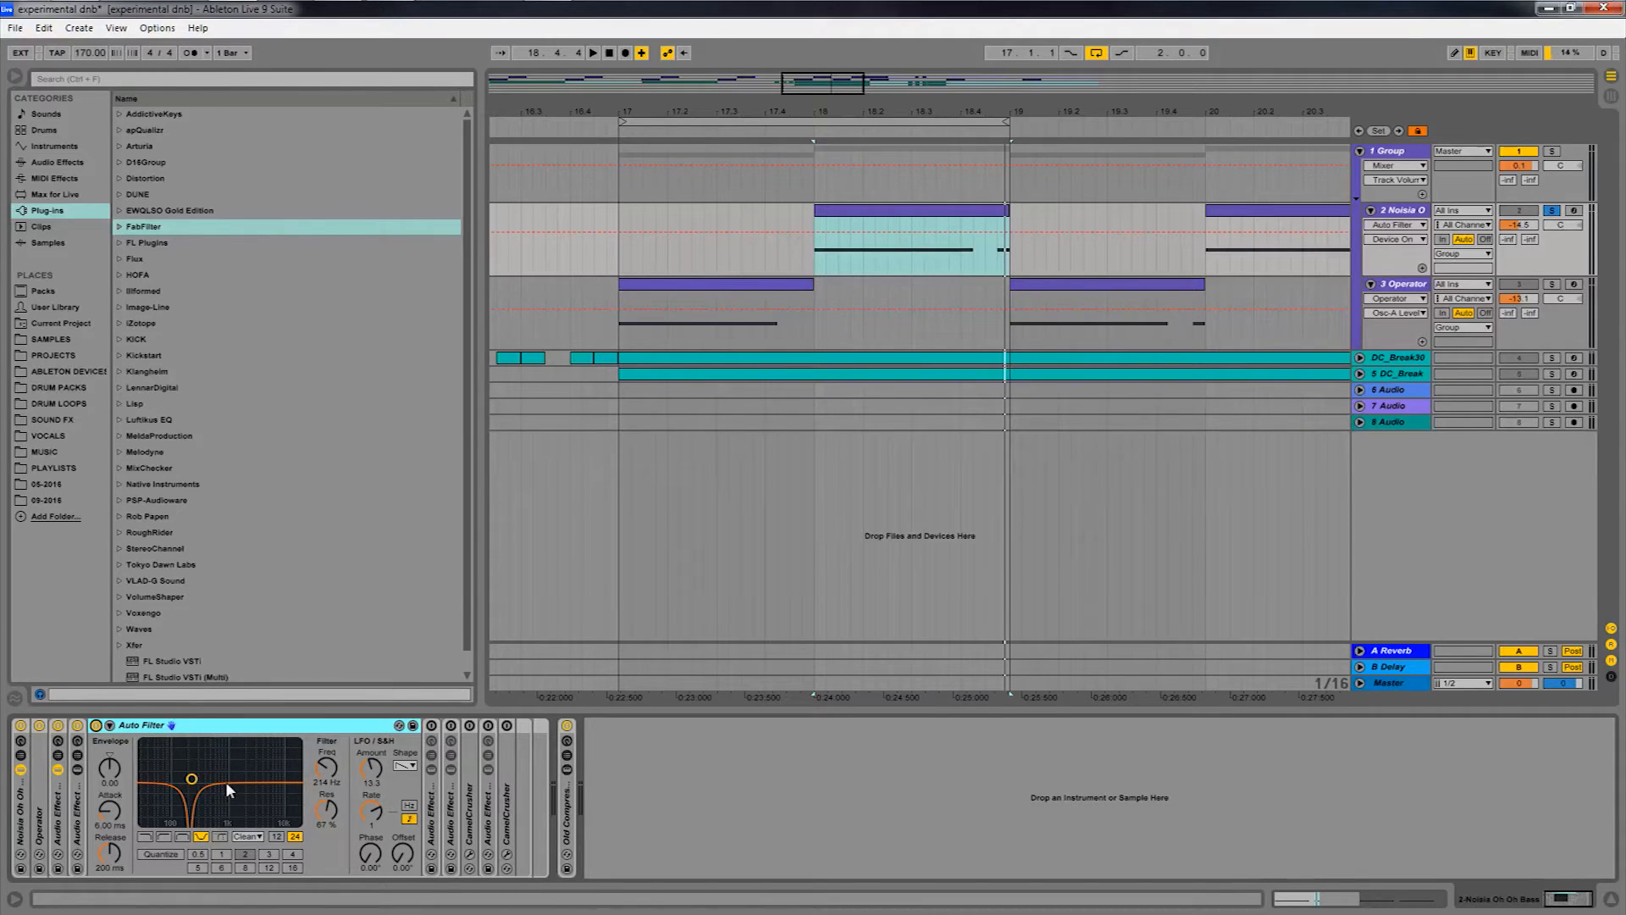
{"action": "left_click", "coordinate": [313, 781]}
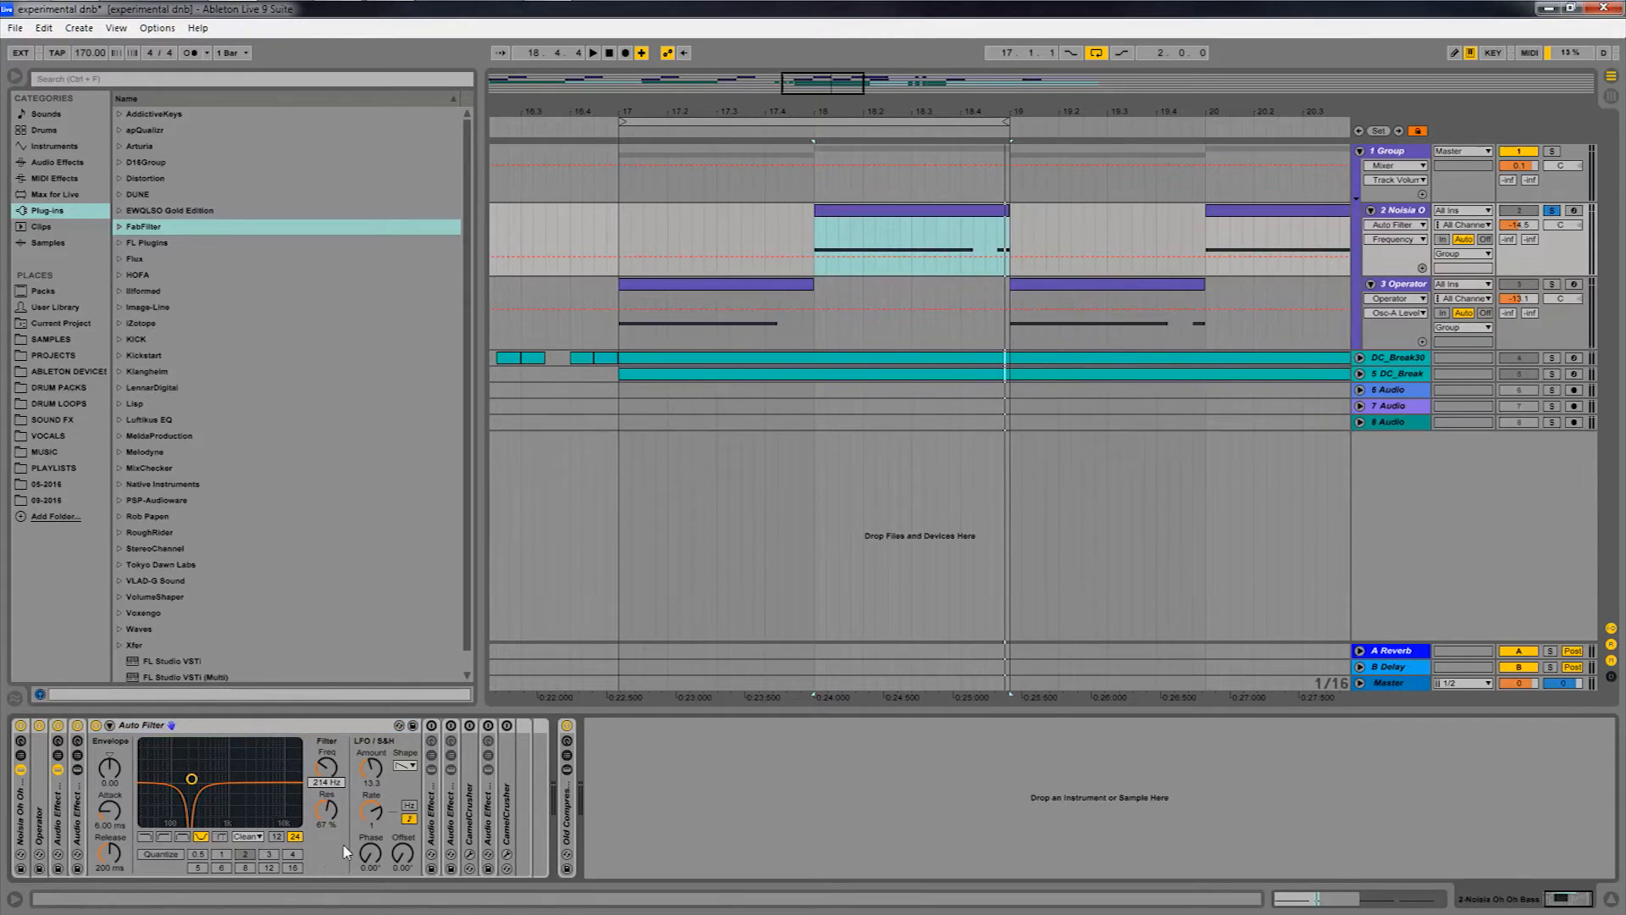
{"action": "left_click", "coordinate": [324, 807]}
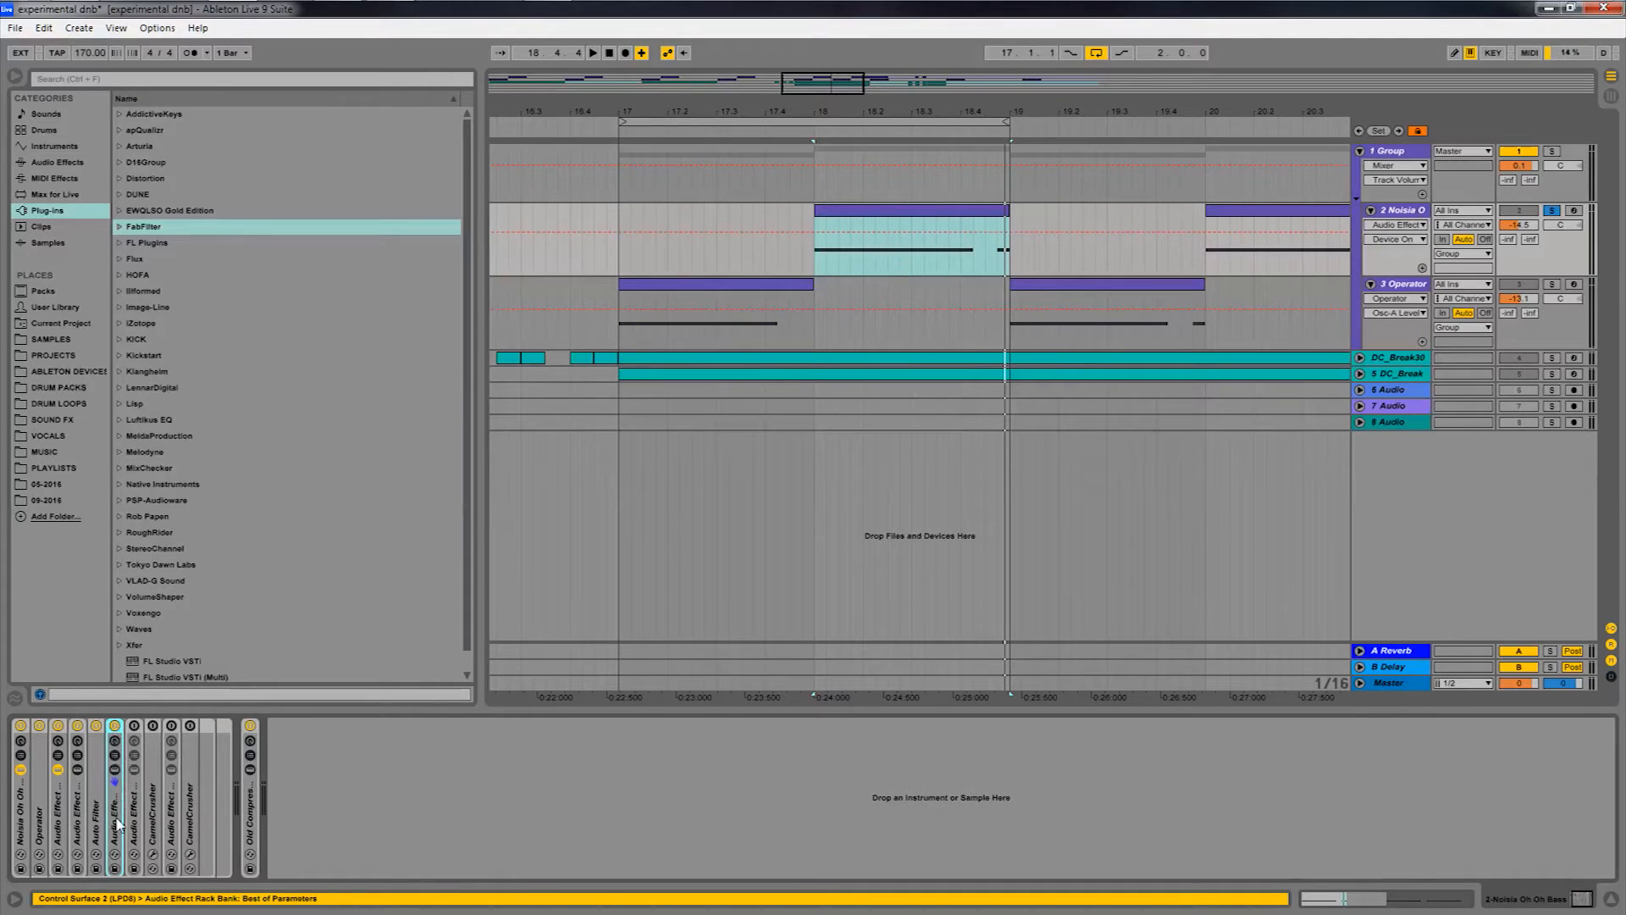
Unfold the Audio Effect Rack after Auto Filter and compare its empty second chain with the first chain's Auto Filter.
{"action": "double_click", "coordinate": [116, 818]}
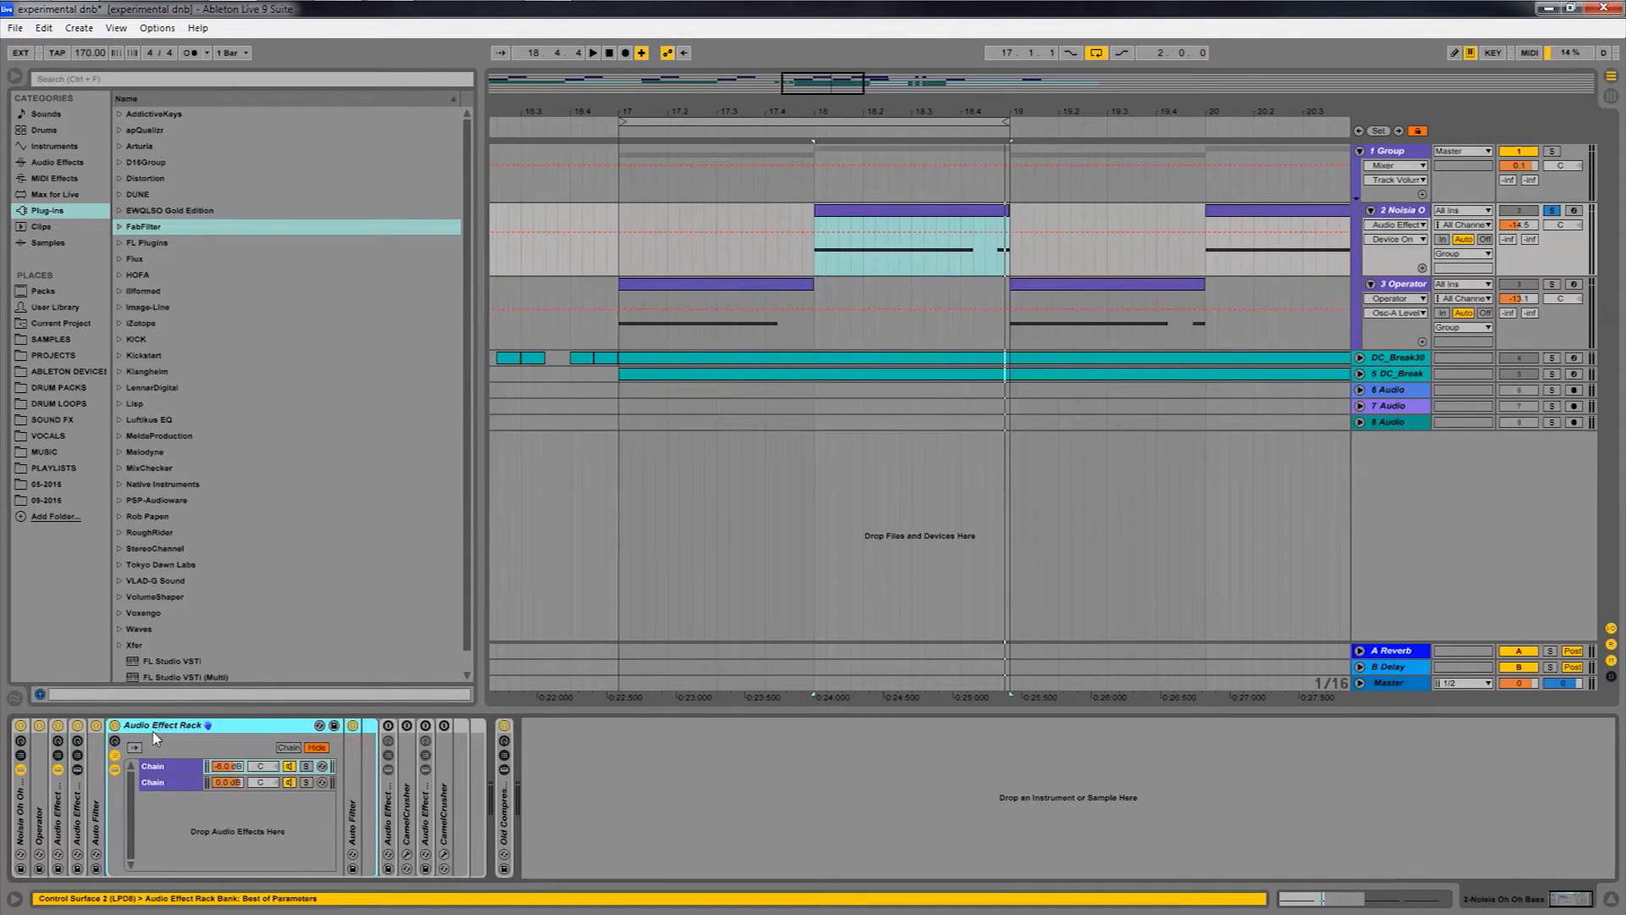
{"action": "left_click", "coordinate": [166, 773]}
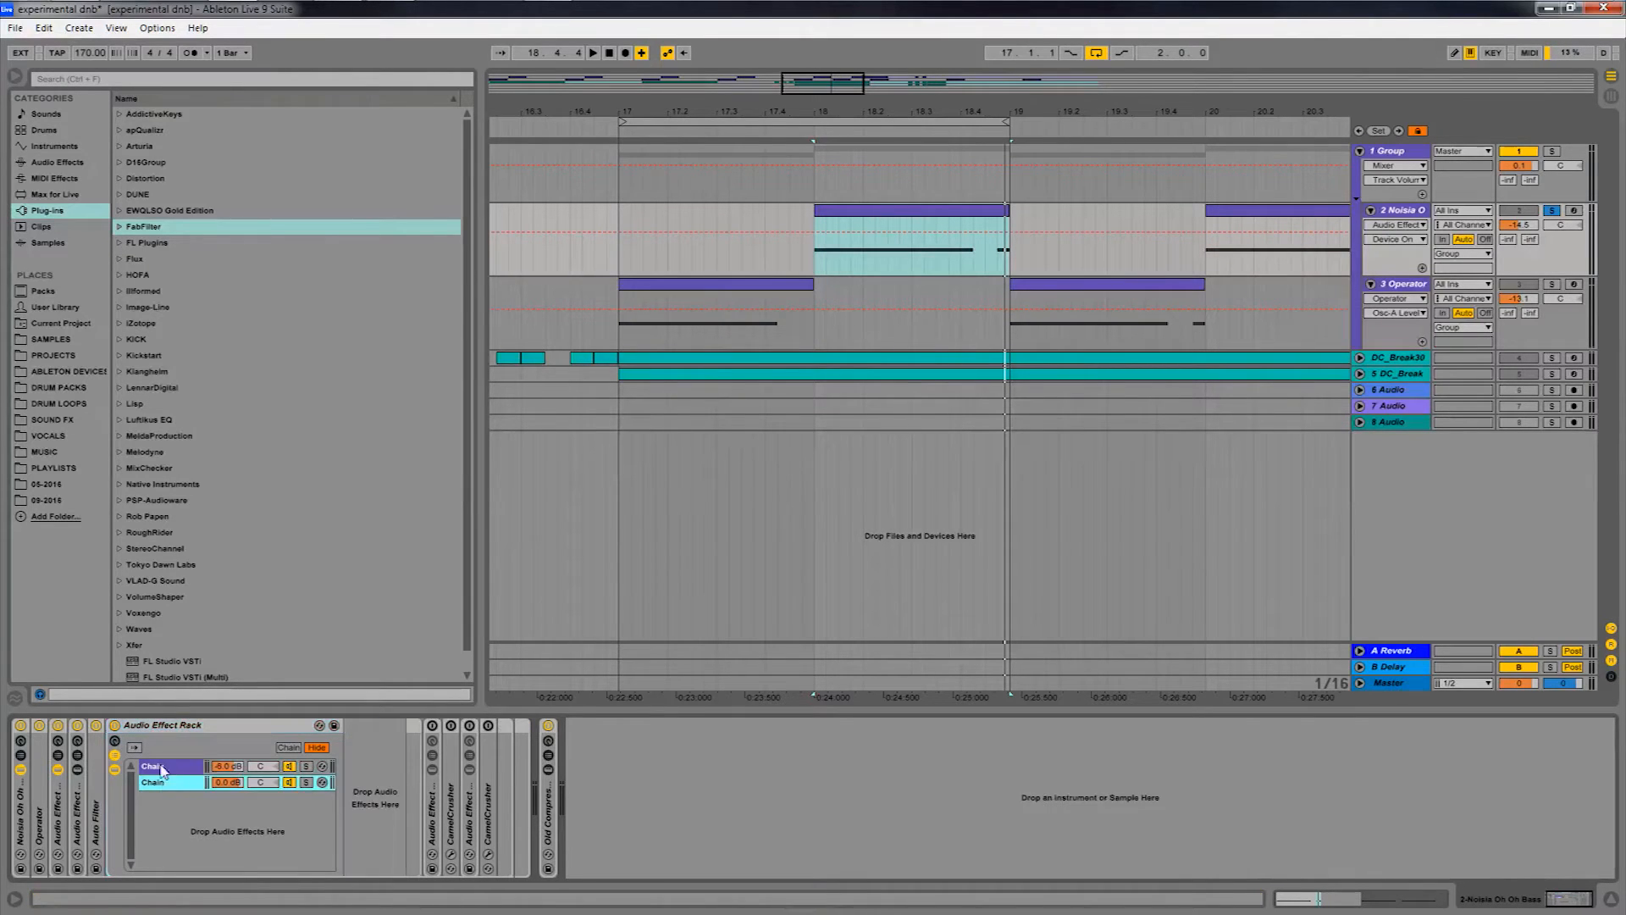
{"action": "left_click", "coordinate": [156, 783]}
{"action": "left_click", "coordinate": [159, 768]}
{"action": "double_click", "coordinate": [355, 789]}
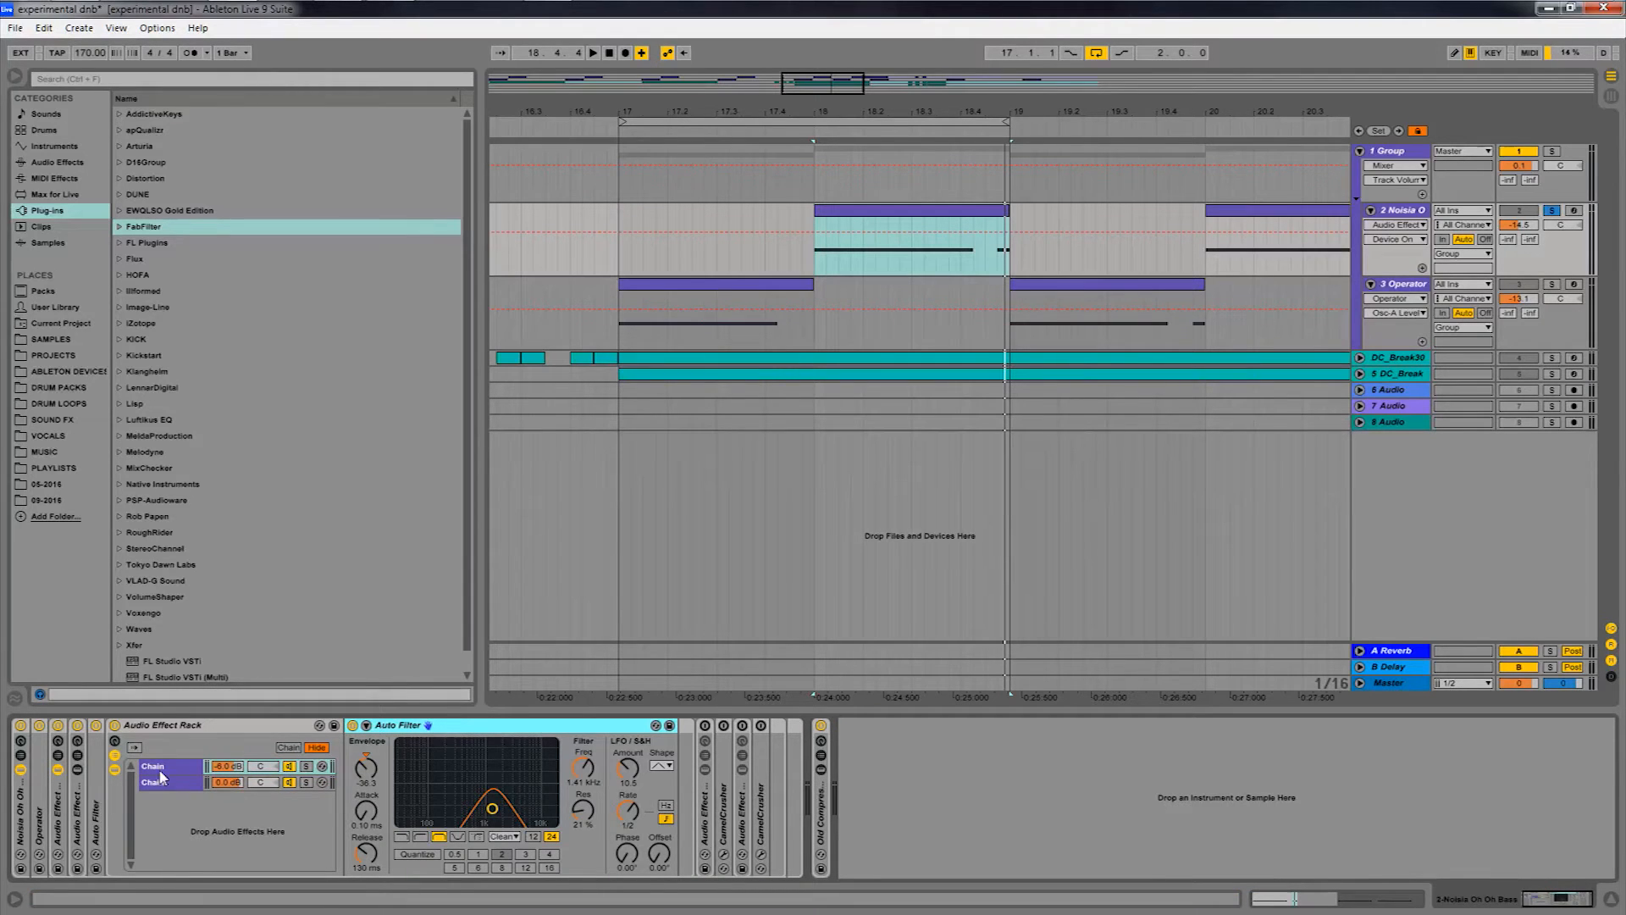
Examine the first chain's volume and the envelope release of its Auto Filter.
{"action": "left_click", "coordinate": [225, 768]}
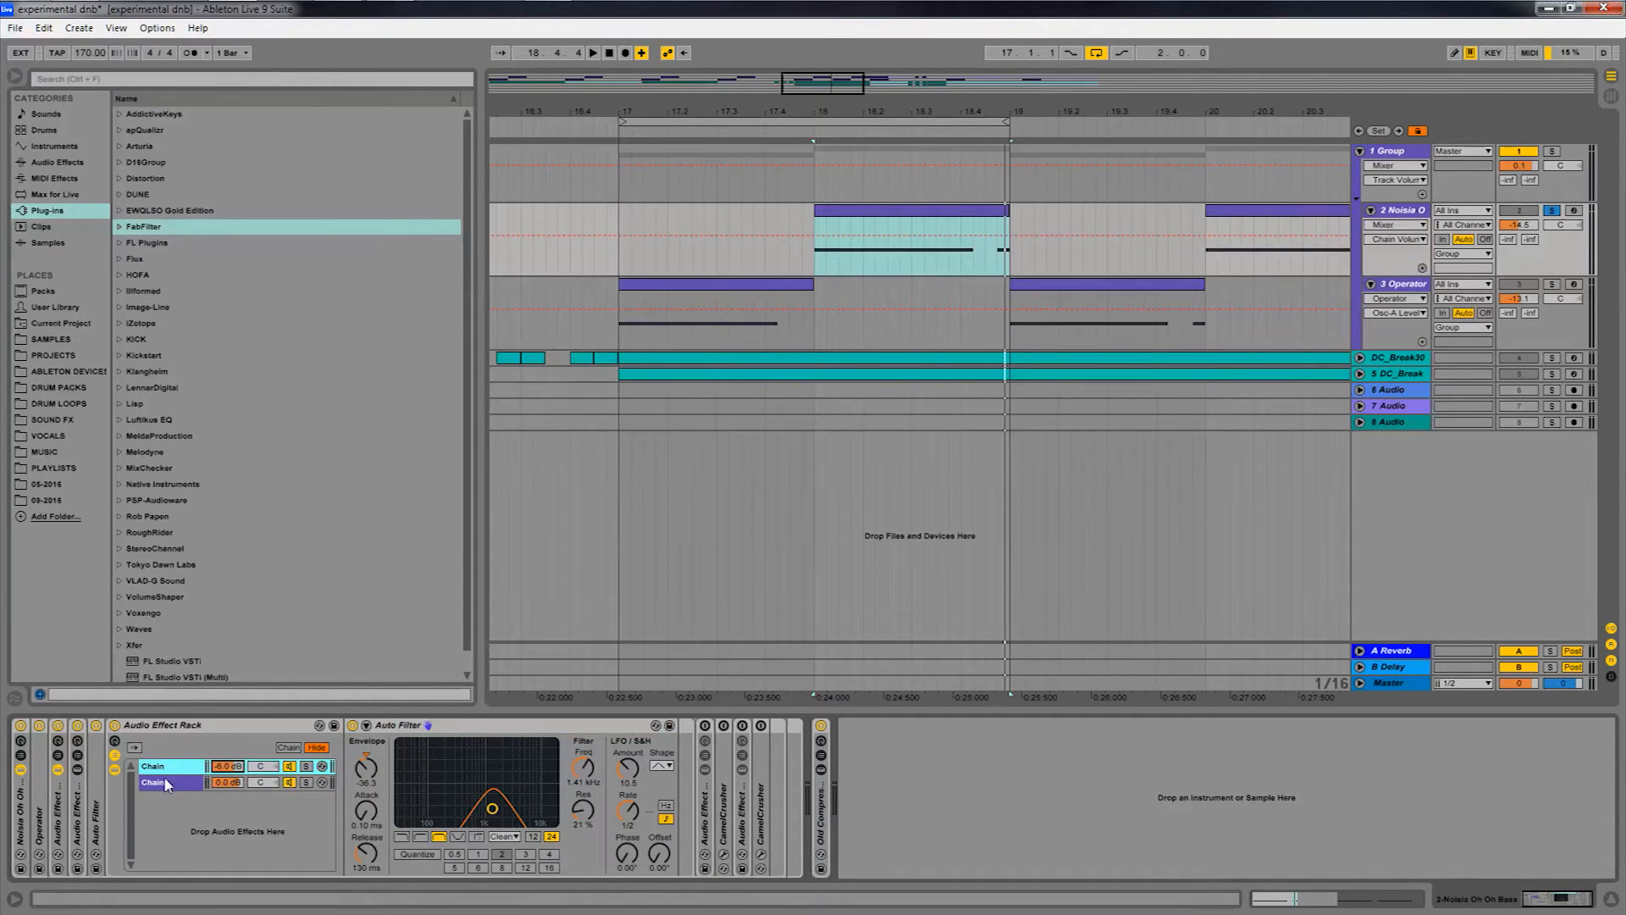
{"action": "left_click", "coordinate": [389, 730]}
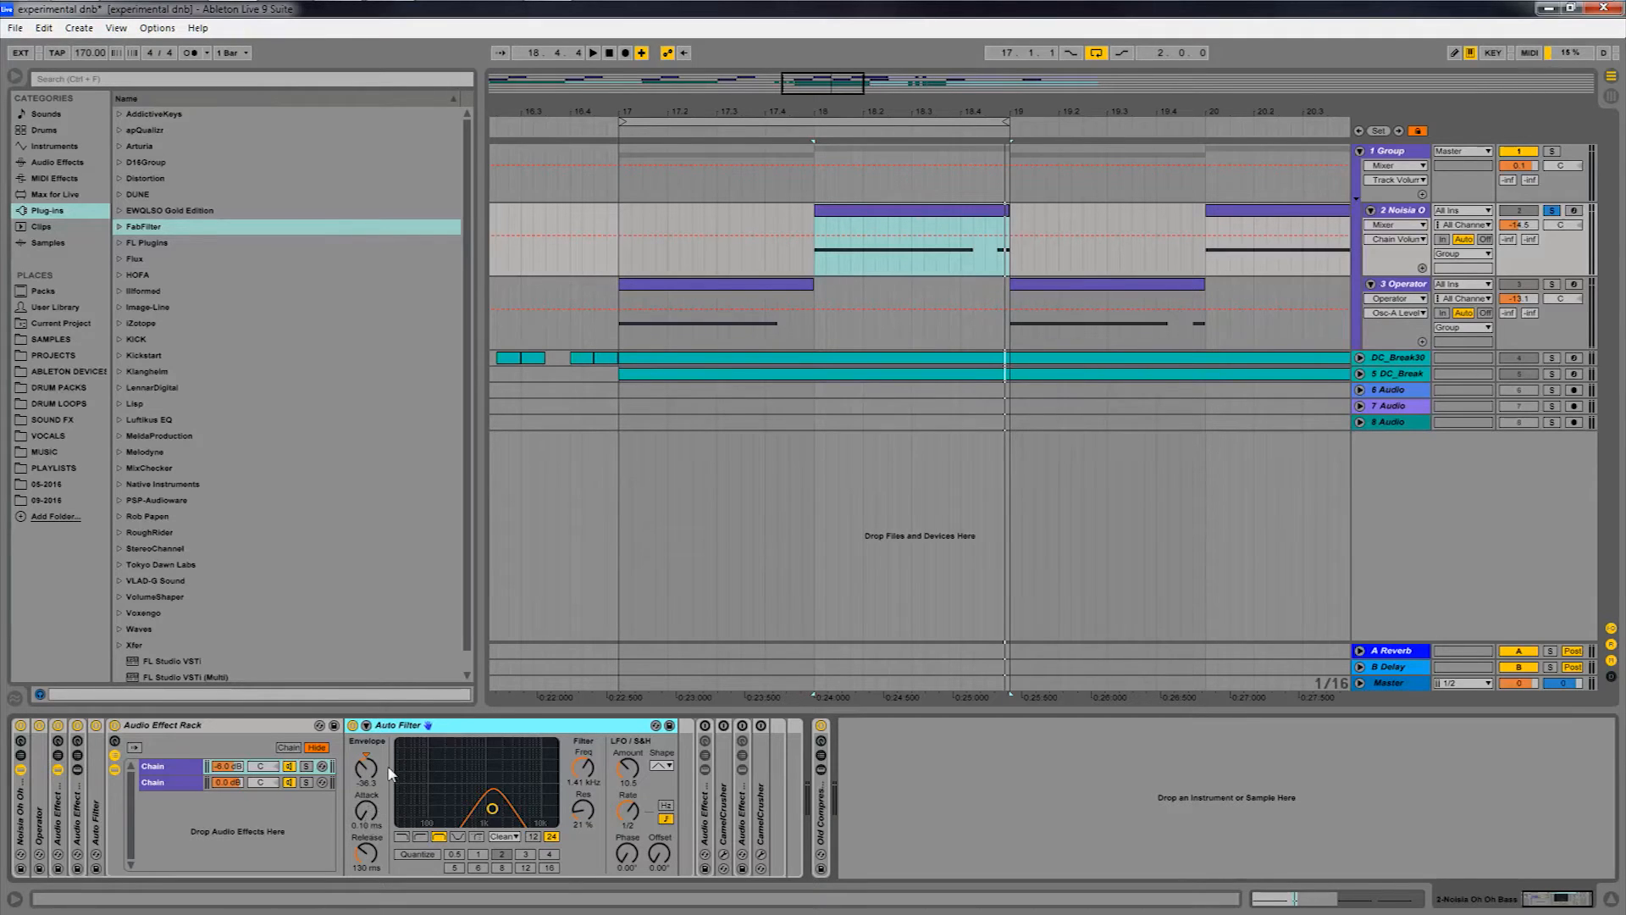
{"action": "left_click", "coordinate": [367, 854]}
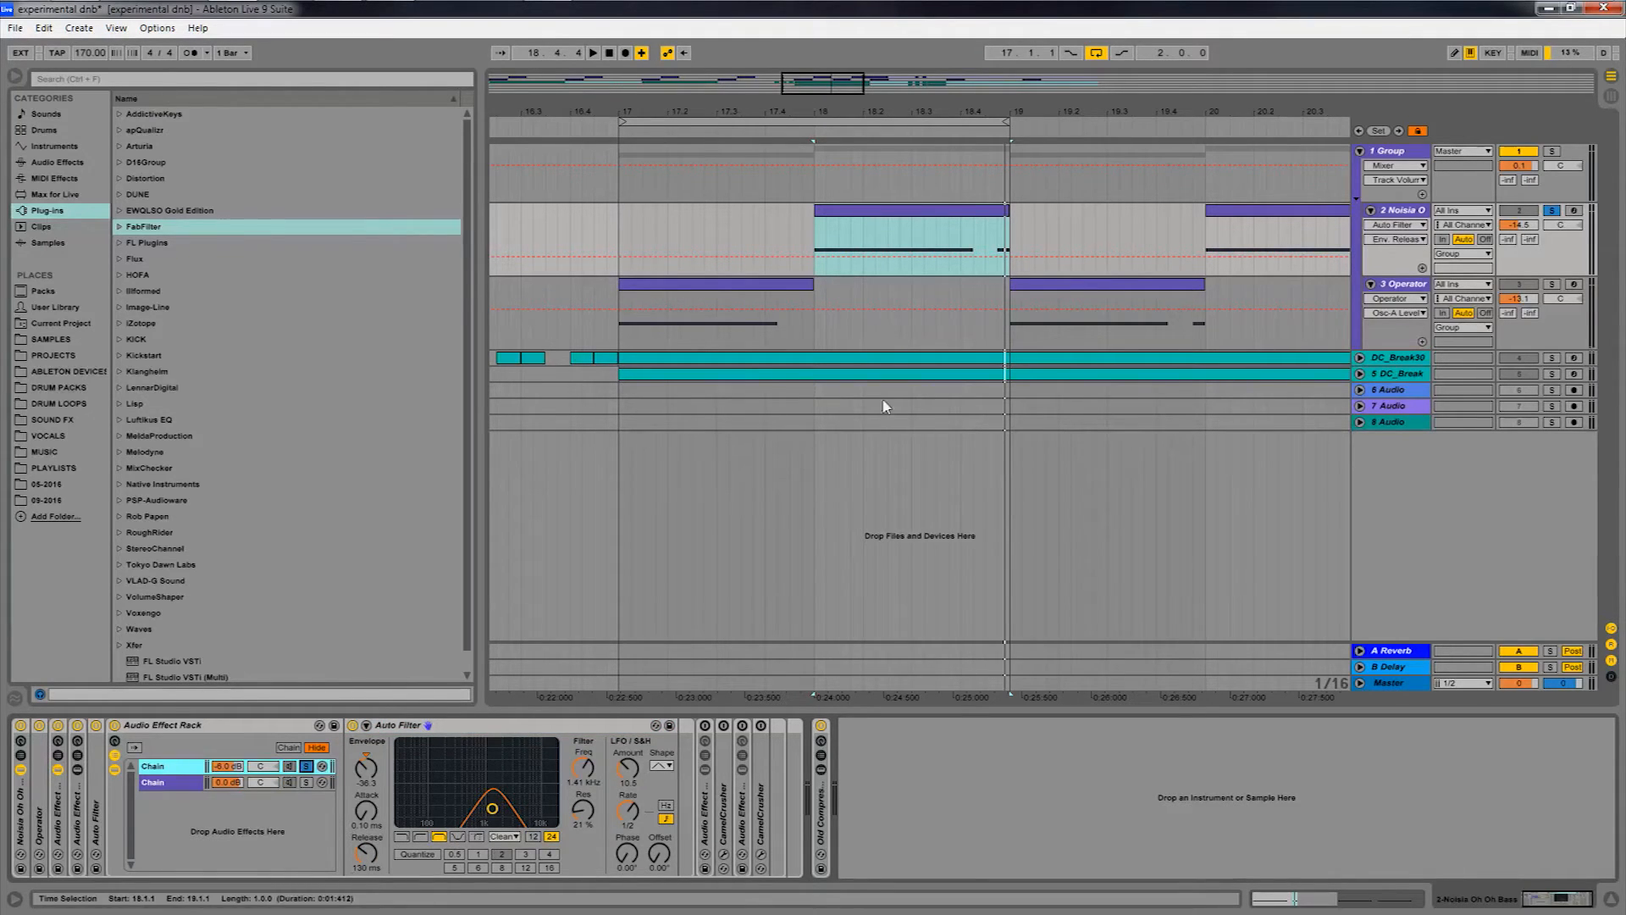
Audition the rack's two chains separately by soloing each one during playback, and clear the solo.
{"action": "left_click", "coordinate": [886, 212]}
{"action": "key", "text": "space"}
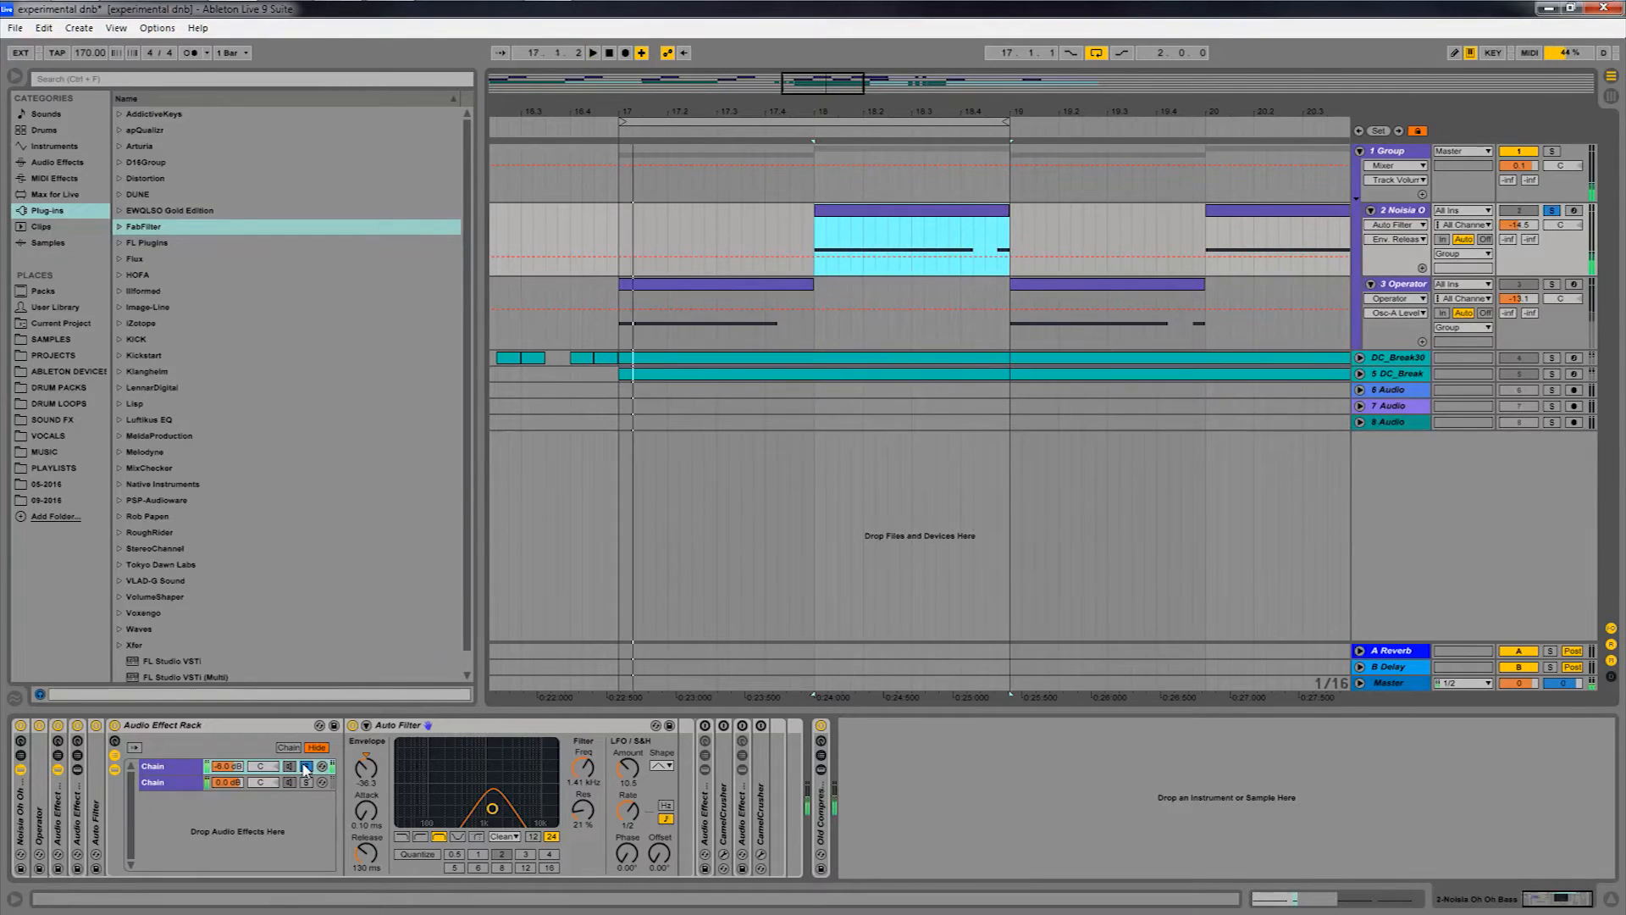
{"action": "key", "text": "space"}
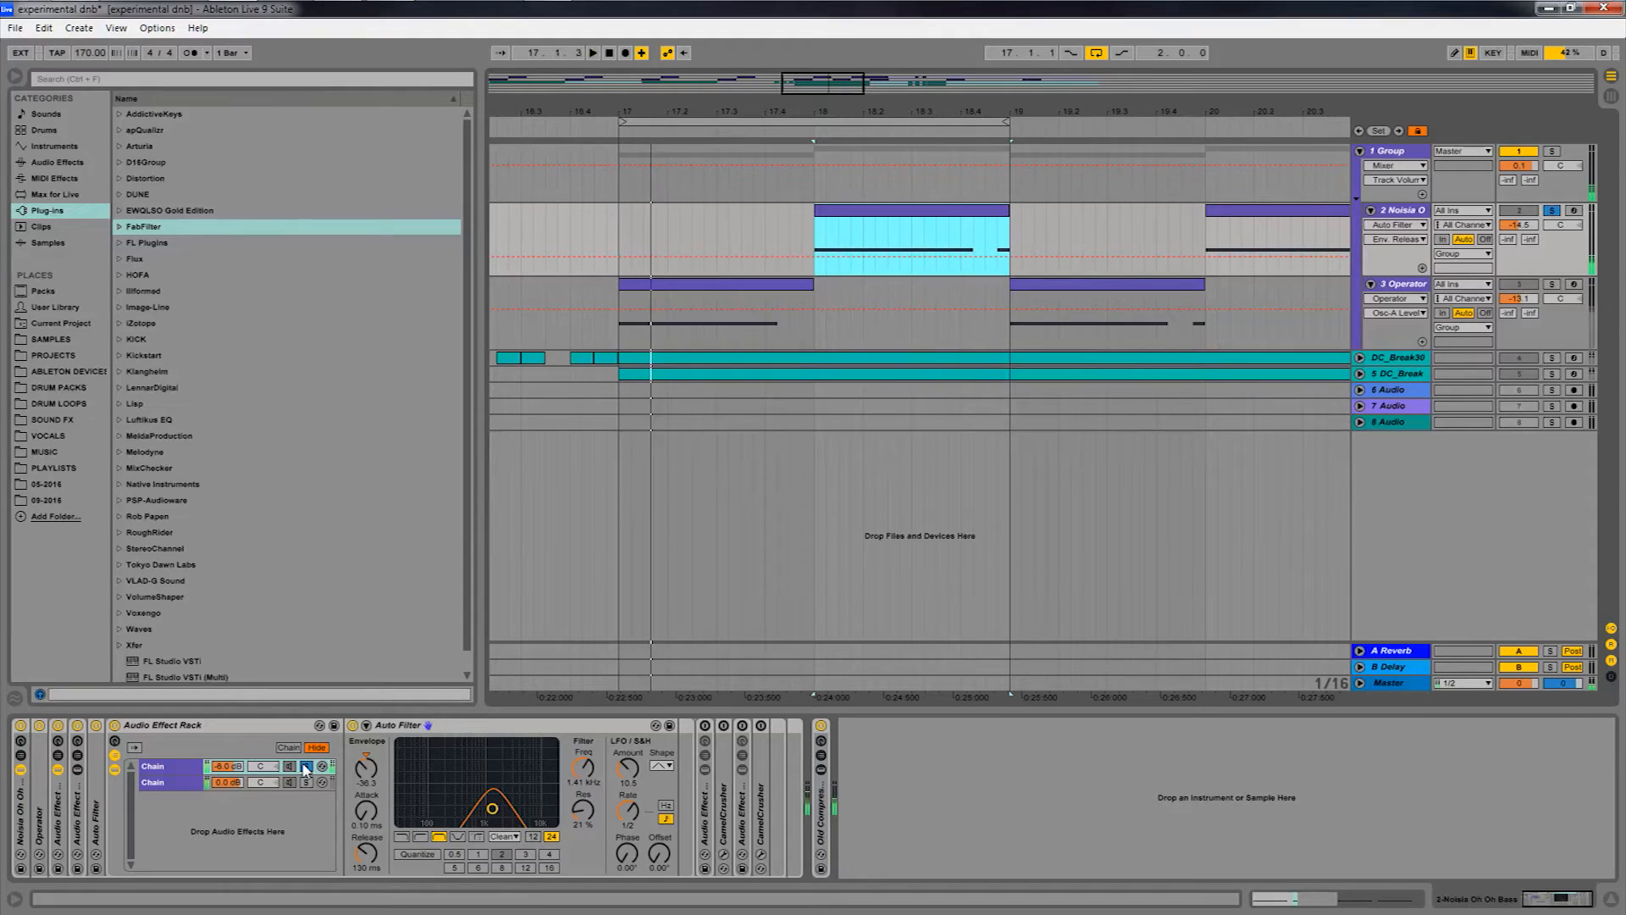
{"action": "left_click", "coordinate": [260, 785]}
{"action": "left_click", "coordinate": [305, 782]}
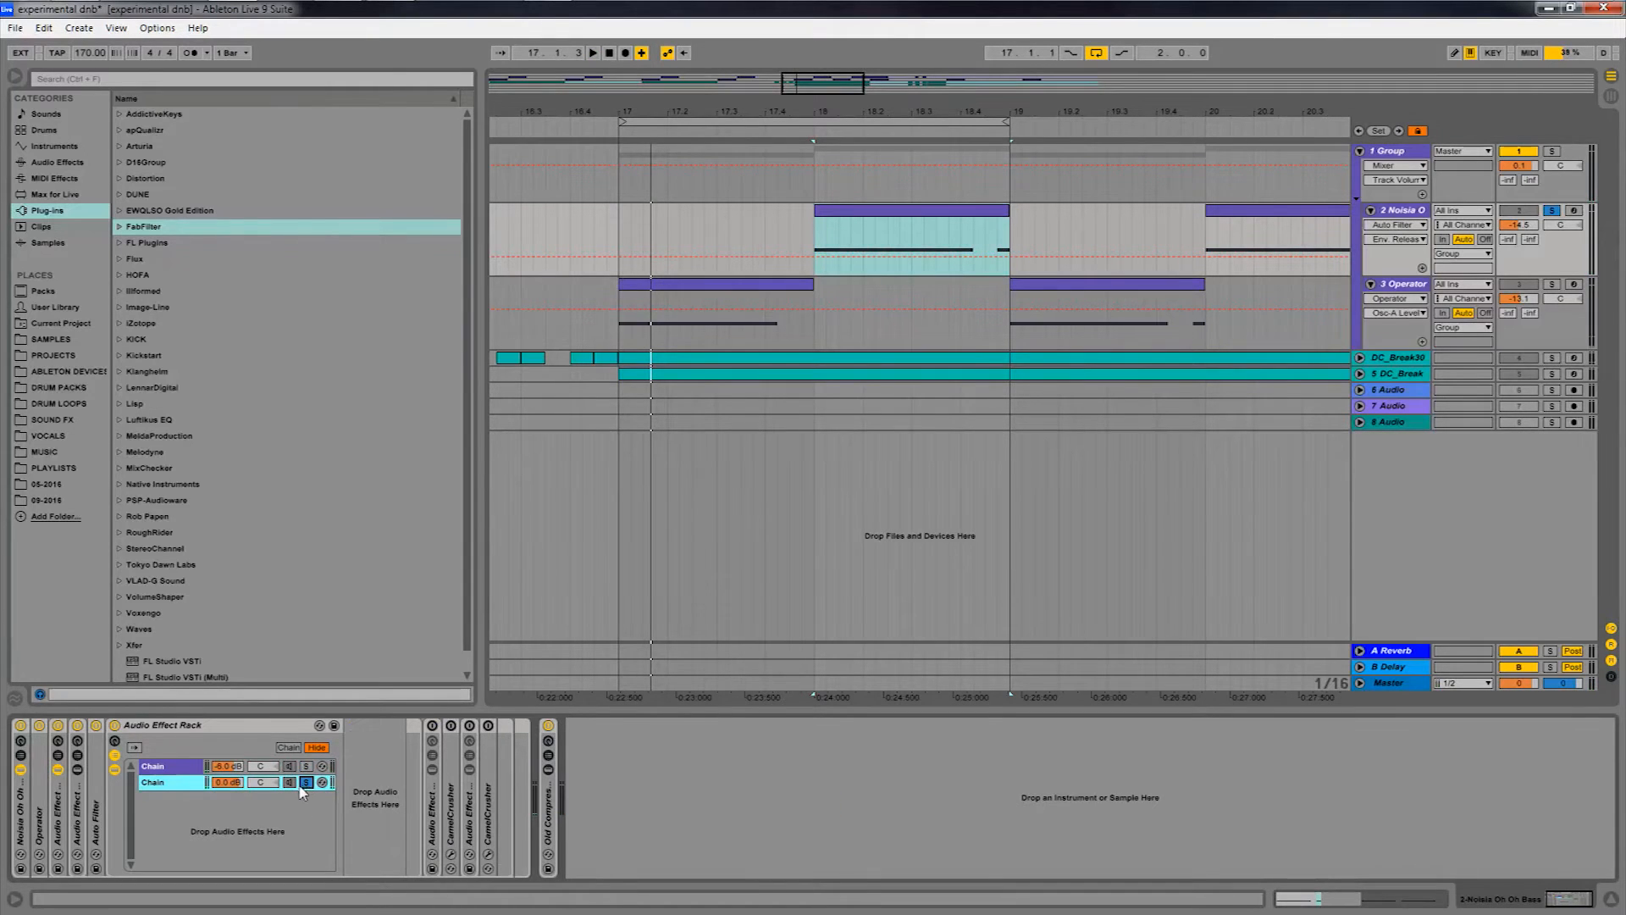
{"action": "key", "text": "space"}
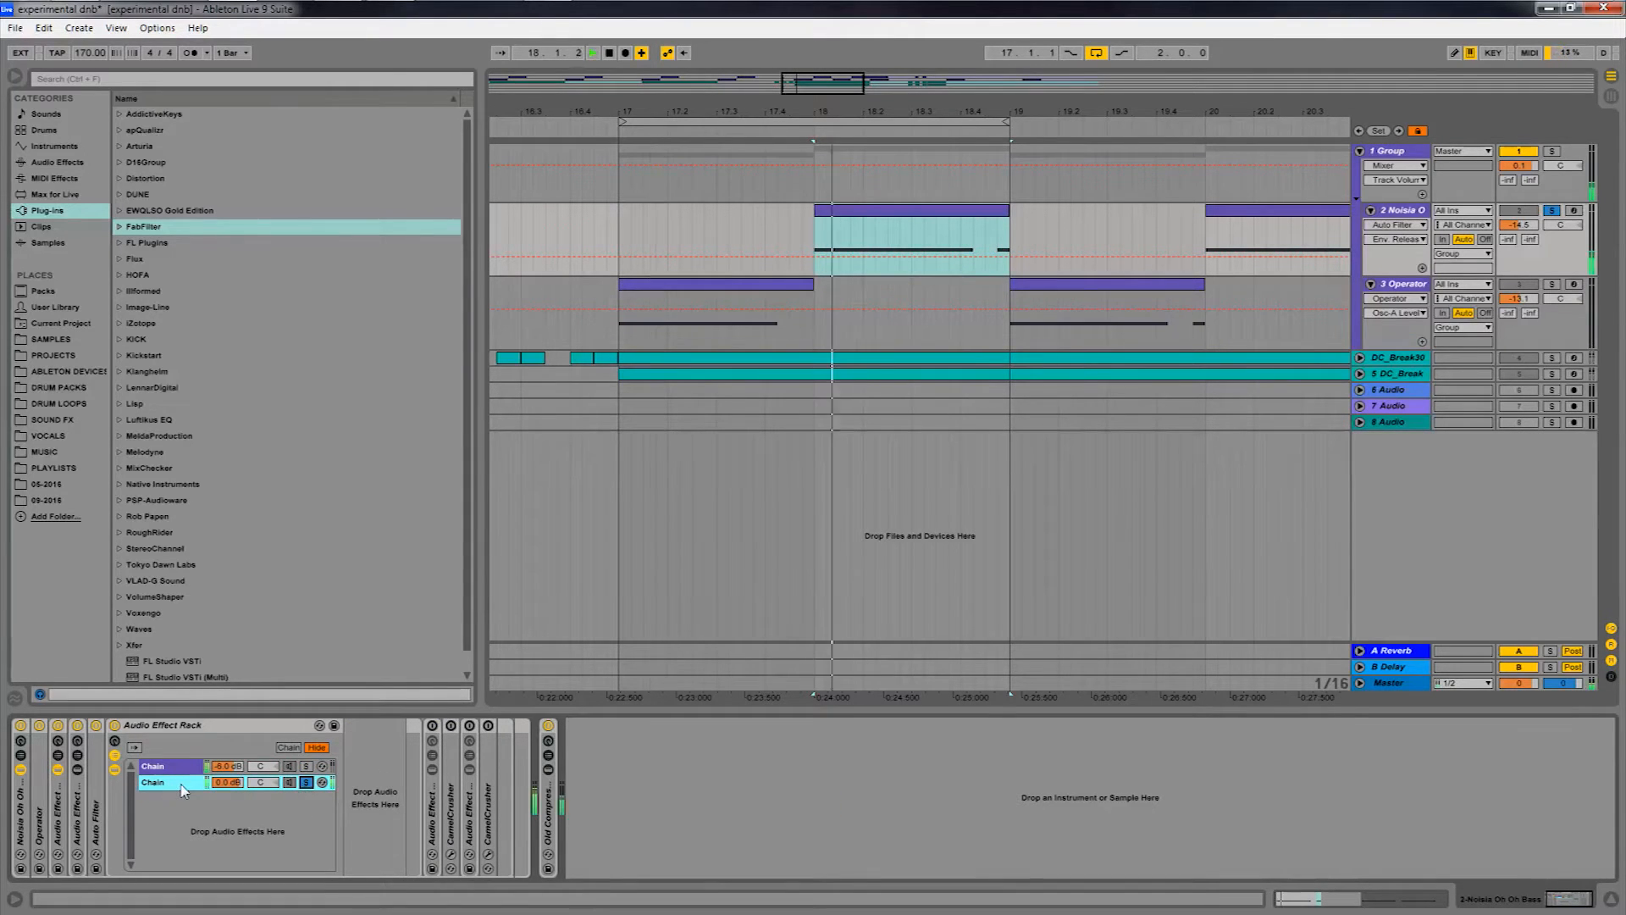
{"action": "left_click", "coordinate": [307, 782]}
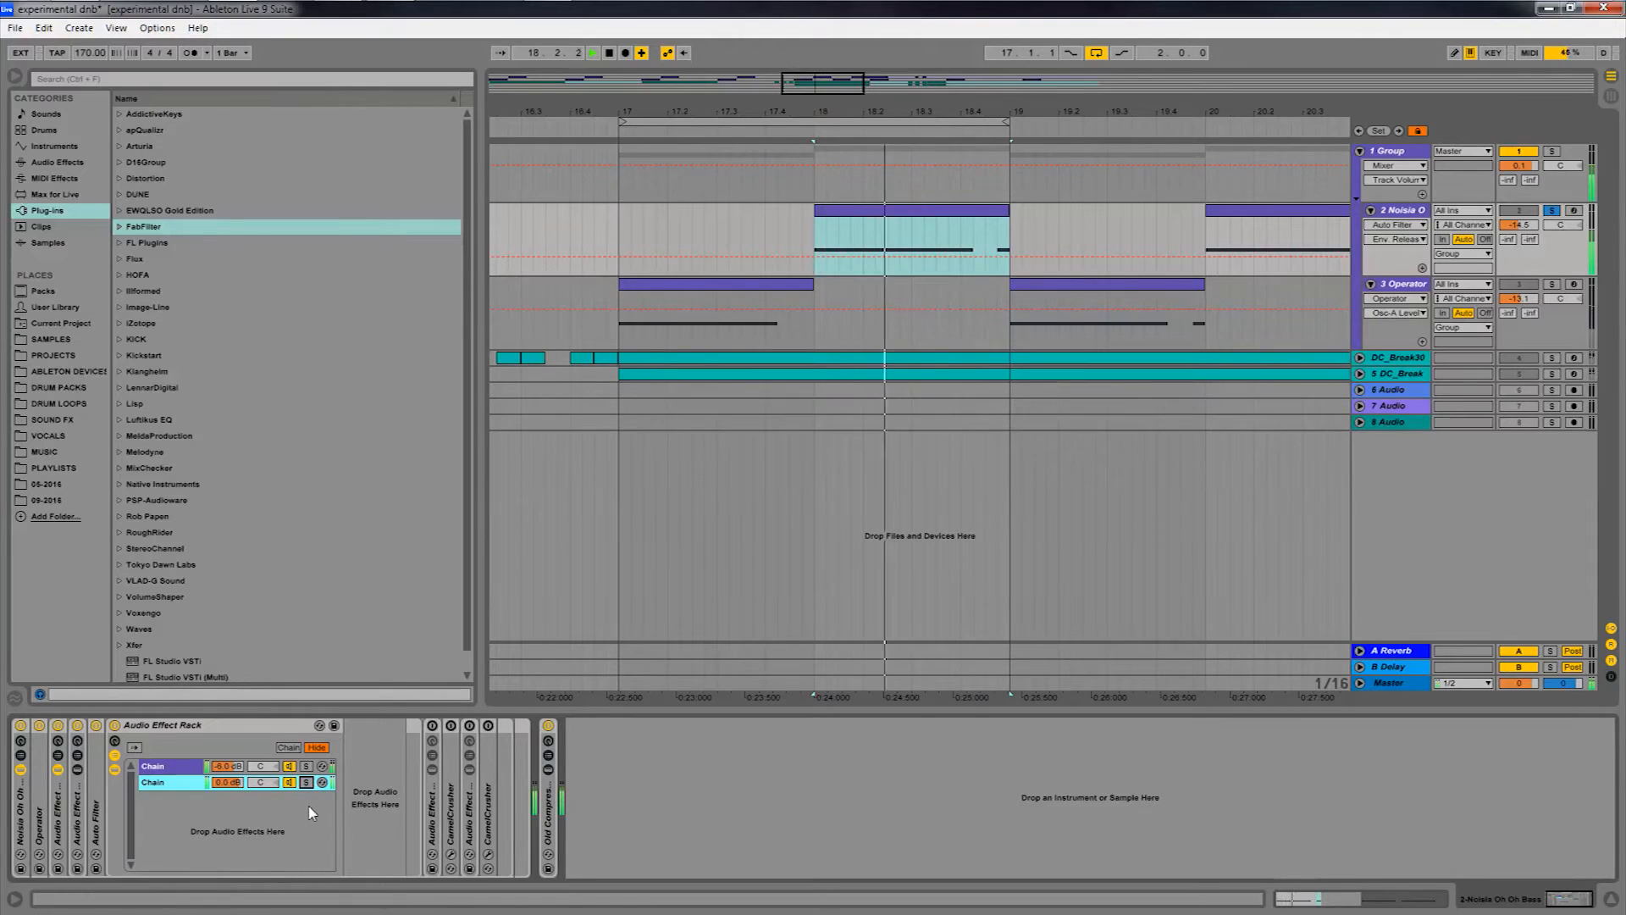
{"action": "key", "text": "space"}
Fold this rack, turn on the next Audio Effect Rack, and compare its ValhallaFreqEcho chain with its empty chain.
{"action": "double_click", "coordinate": [165, 726]}
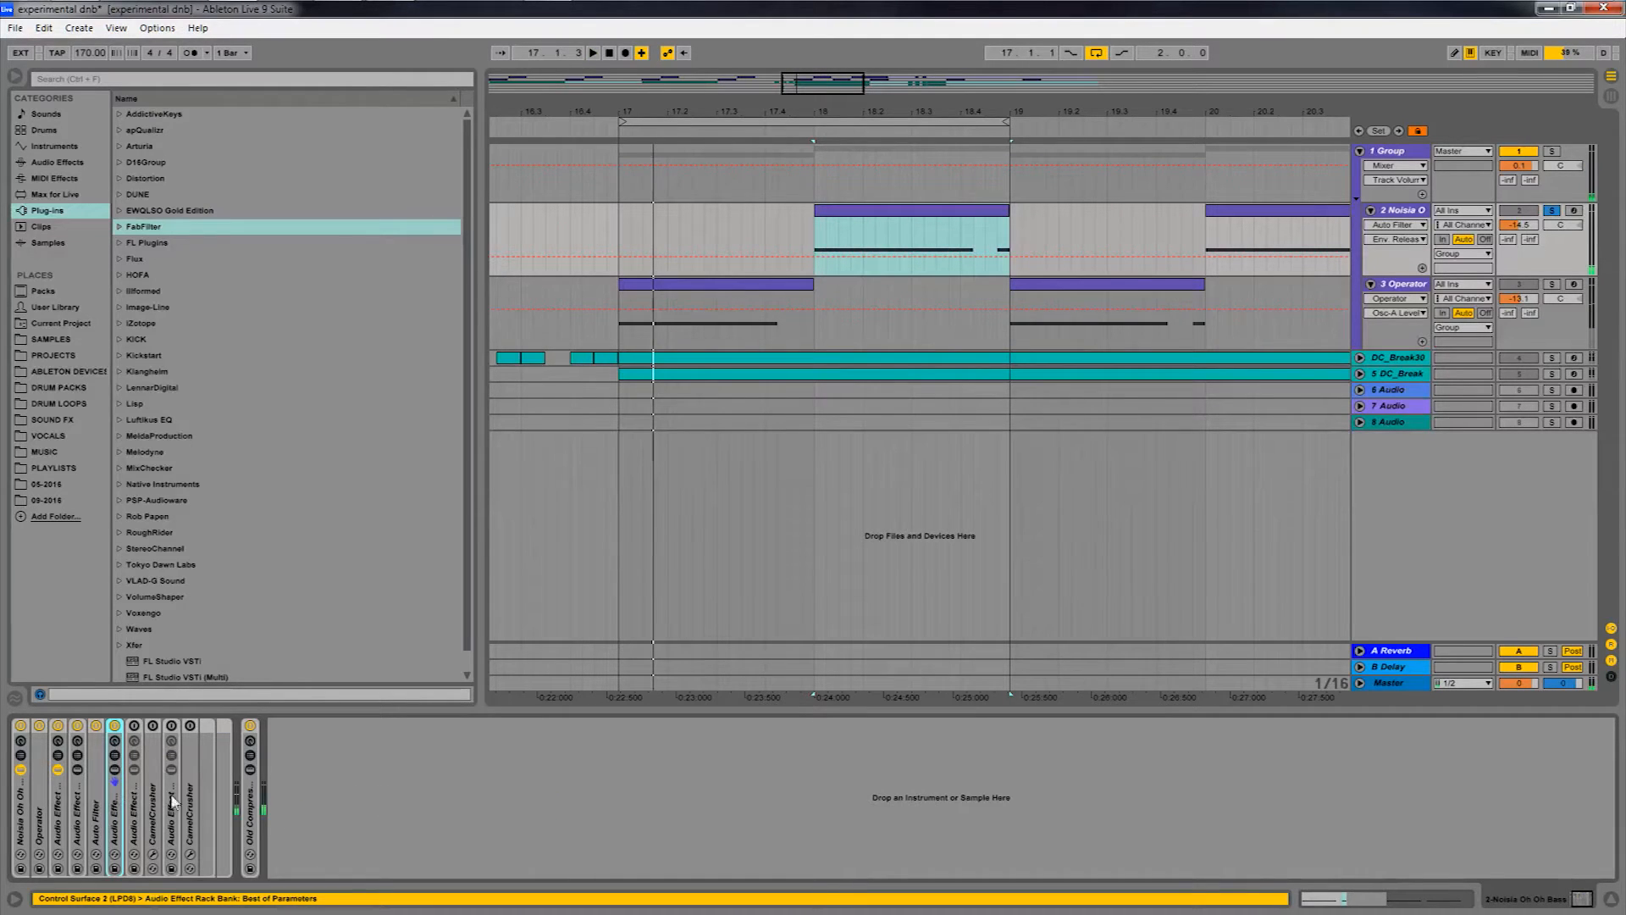
{"action": "left_click", "coordinate": [136, 814]}
{"action": "double_click", "coordinate": [137, 814]}
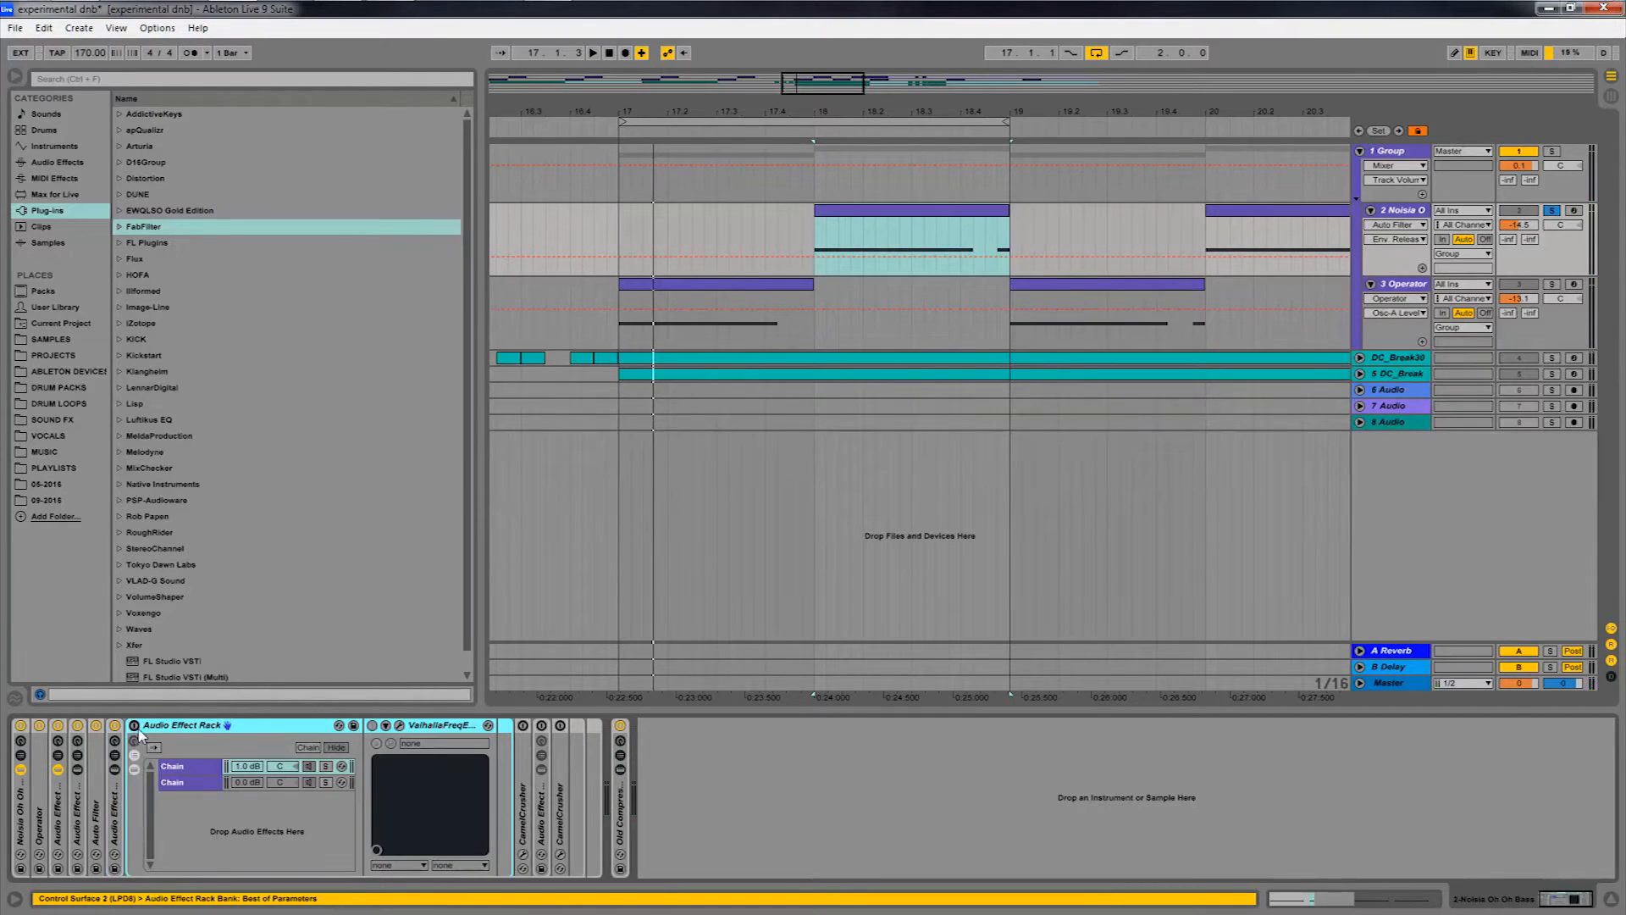
{"action": "left_click", "coordinate": [173, 769]}
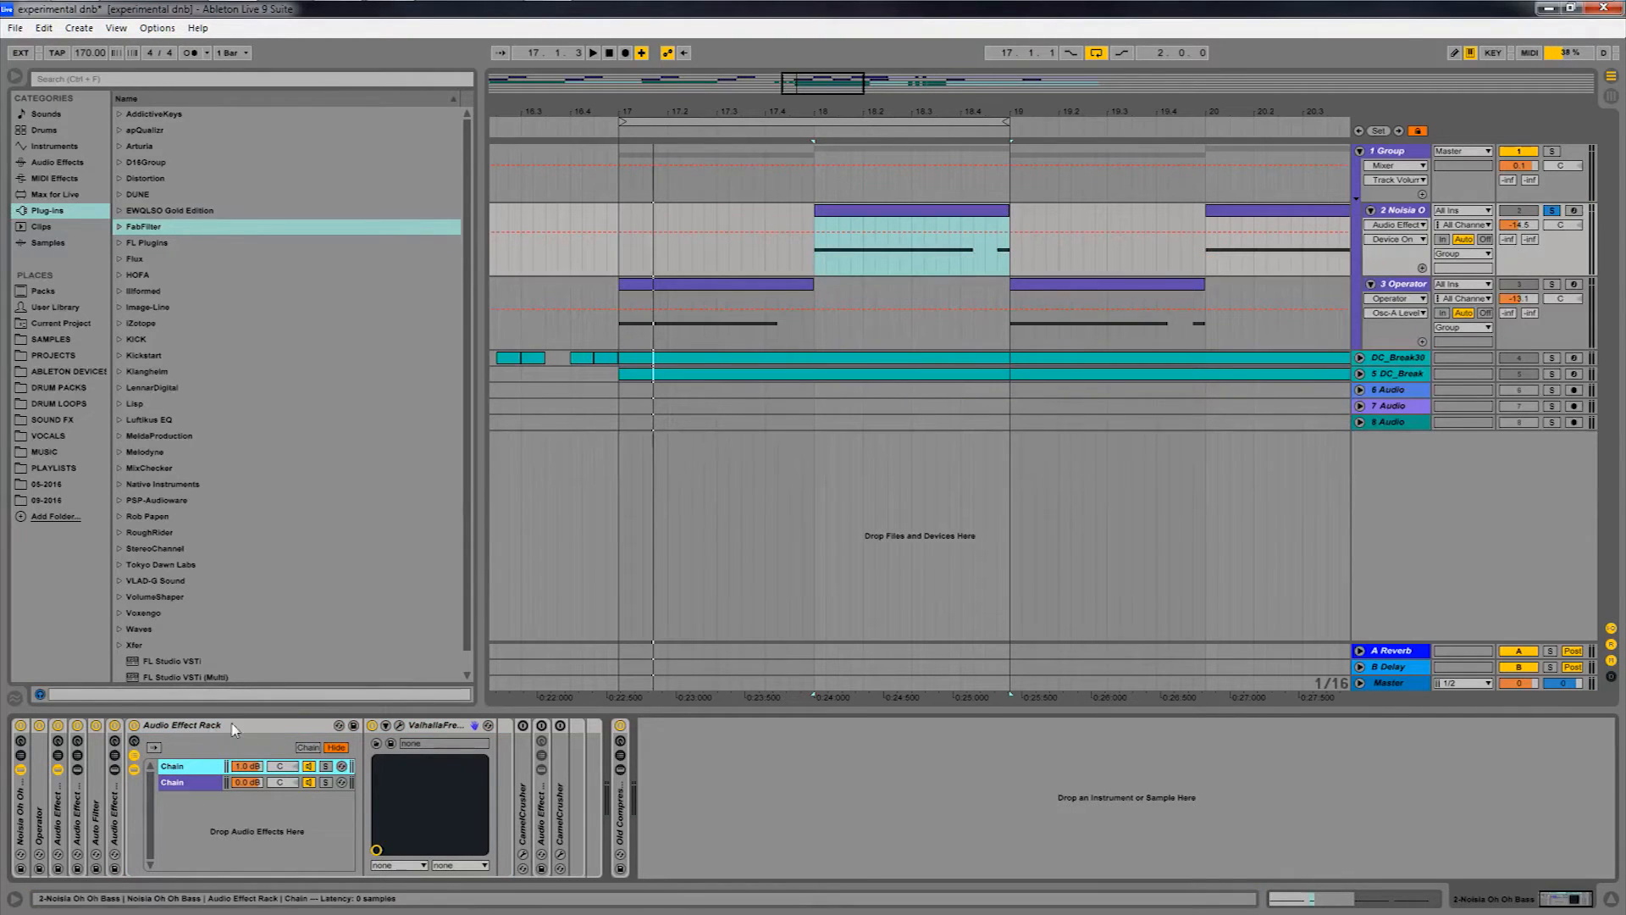
{"action": "left_click", "coordinate": [181, 784]}
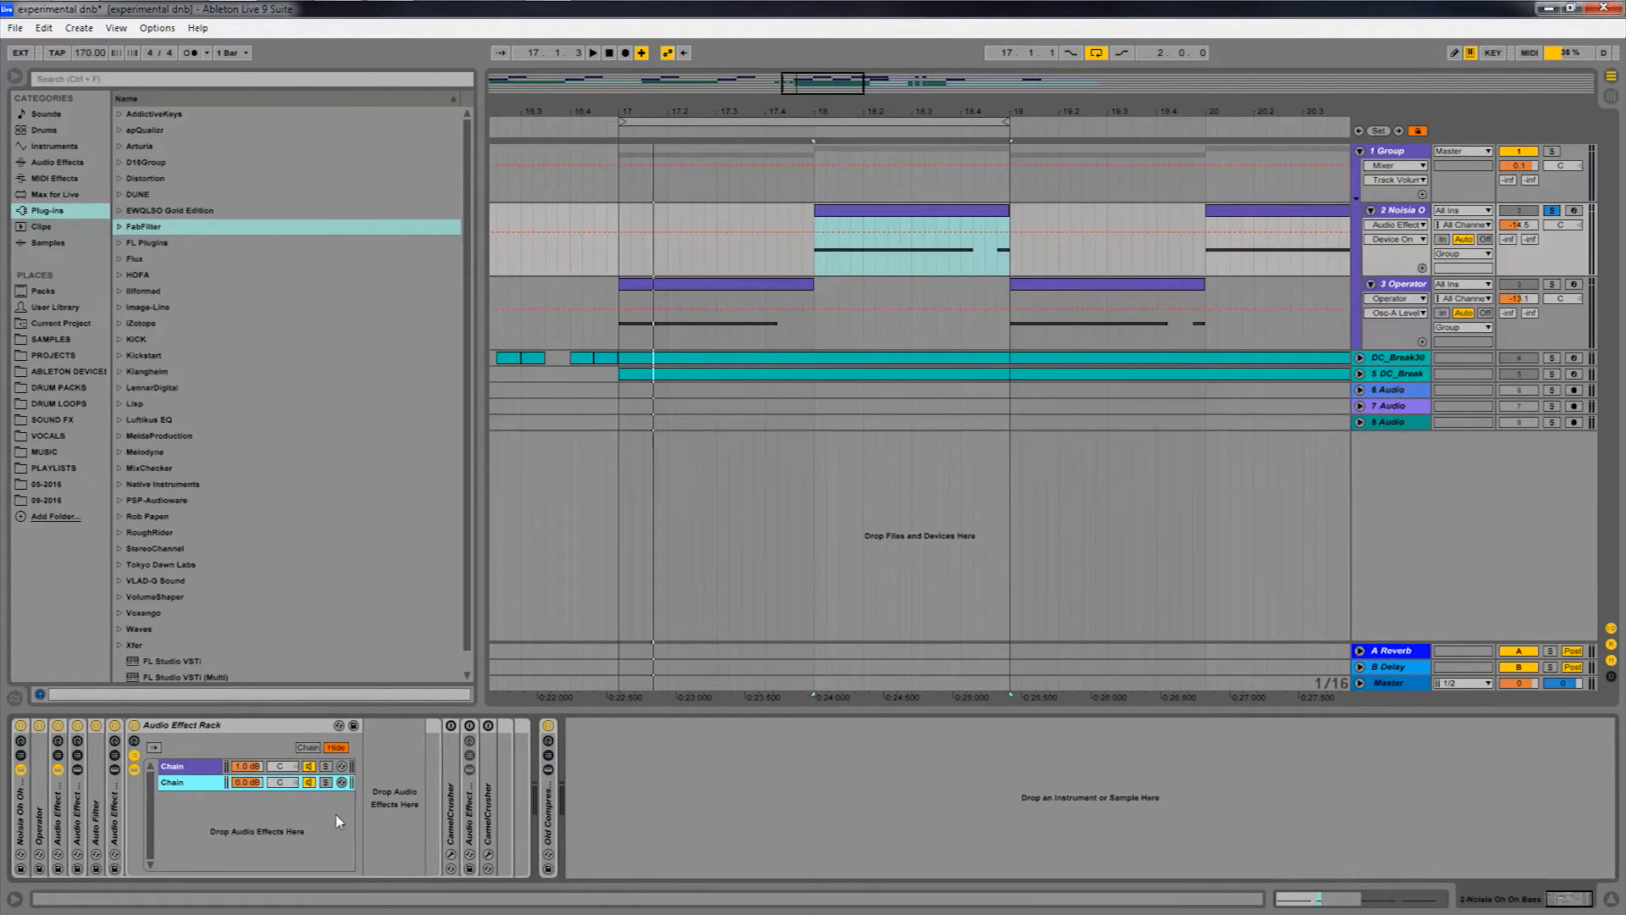
{"action": "left_click", "coordinate": [182, 766]}
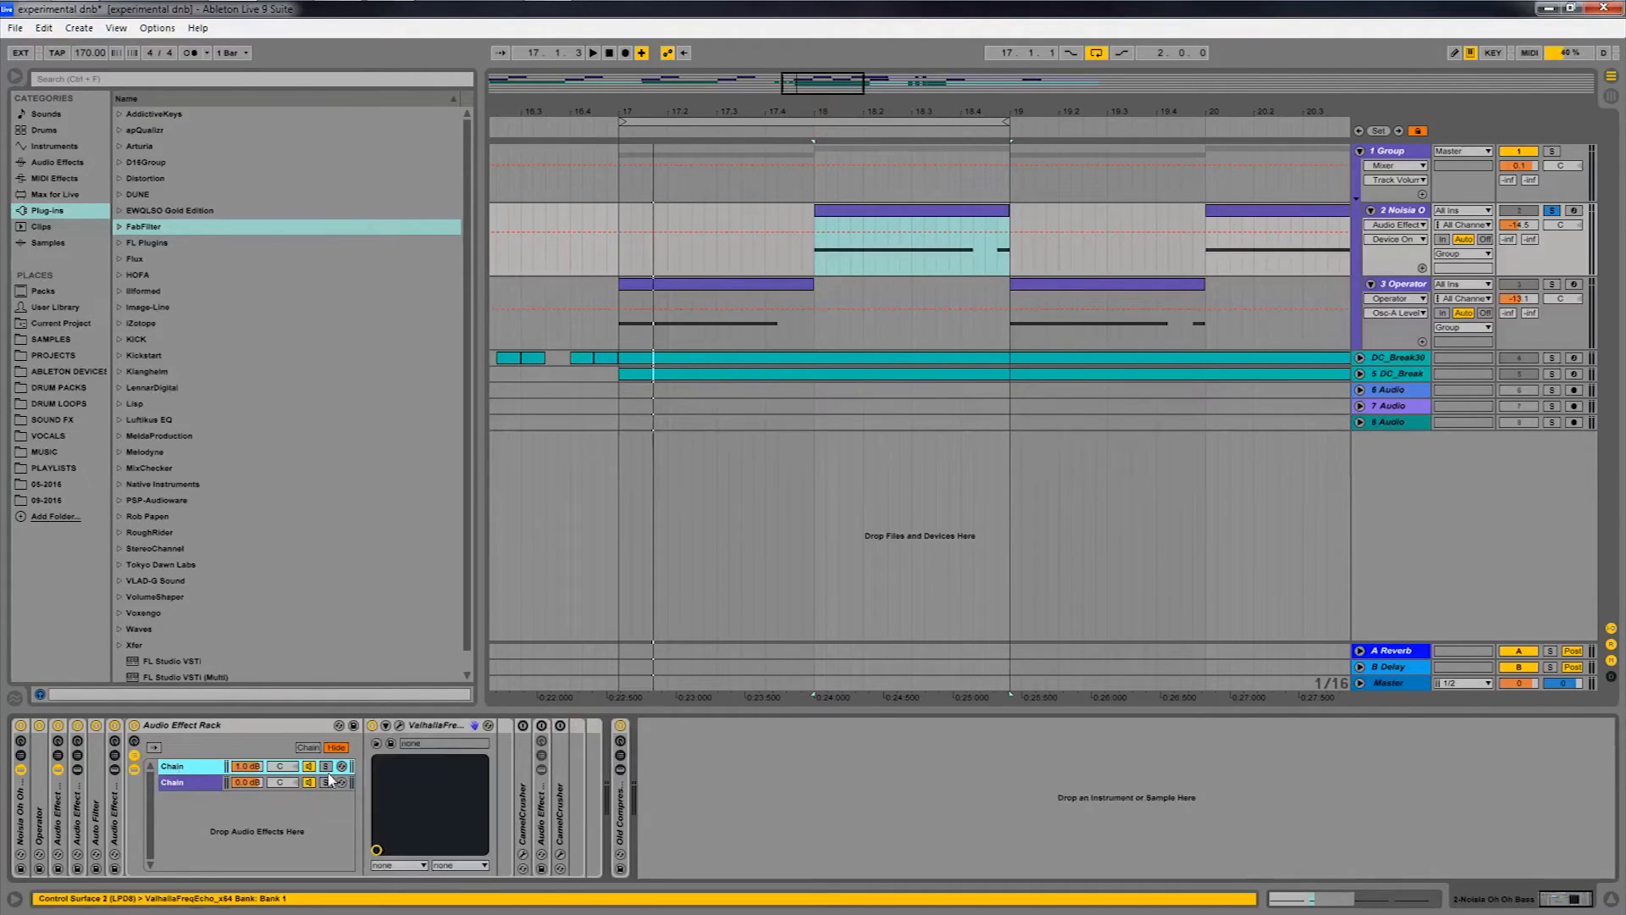
Examine the ValhallaFreqEcho settings and audition its chain in solo, clearing the solo and closing the plug-in window.
{"action": "left_click", "coordinate": [399, 725]}
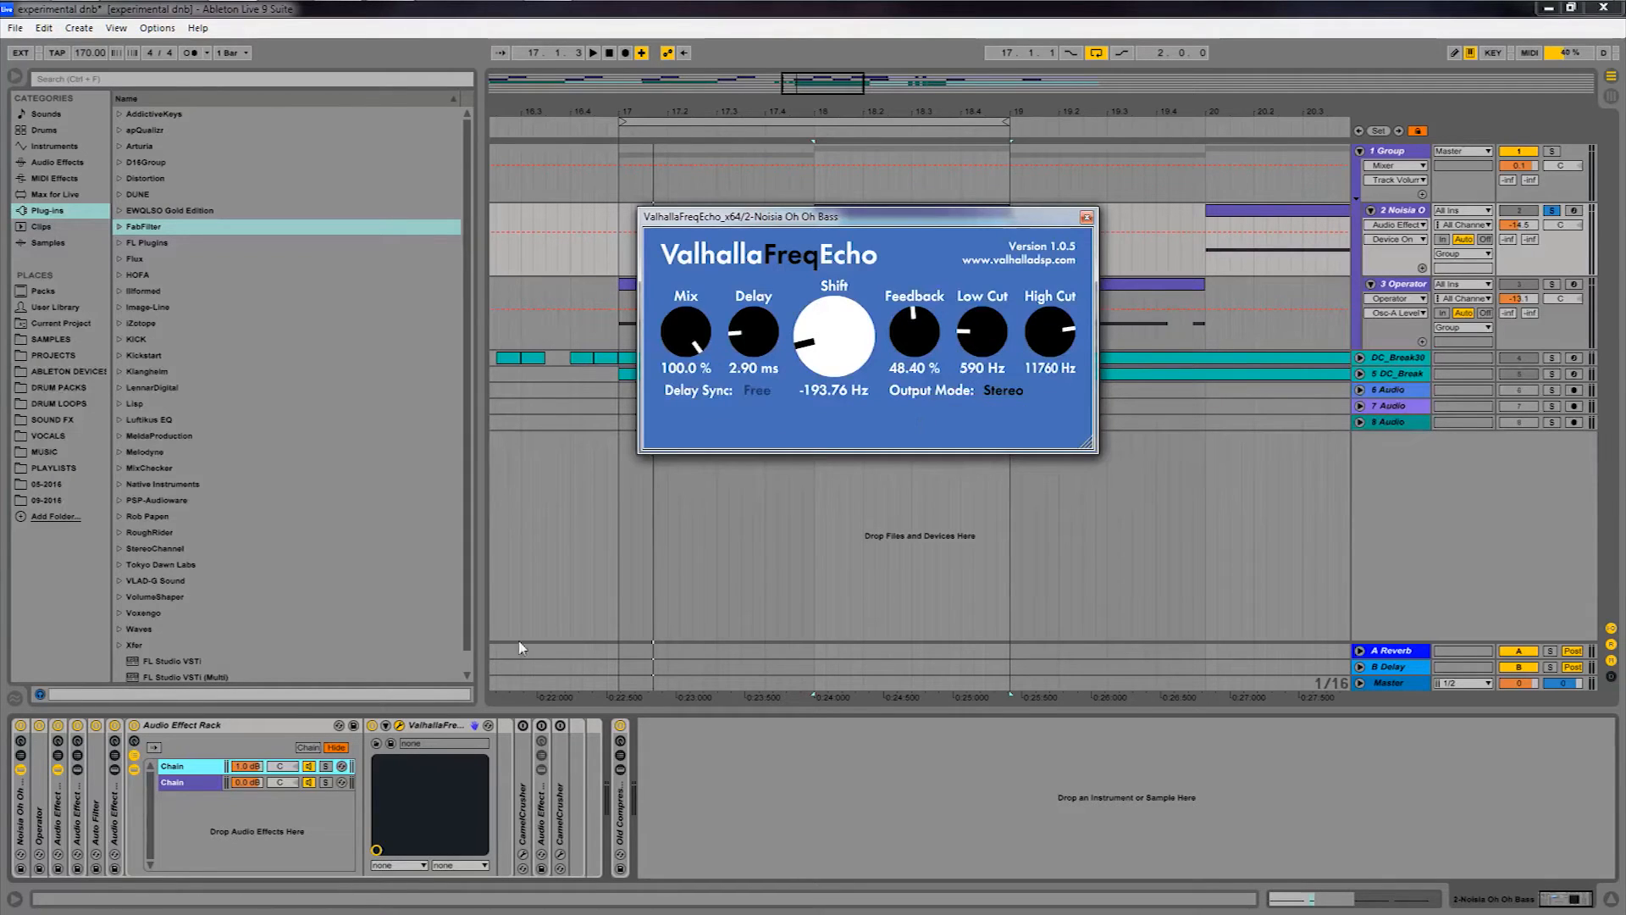
{"action": "left_click", "coordinate": [325, 768]}
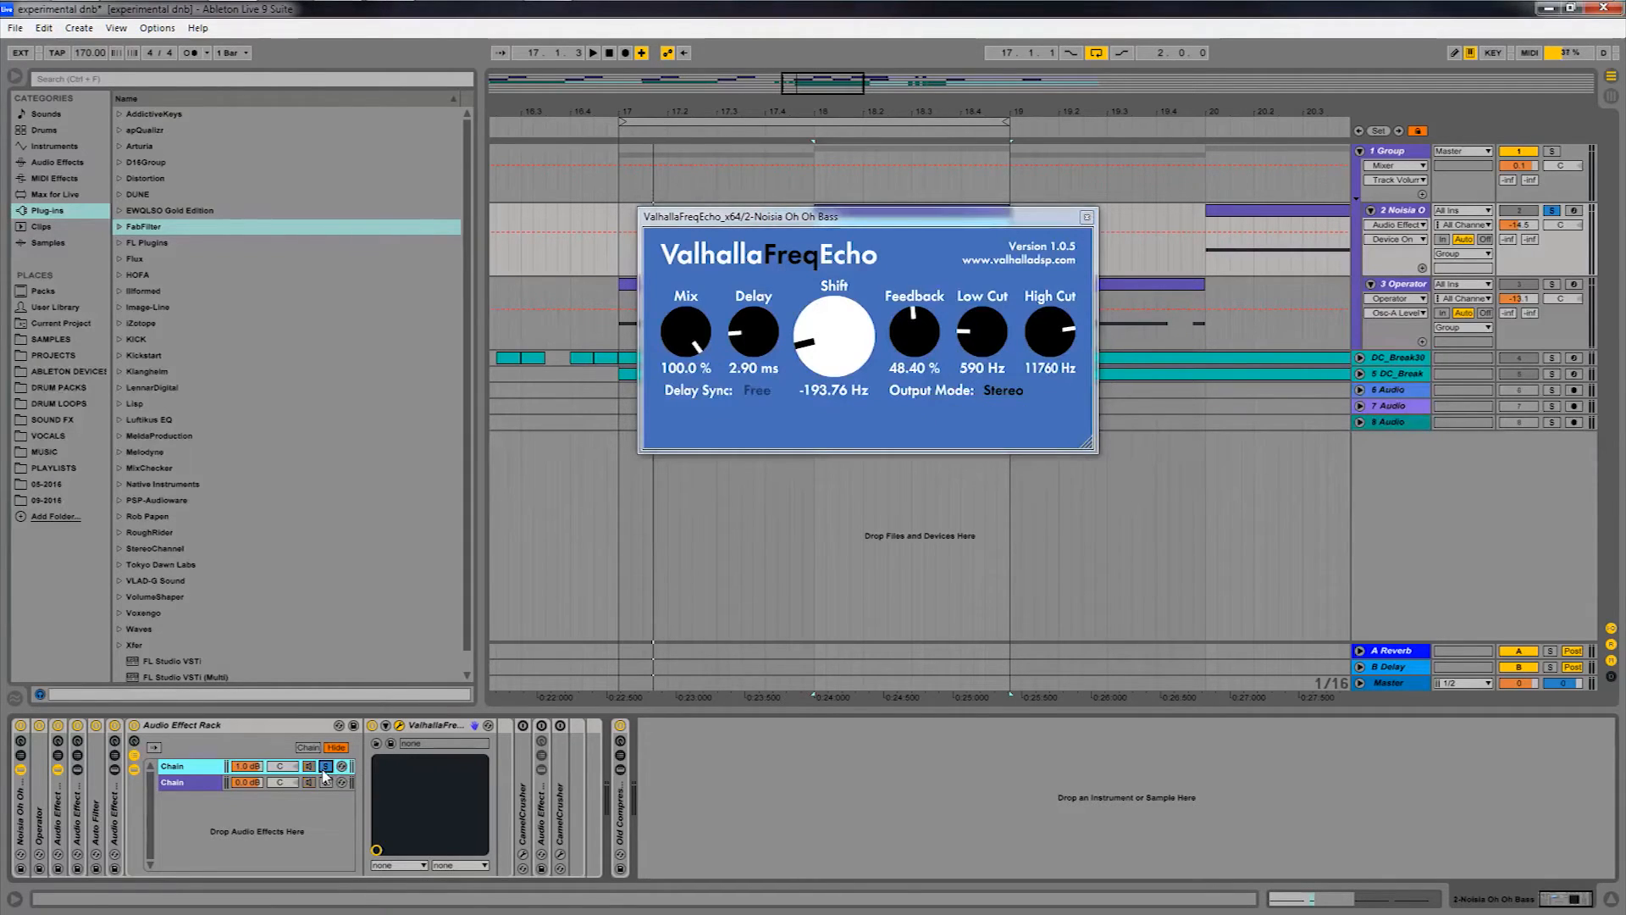
{"action": "left_click_drag", "start_coordinate": [826, 231], "coordinate": [788, 408]}
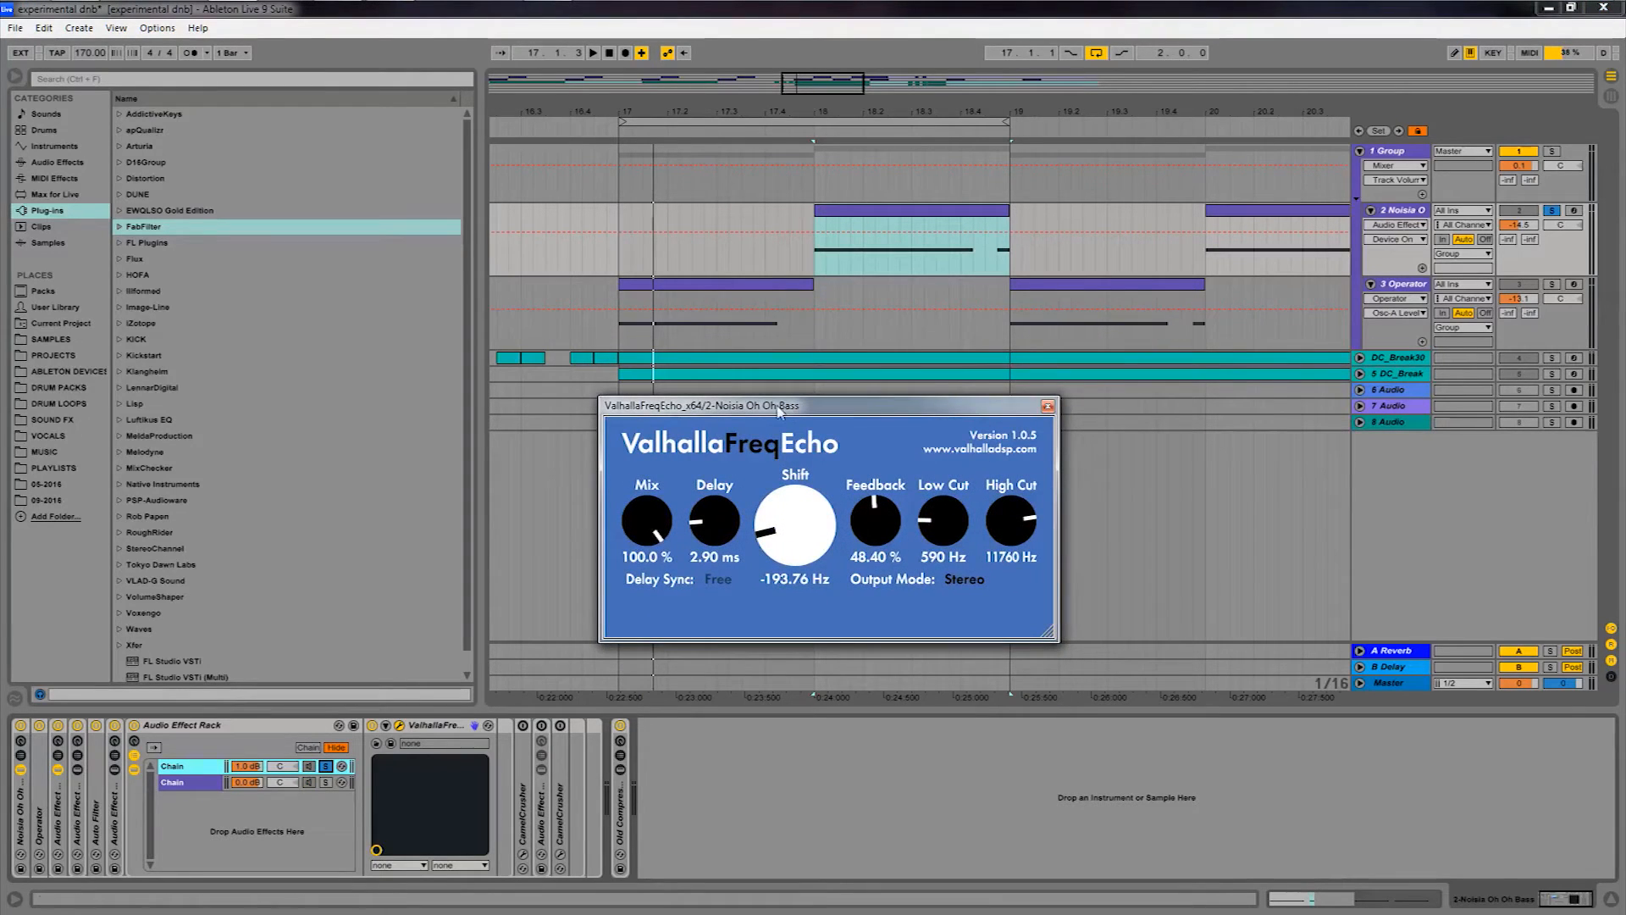
{"action": "left_click", "coordinate": [836, 222]}
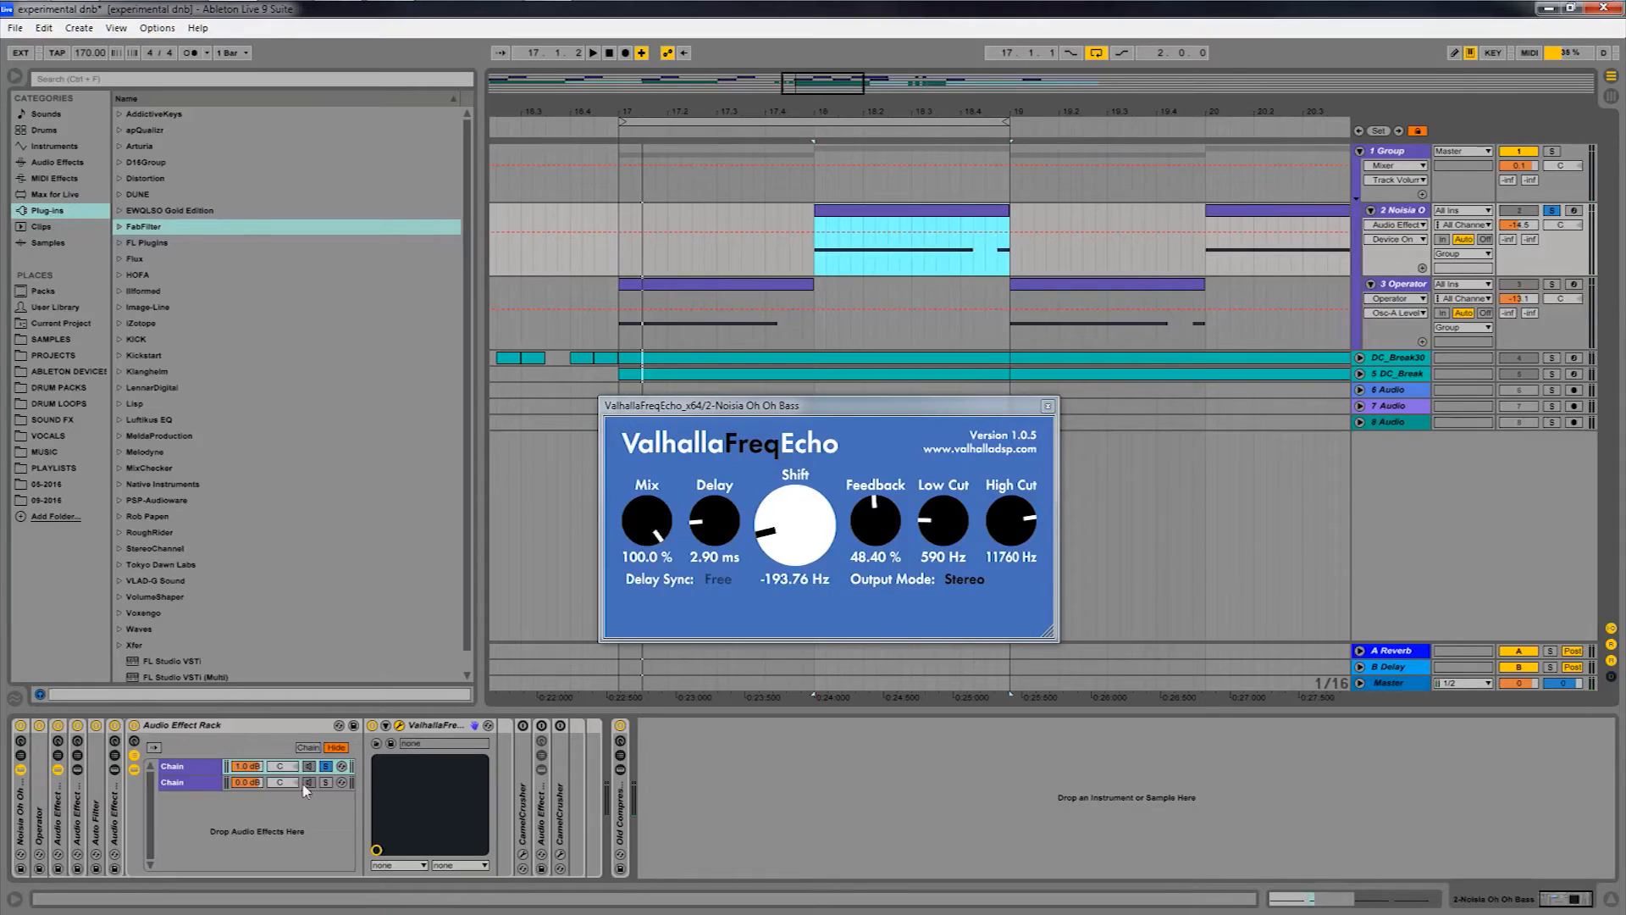
{"action": "left_click", "coordinate": [325, 765]}
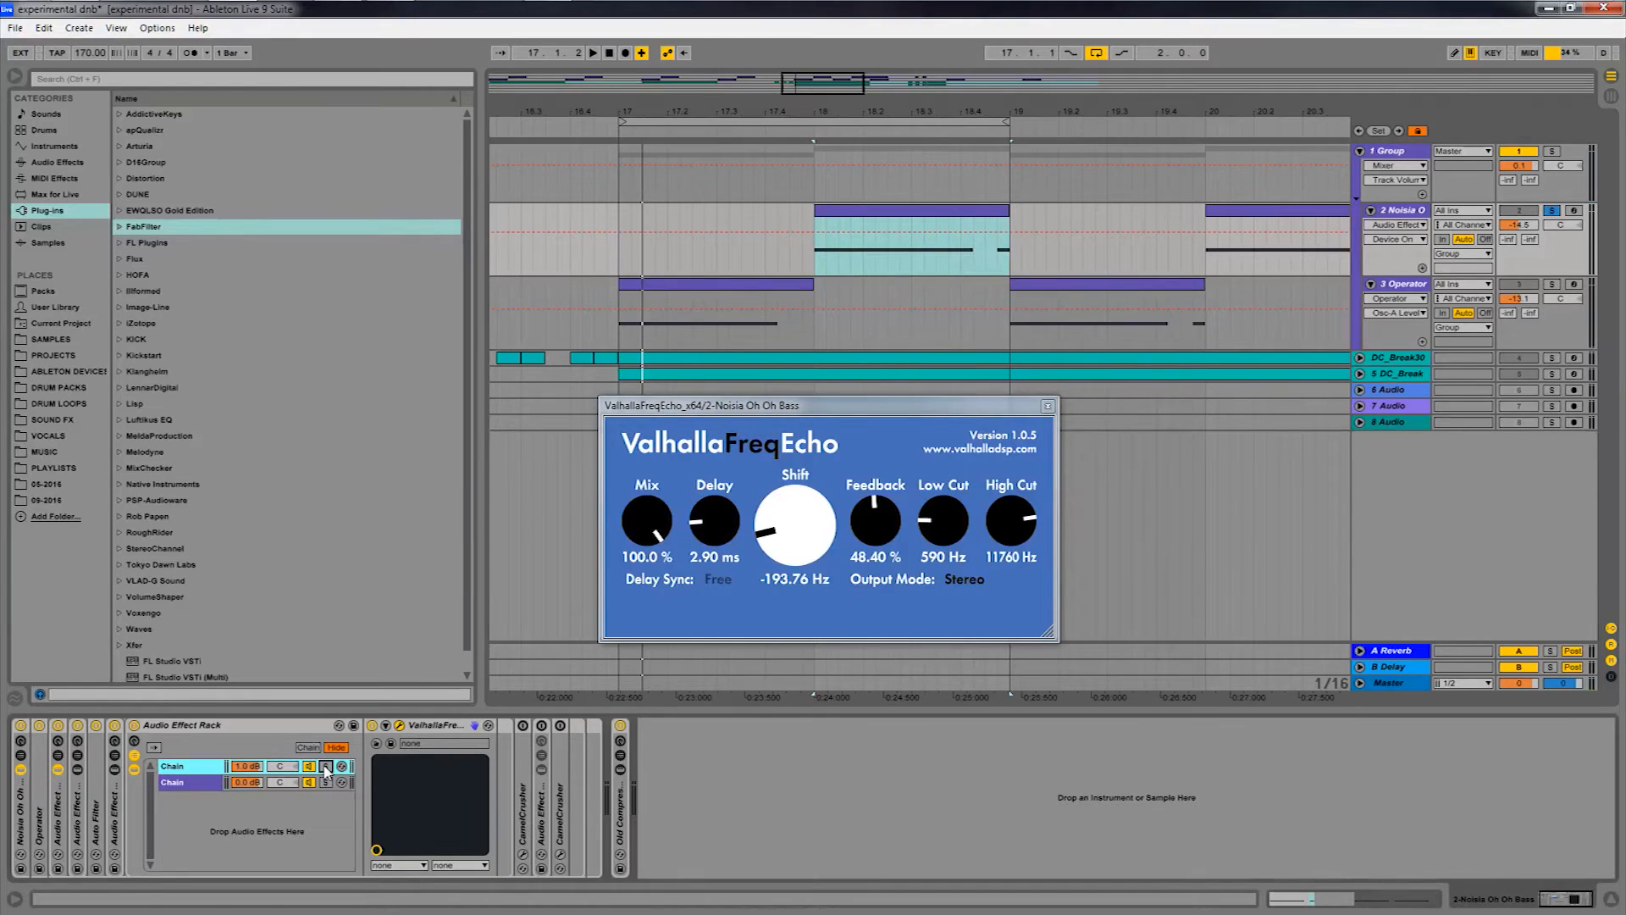
{"action": "left_click", "coordinate": [1047, 406]}
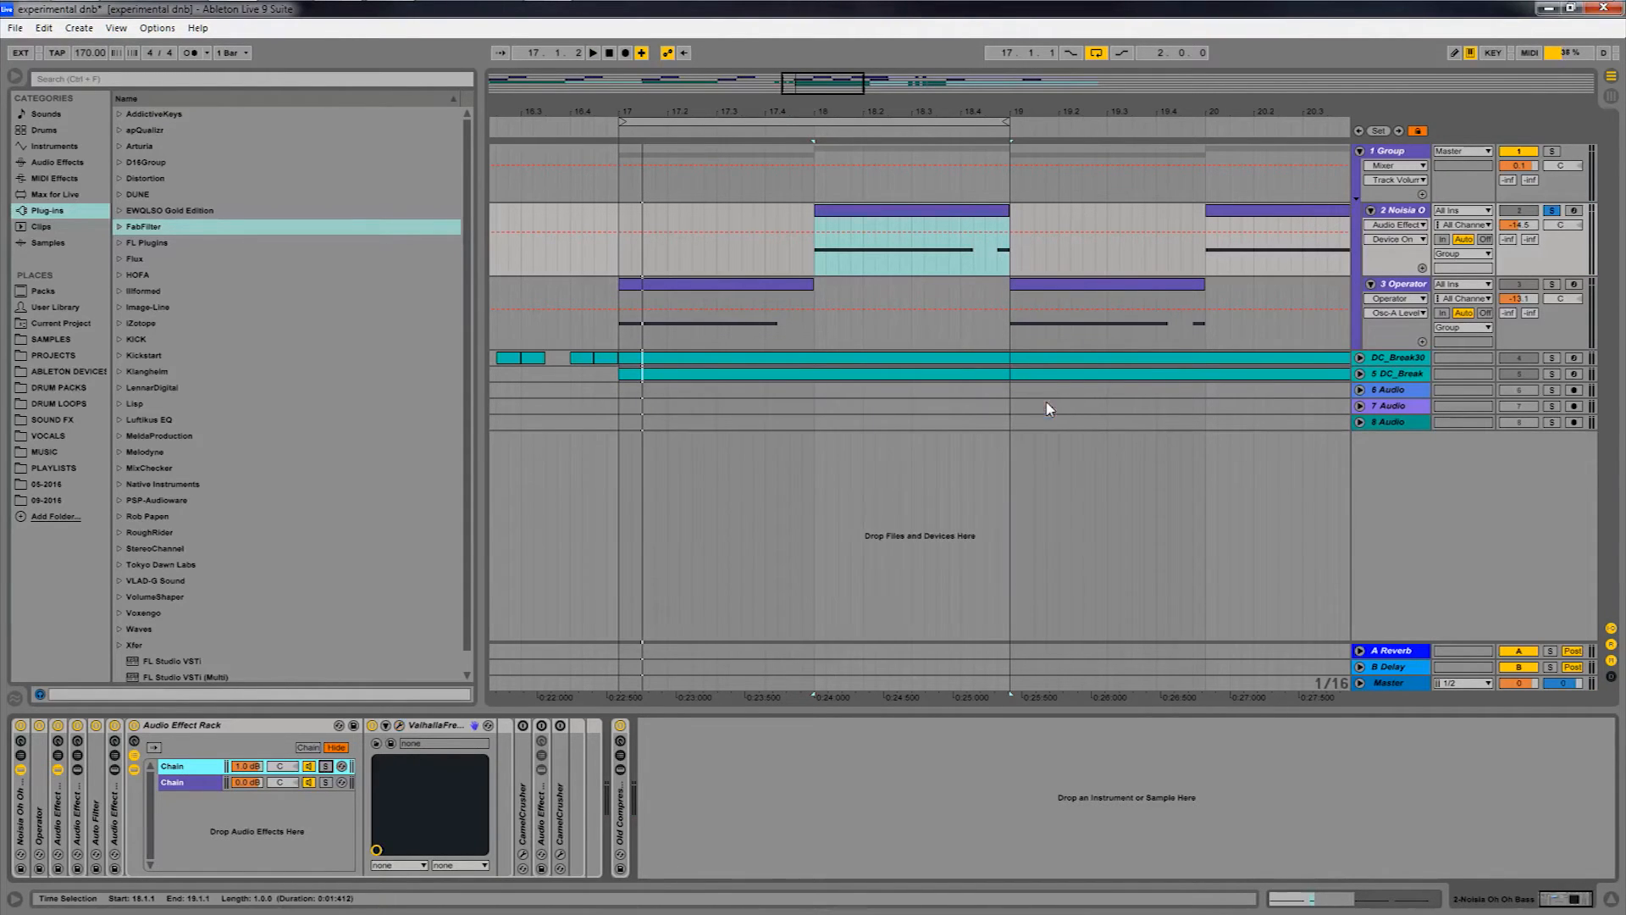
Fold the ValhallaFreqEcho rack, turn on the CamelCrusher after it, and show its Annihilate patch settings.
{"action": "left_click", "coordinate": [204, 726]}
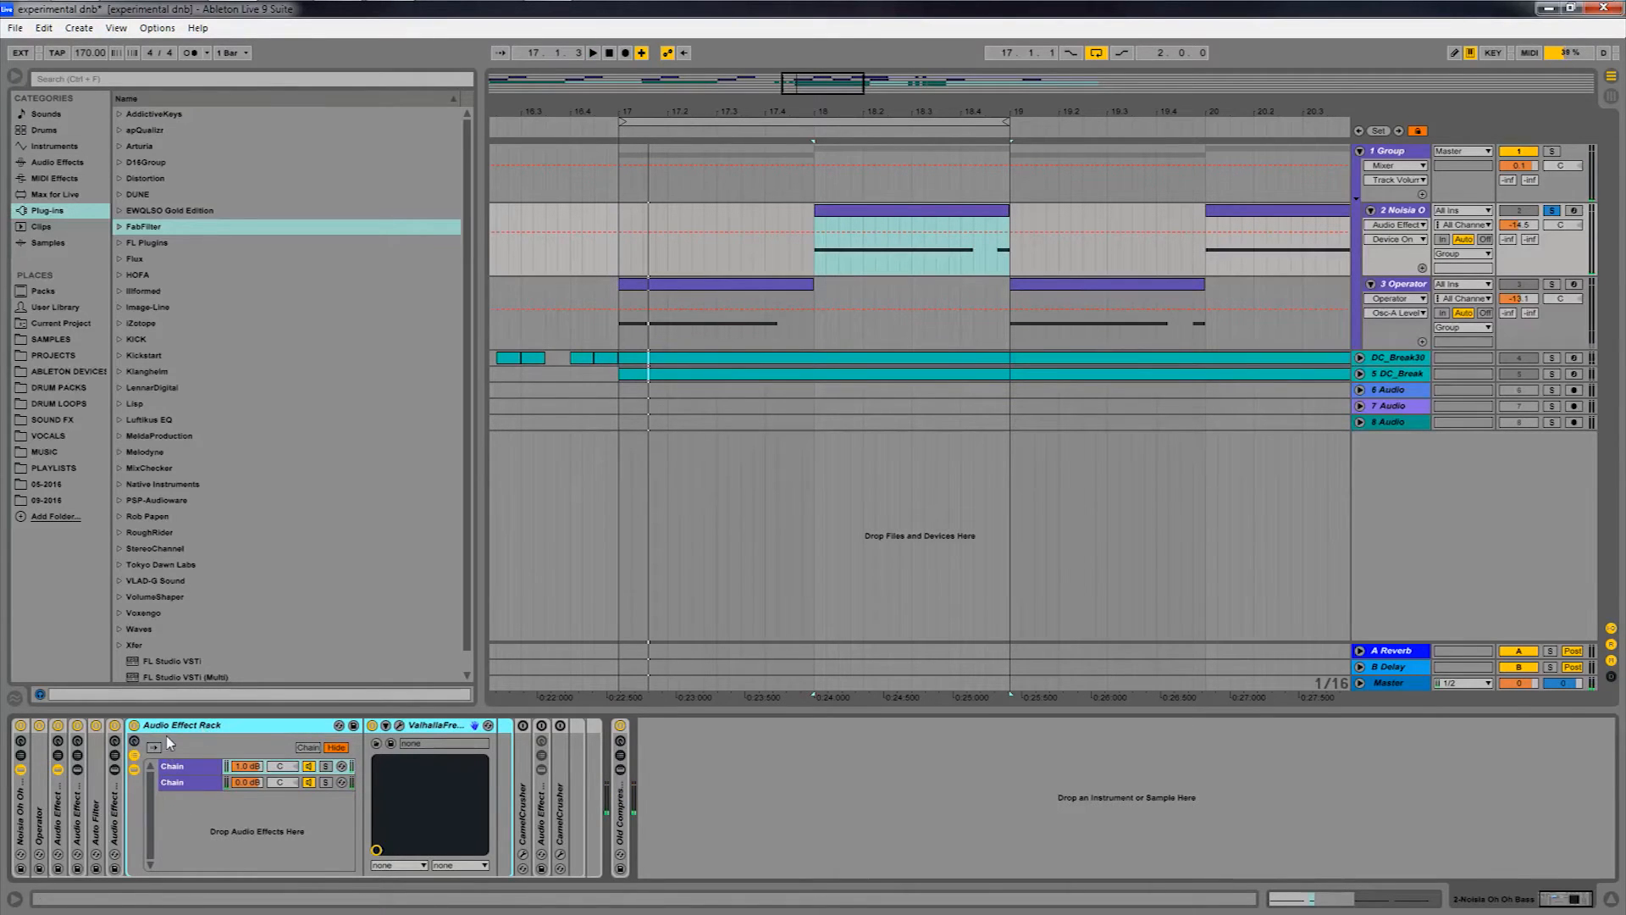
{"action": "double_click", "coordinate": [171, 726]}
{"action": "double_click", "coordinate": [153, 735]}
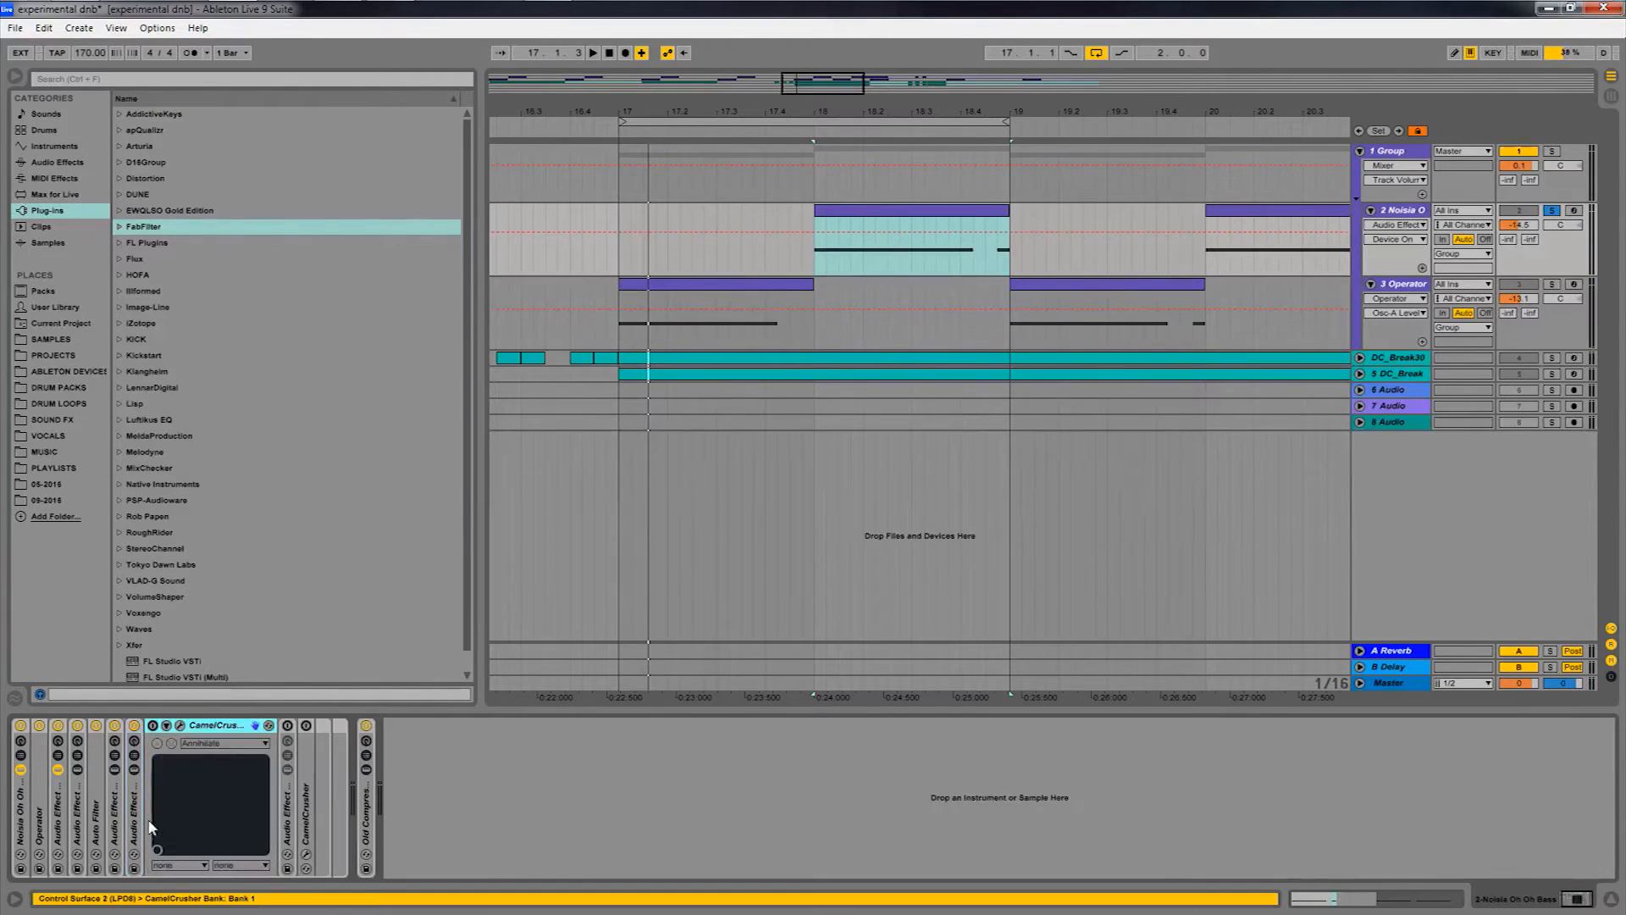
{"action": "left_click", "coordinate": [179, 726]}
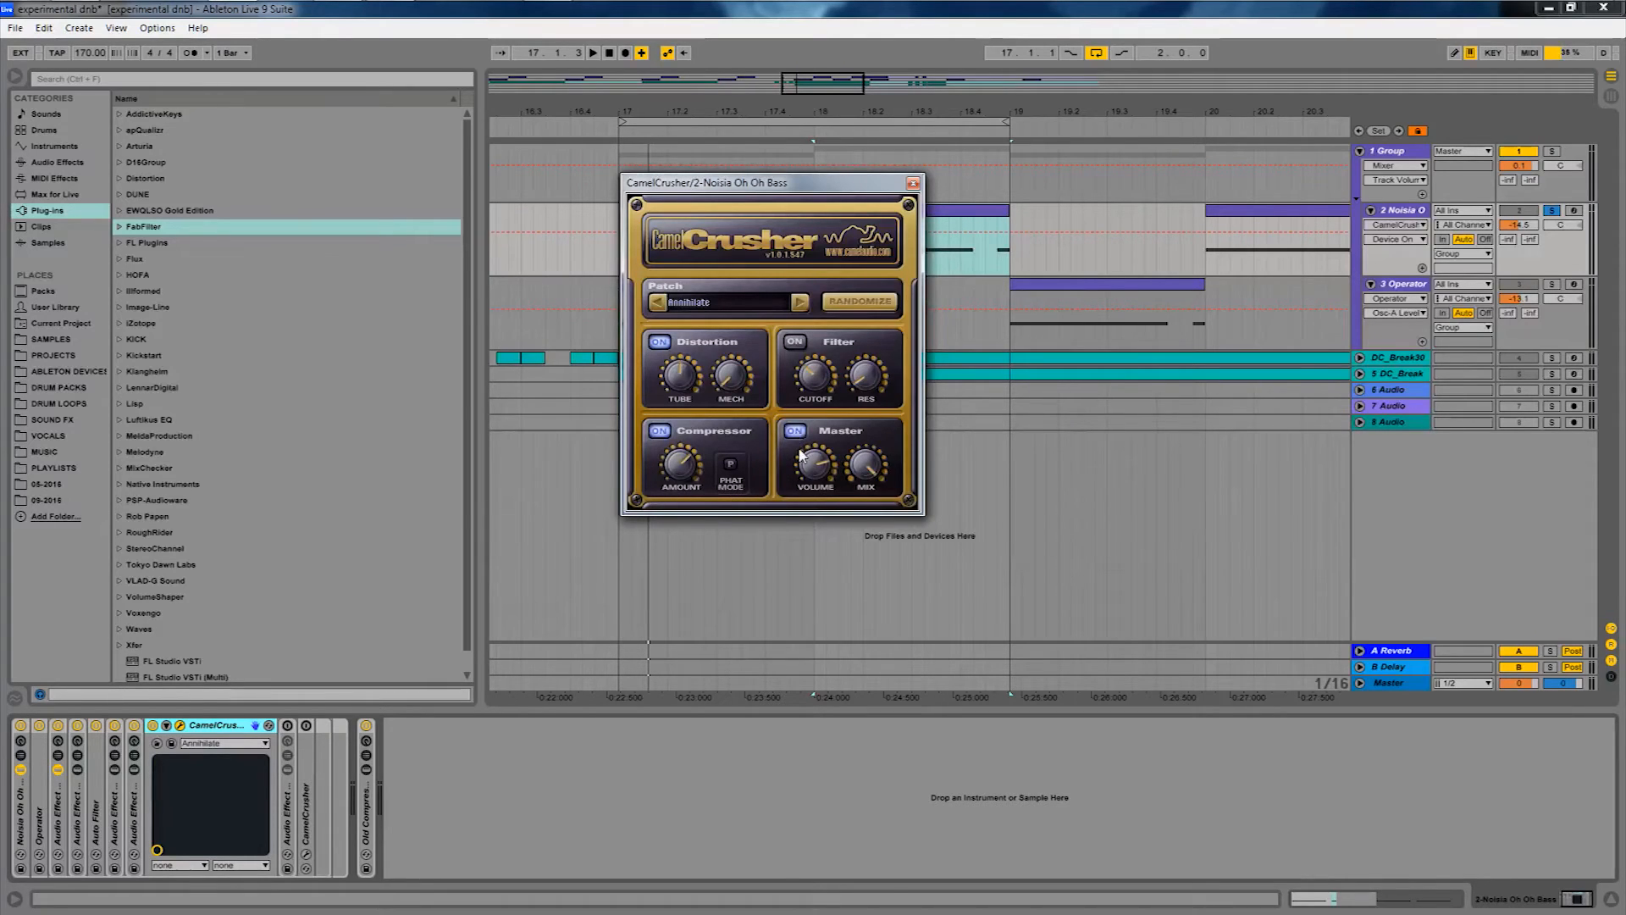
{"action": "left_click", "coordinate": [913, 183]}
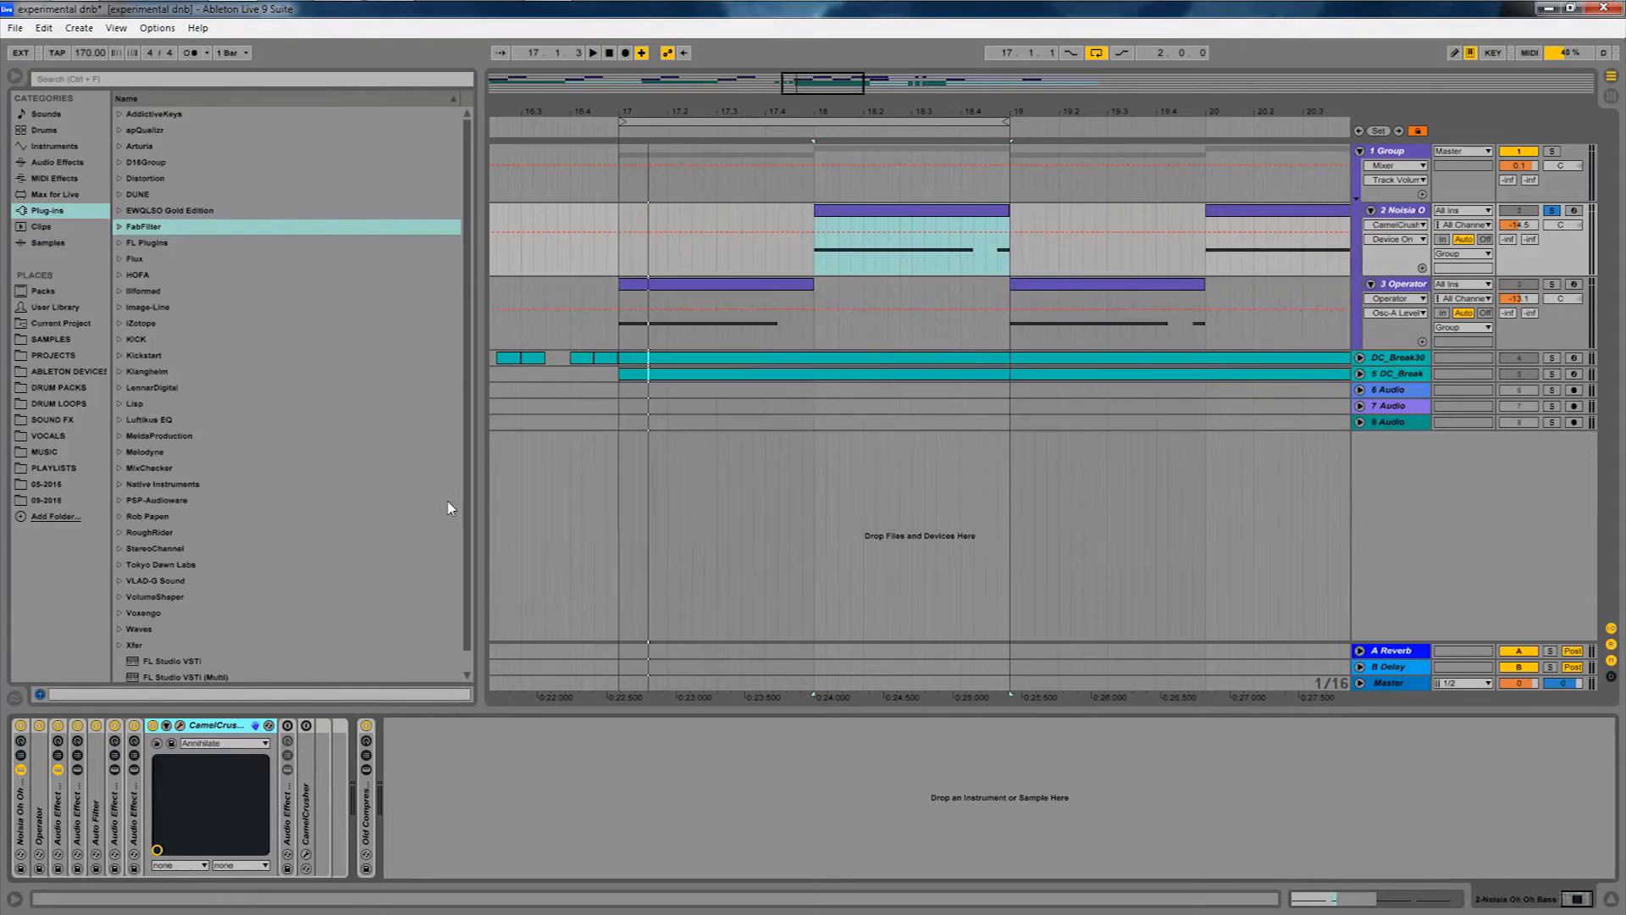
{"action": "double_click", "coordinate": [216, 727]}
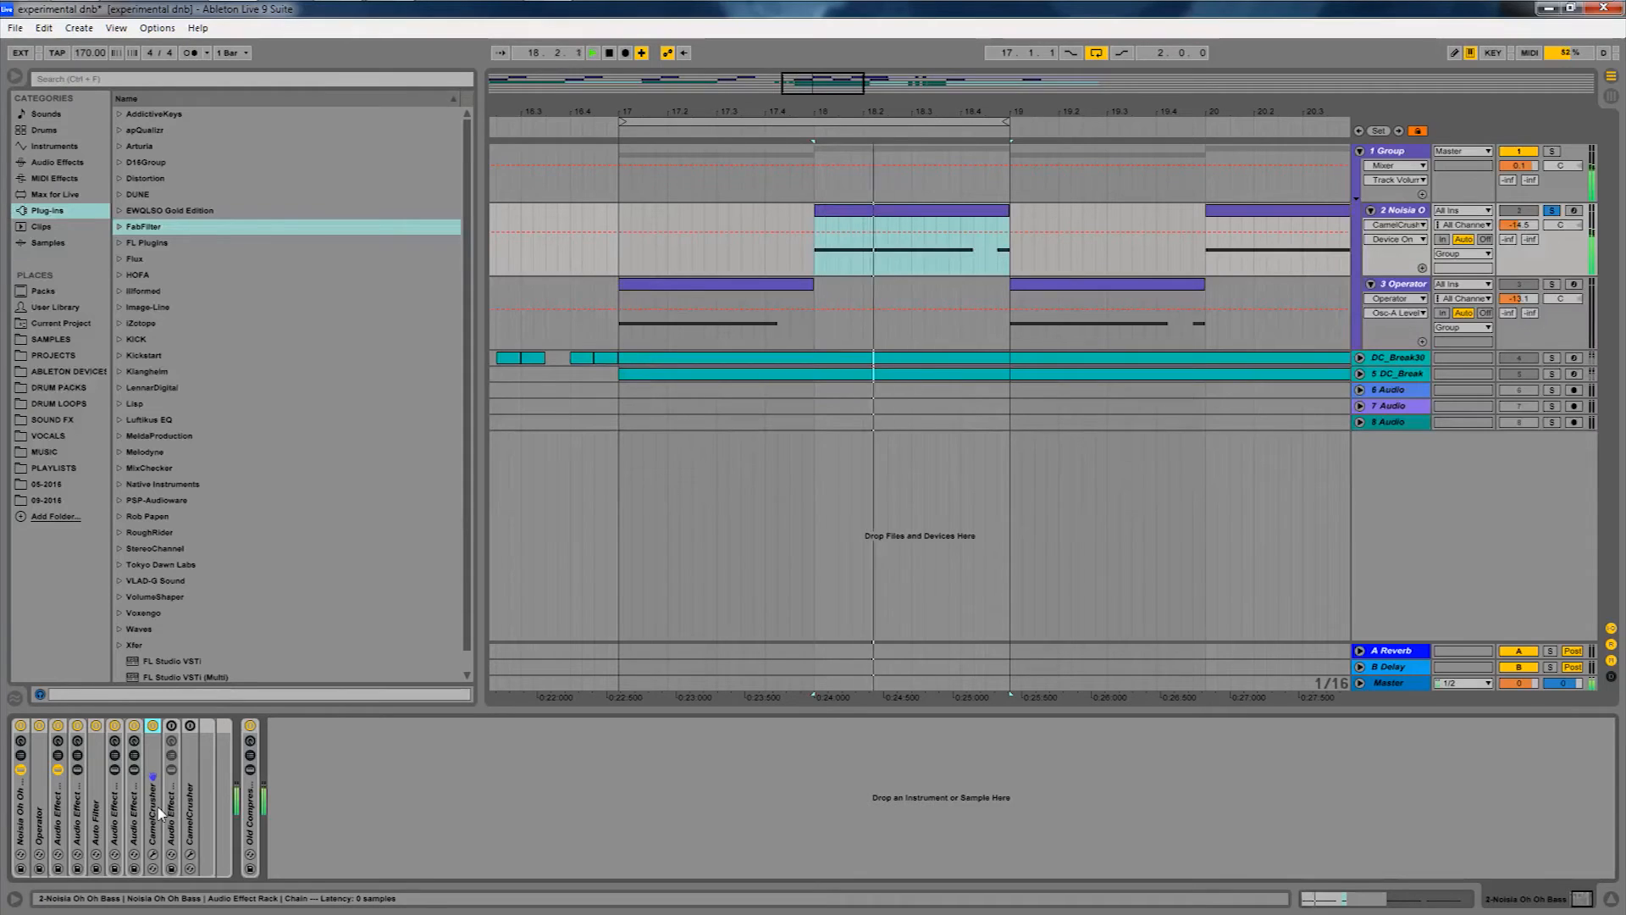
Turn on the Audio Effect Rack after CamelCrusher, showing the first chain's HeadCrusher settings and the second chain's FabFilter and CamelCrusher plug-ins.
{"action": "left_click", "coordinate": [173, 836]}
{"action": "double_click", "coordinate": [173, 837]}
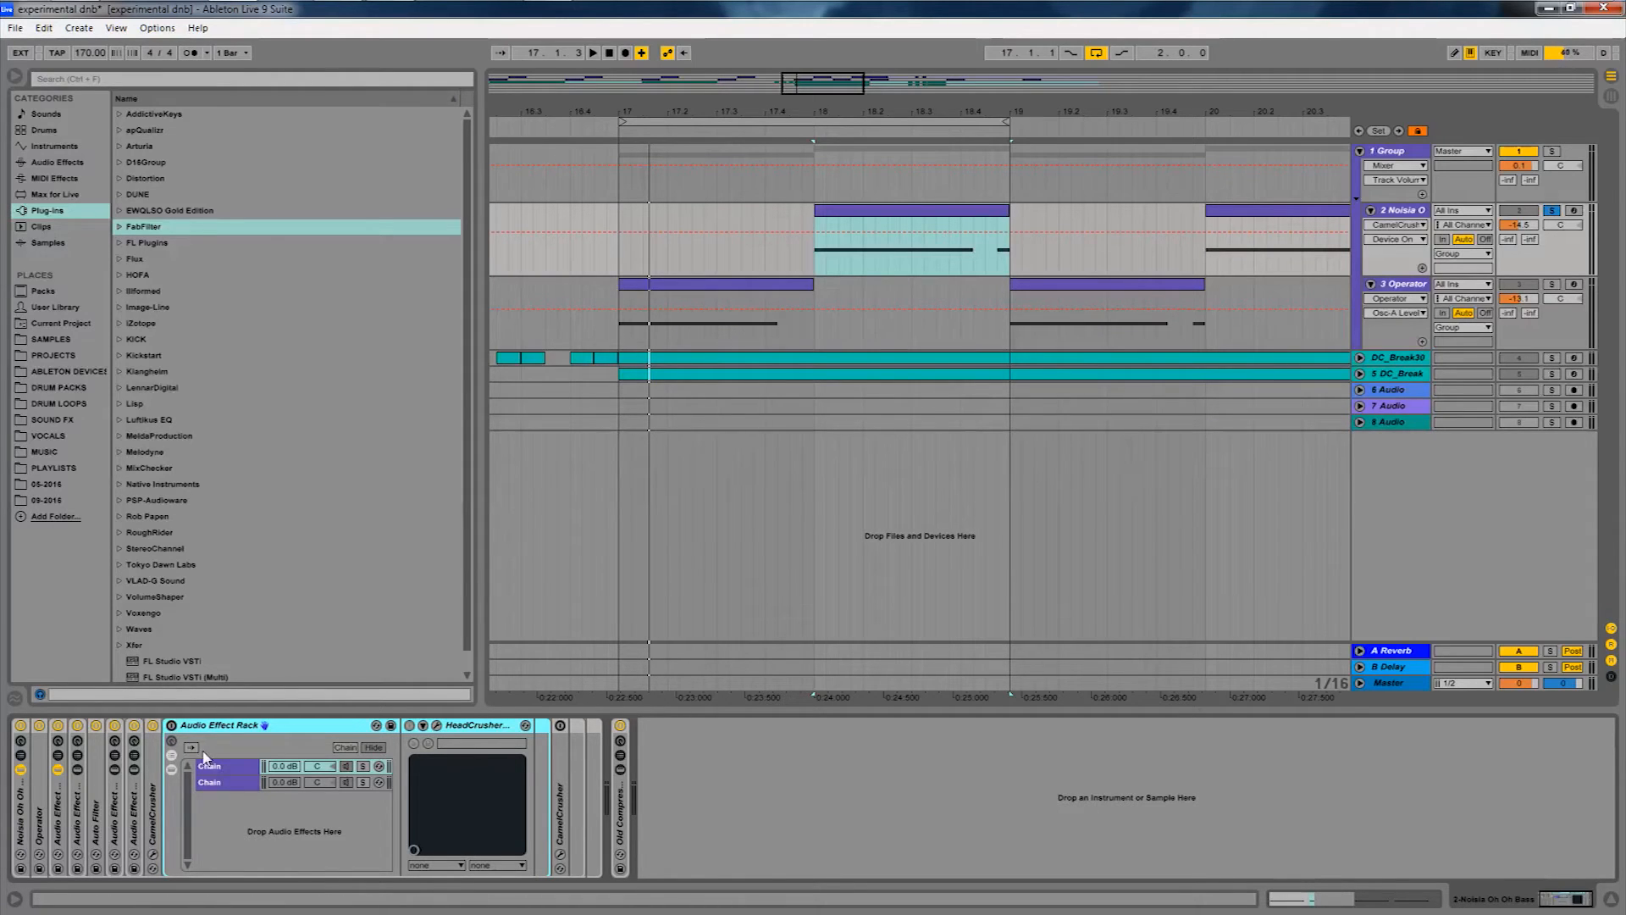
{"action": "left_click", "coordinate": [227, 769]}
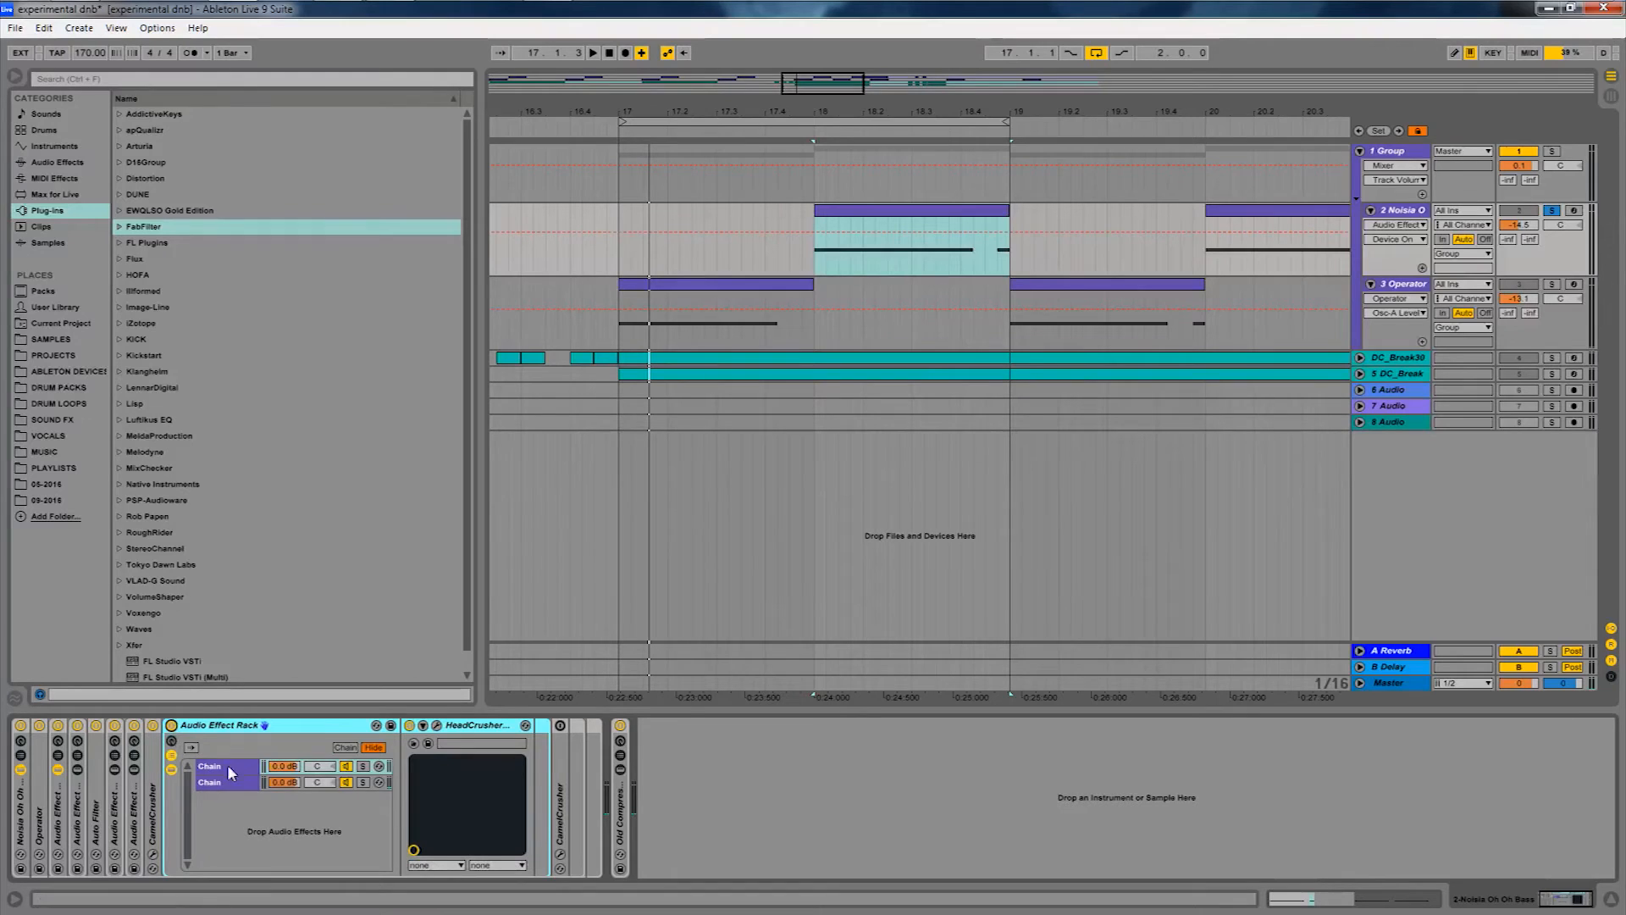
{"action": "left_click", "coordinate": [227, 769]}
{"action": "left_click", "coordinate": [438, 725]}
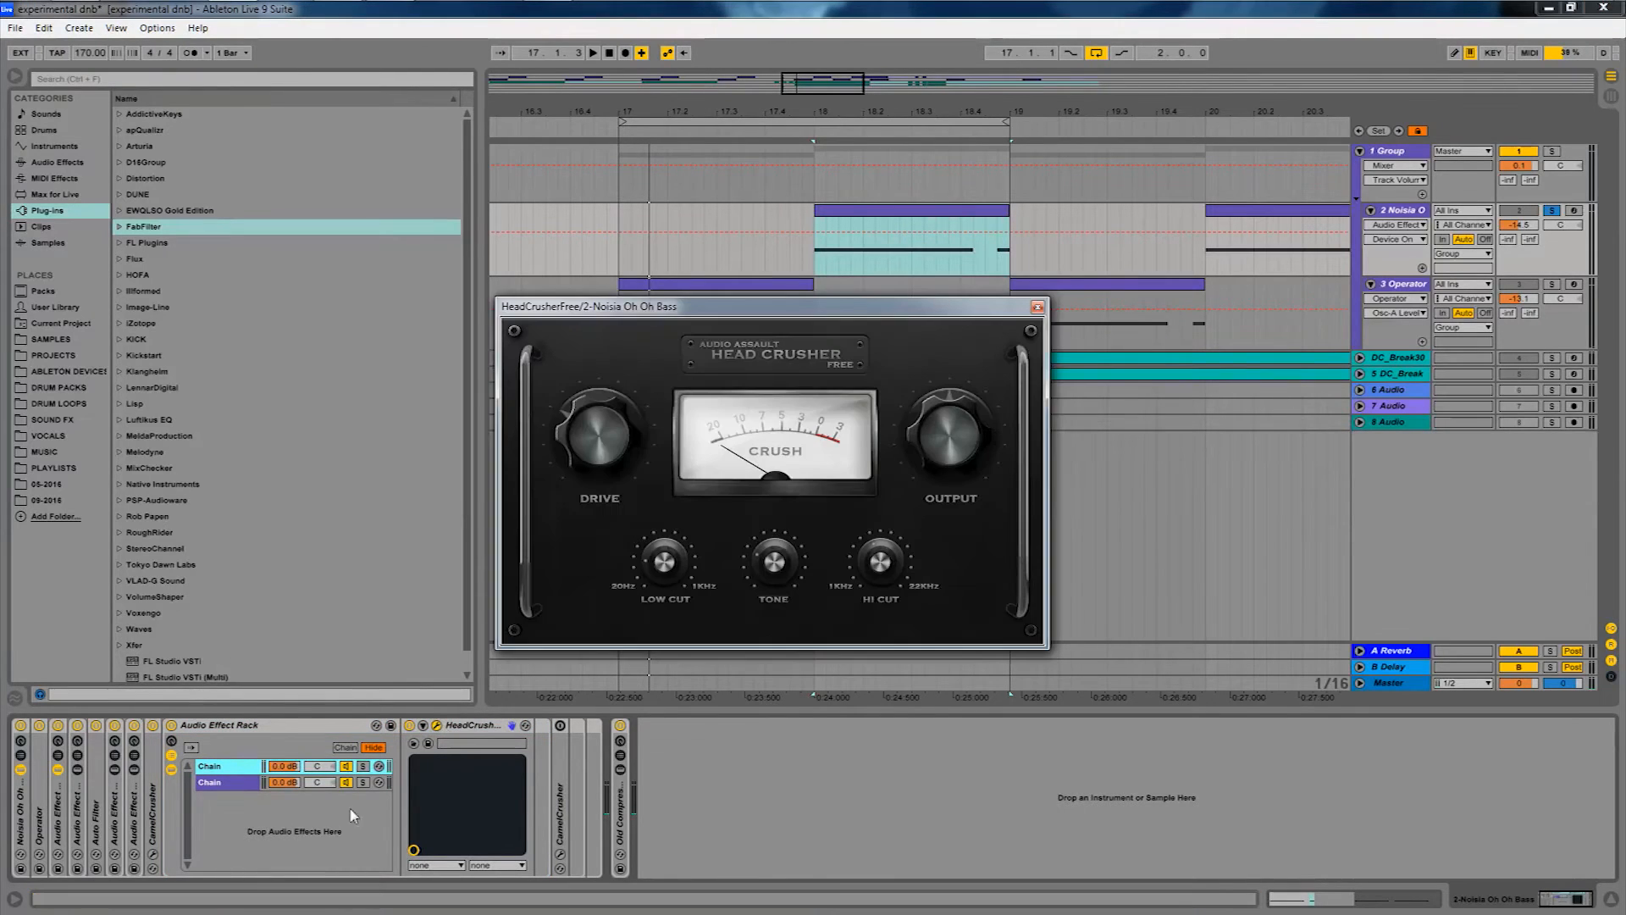
{"action": "left_click", "coordinate": [222, 783]}
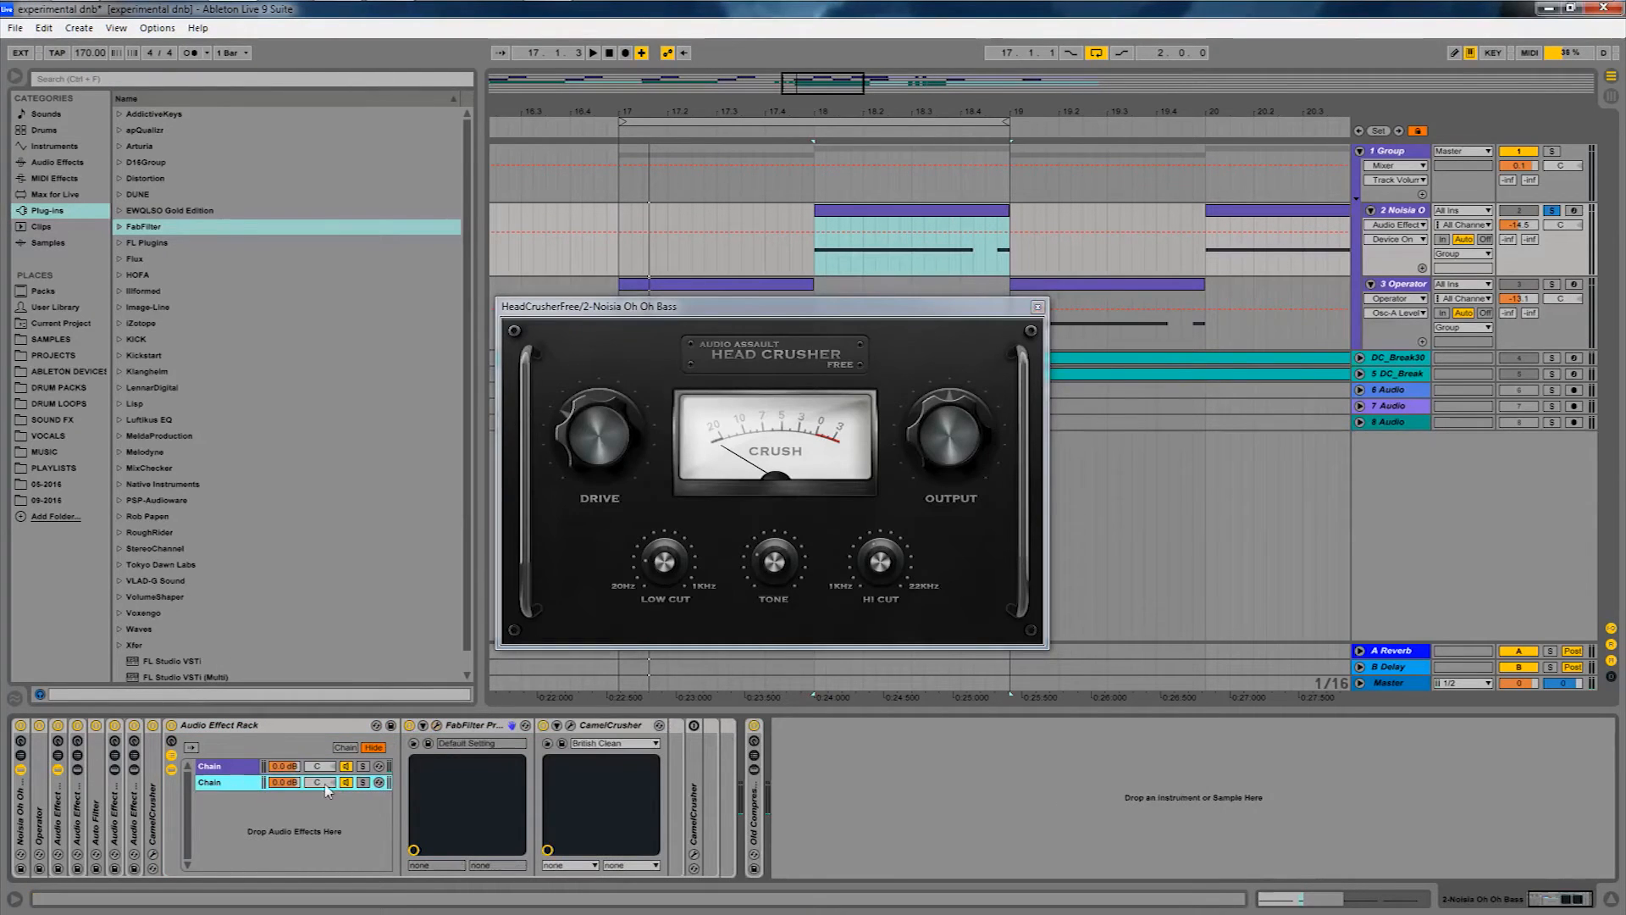
Compare the rack's two chains, solo the second one, examine its CamelCrusher British Clean patch, and close the plug-in window.
{"action": "left_click", "coordinate": [206, 769]}
{"action": "left_click", "coordinate": [207, 784]}
{"action": "left_click", "coordinate": [365, 783]}
{"action": "left_click", "coordinate": [439, 728]}
{"action": "left_click", "coordinate": [438, 726]}
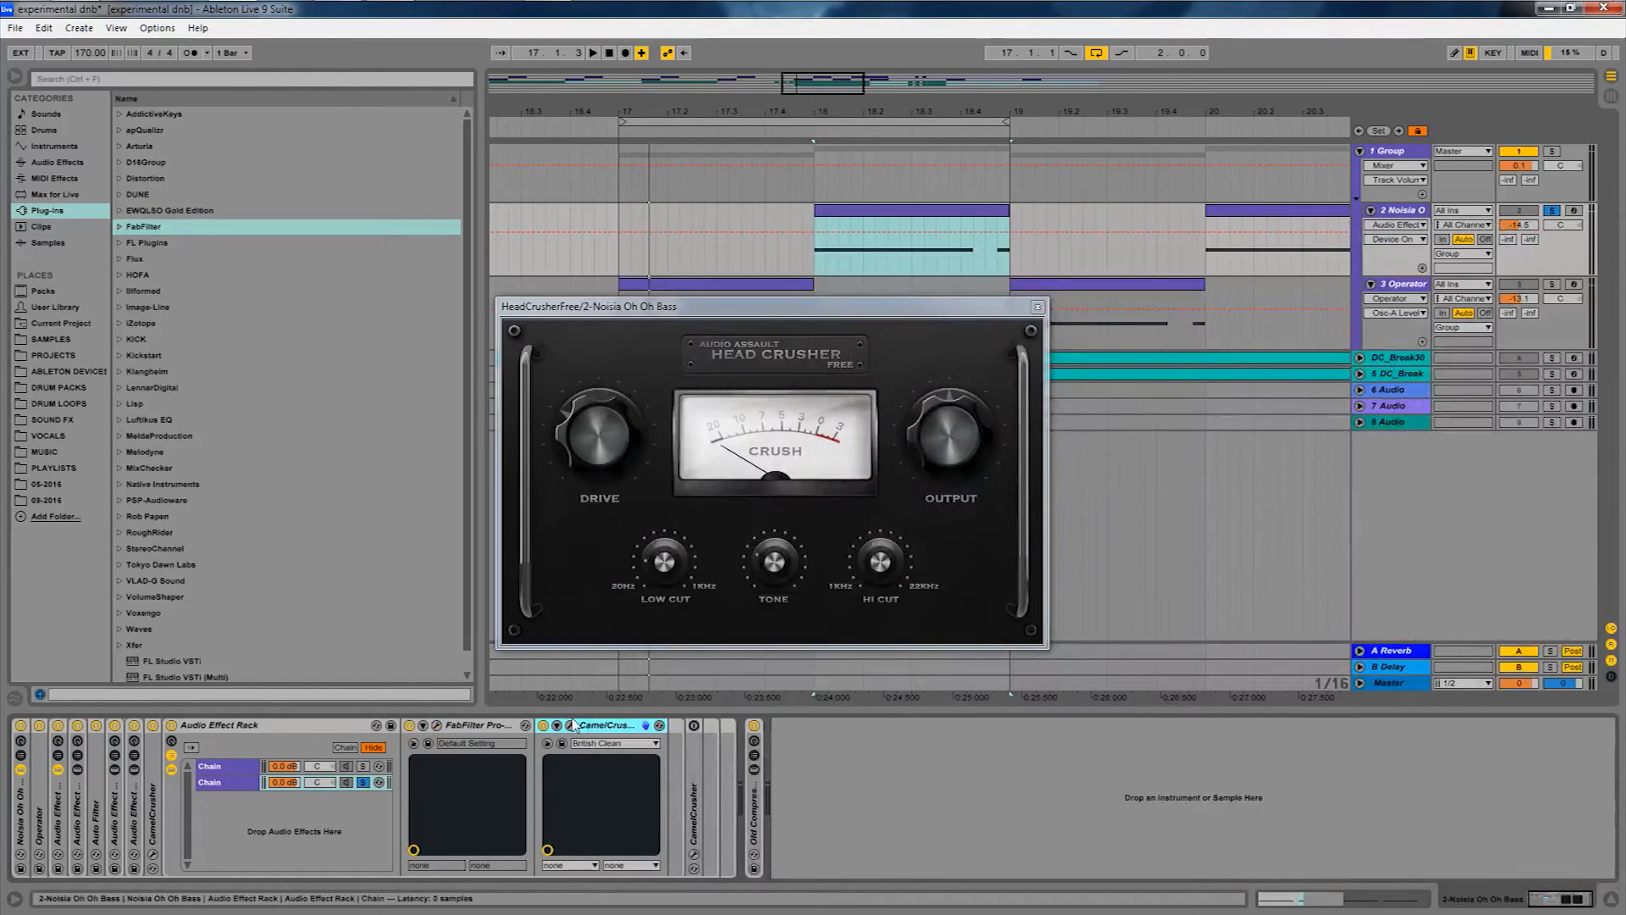
{"action": "left_click", "coordinate": [571, 725]}
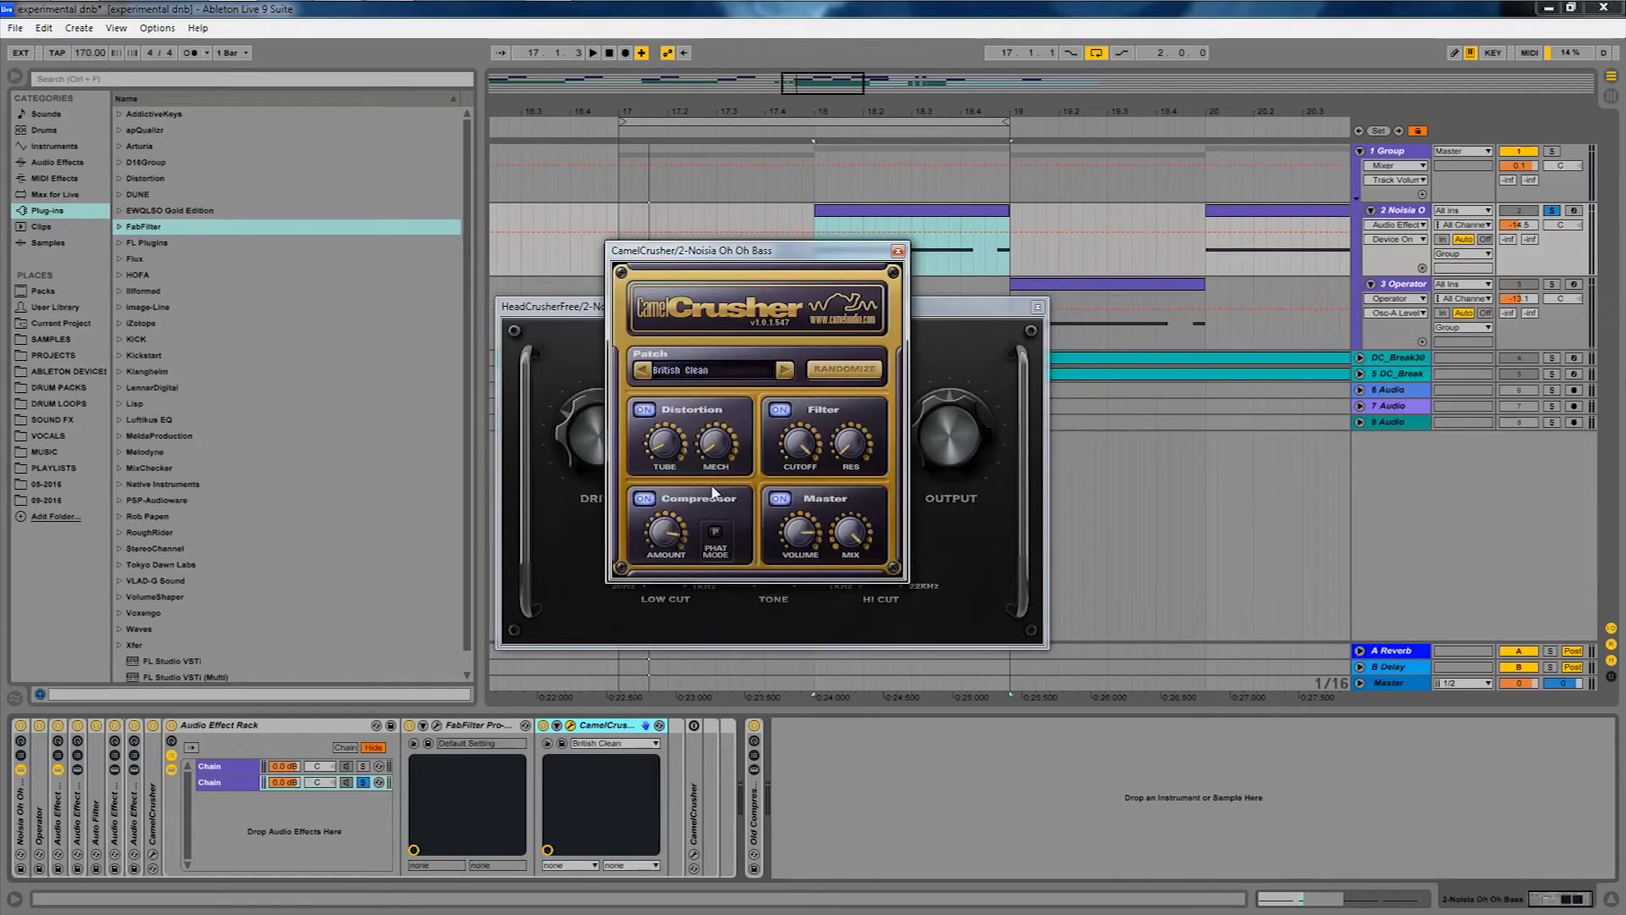
{"action": "left_click", "coordinate": [897, 252]}
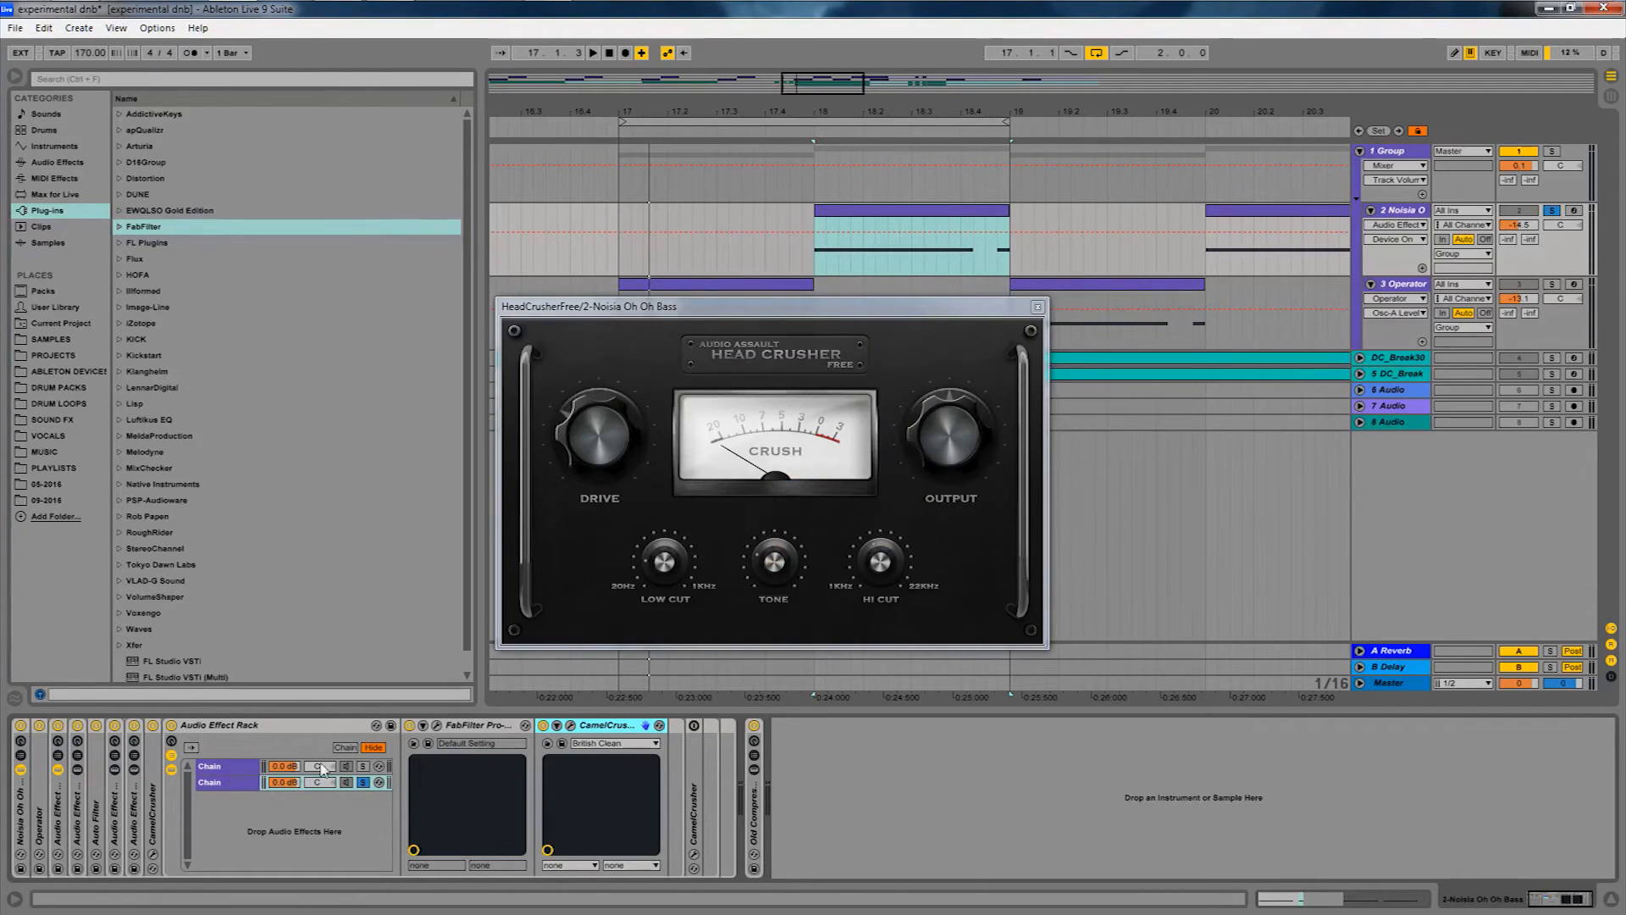
Audition the HeadCrusher chain and the FabFilter and CamelCrusher chain in solo, clearing the solo after playback.
{"action": "left_click", "coordinate": [363, 766]}
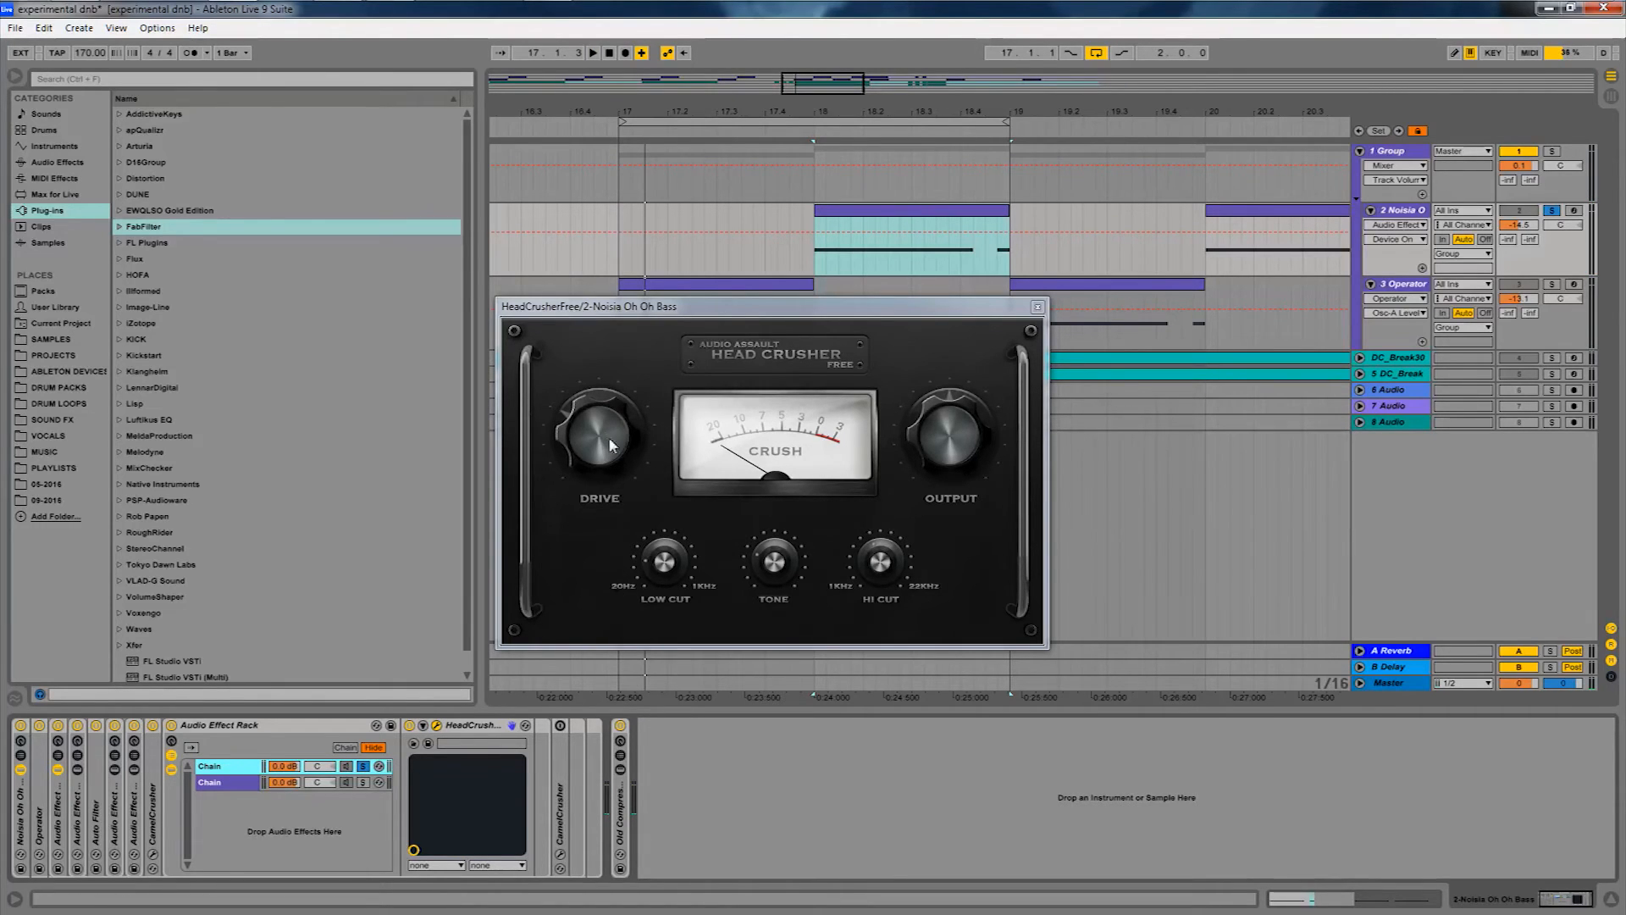
{"action": "left_click", "coordinate": [361, 781]}
{"action": "key", "text": "space"}
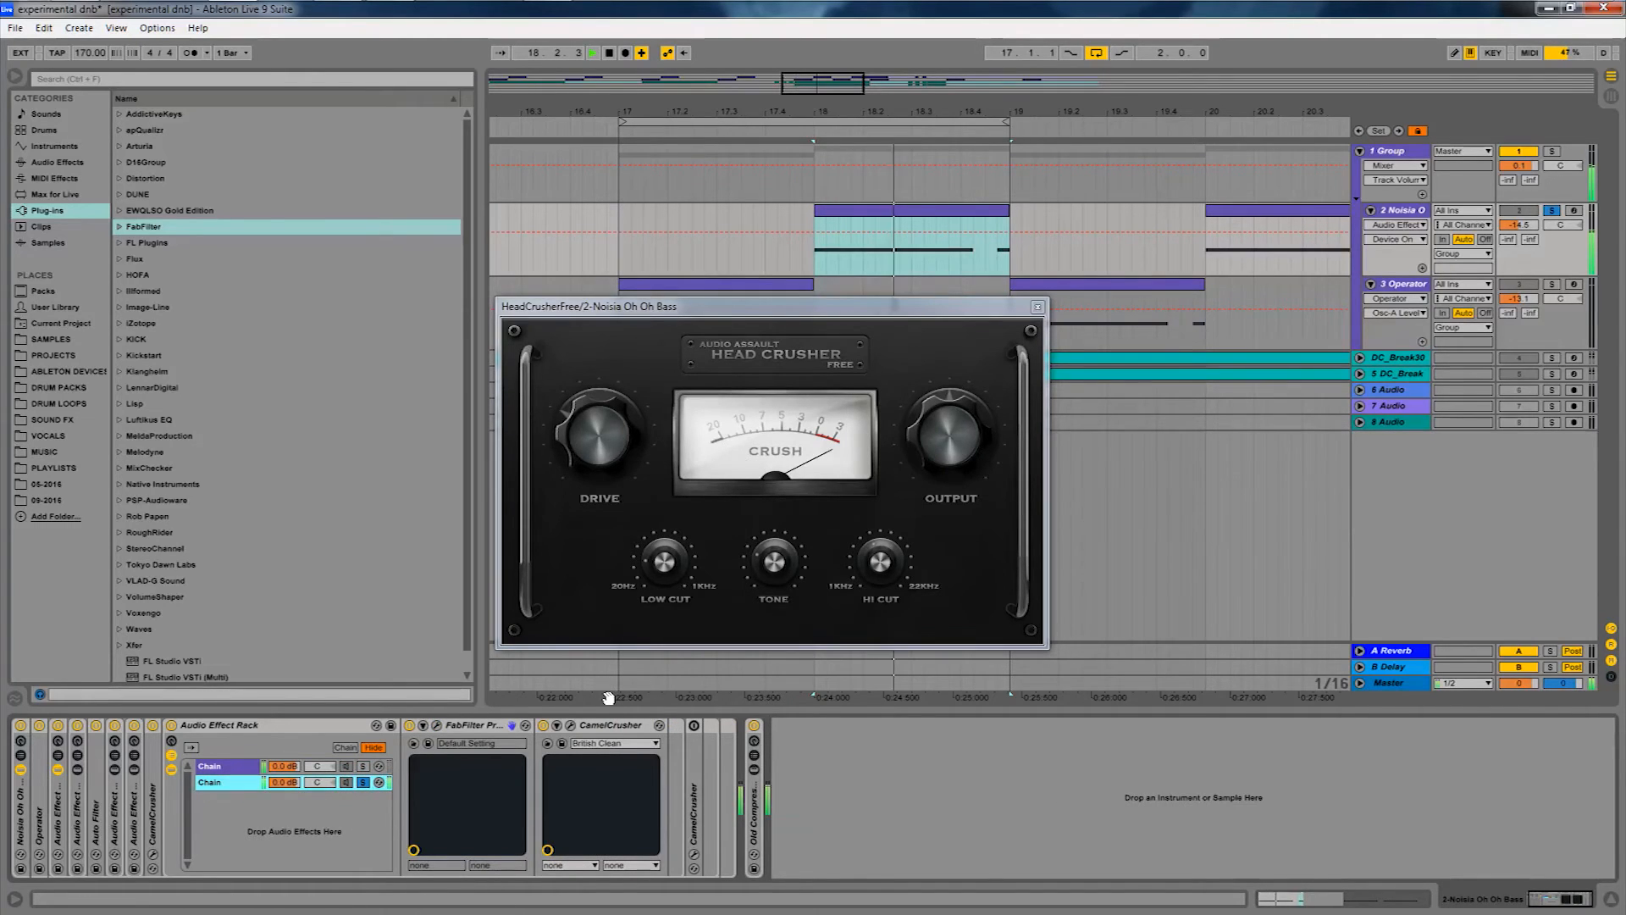
{"action": "key", "text": "space"}
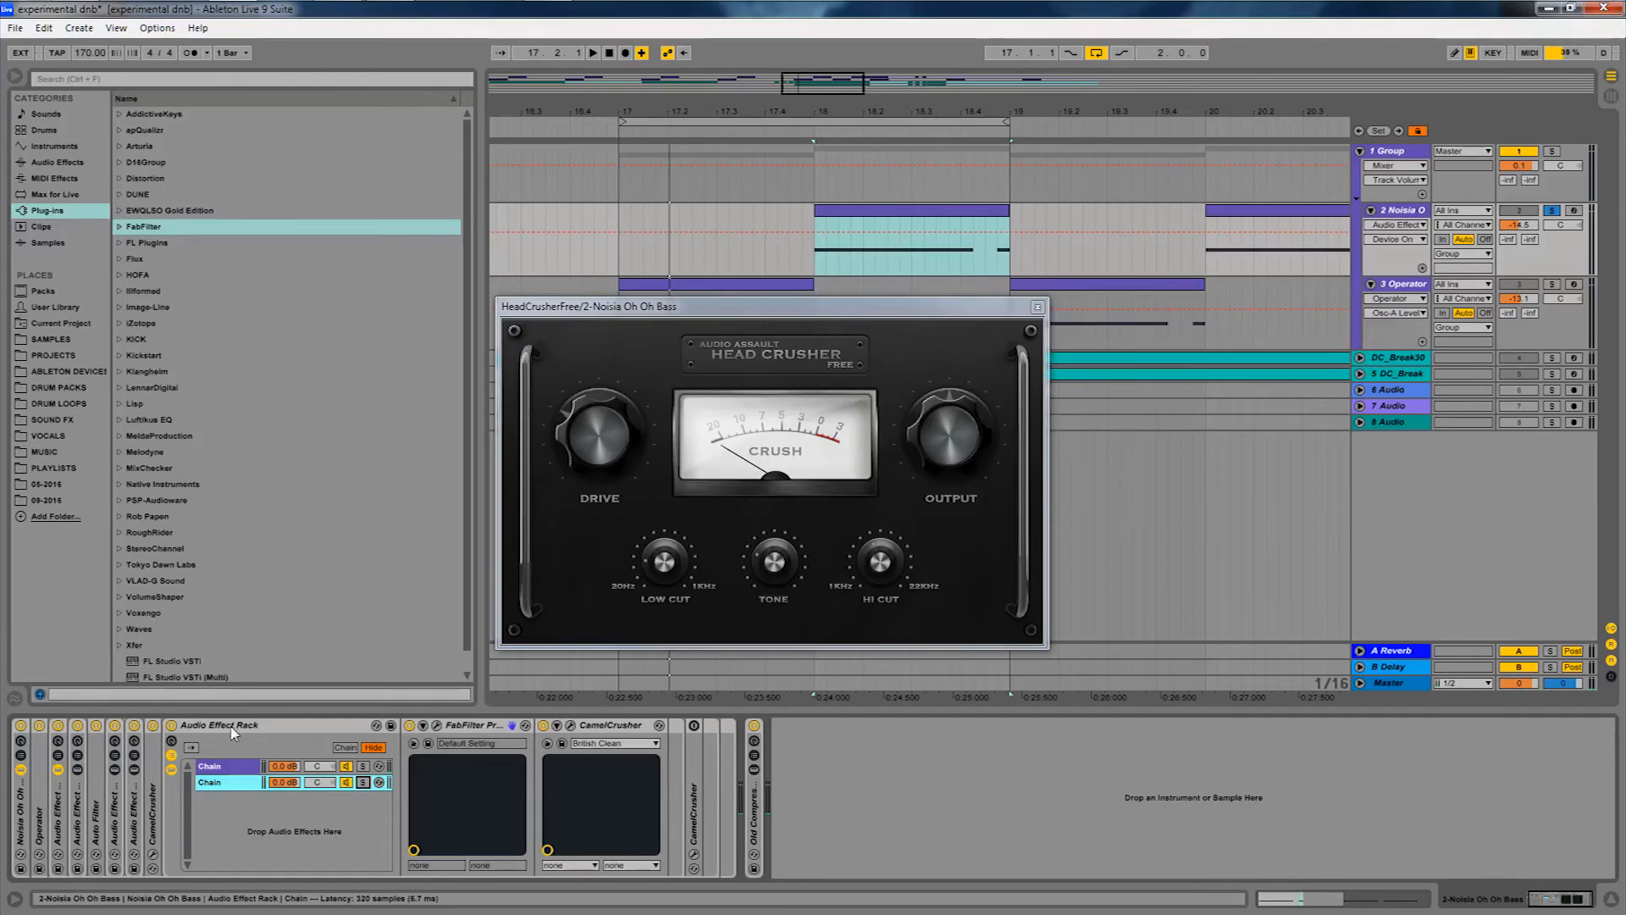
Fold the rack and close HeadCrusher, turn on the CamelCrusher after the rack, and examine its Annihilate patch settings.
{"action": "double_click", "coordinate": [233, 733]}
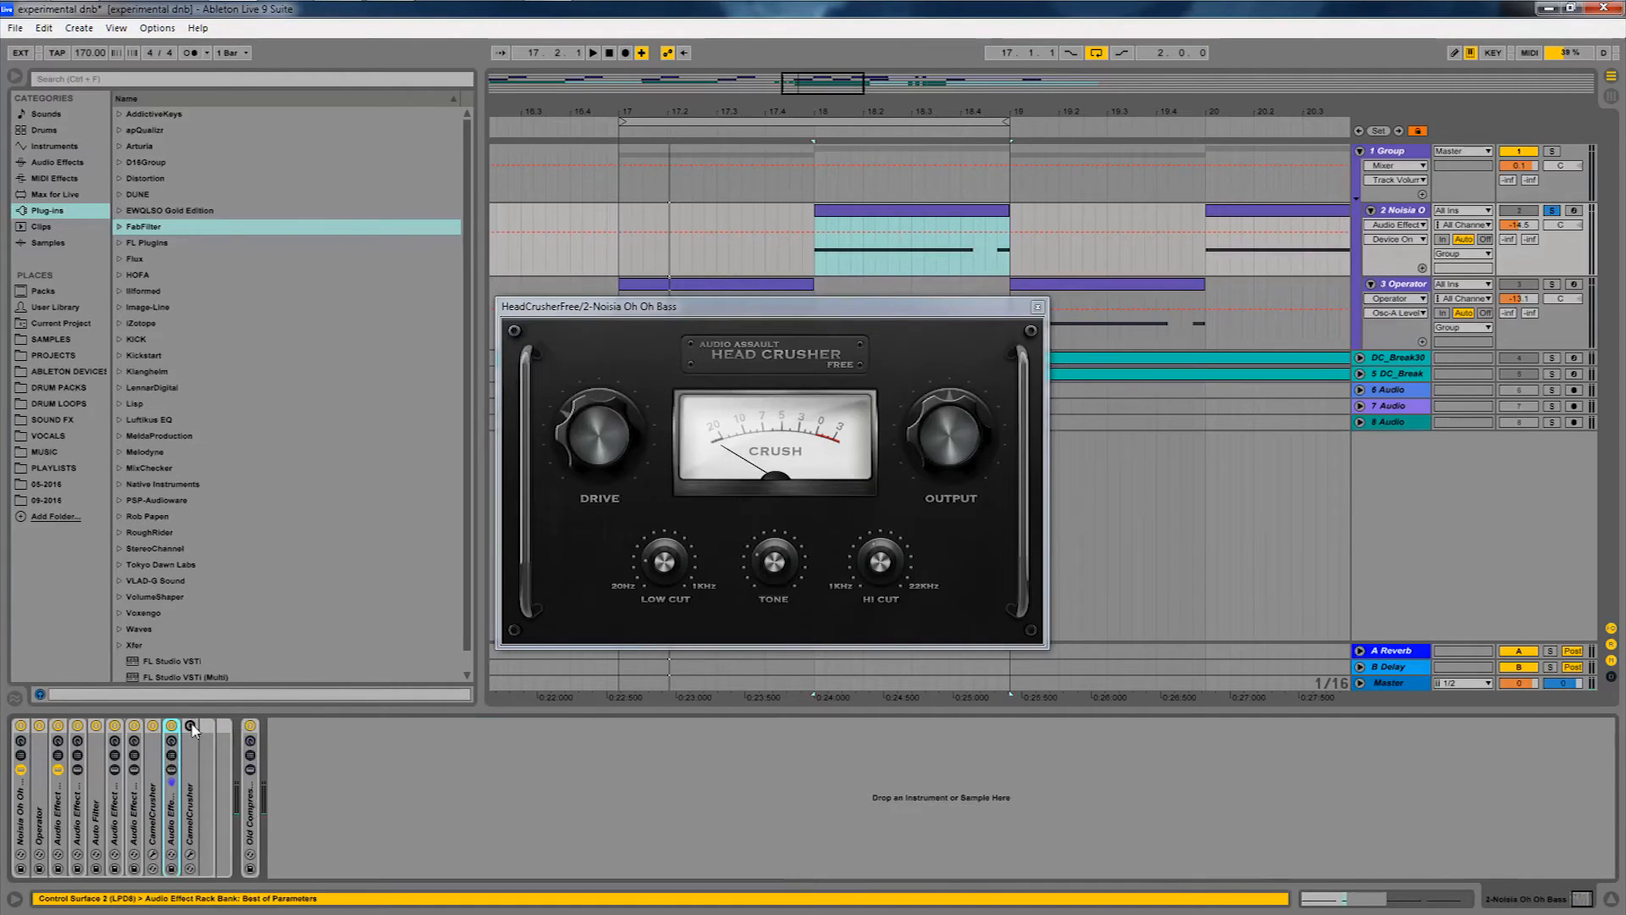
{"action": "left_click", "coordinate": [1037, 306]}
{"action": "double_click", "coordinate": [190, 796]}
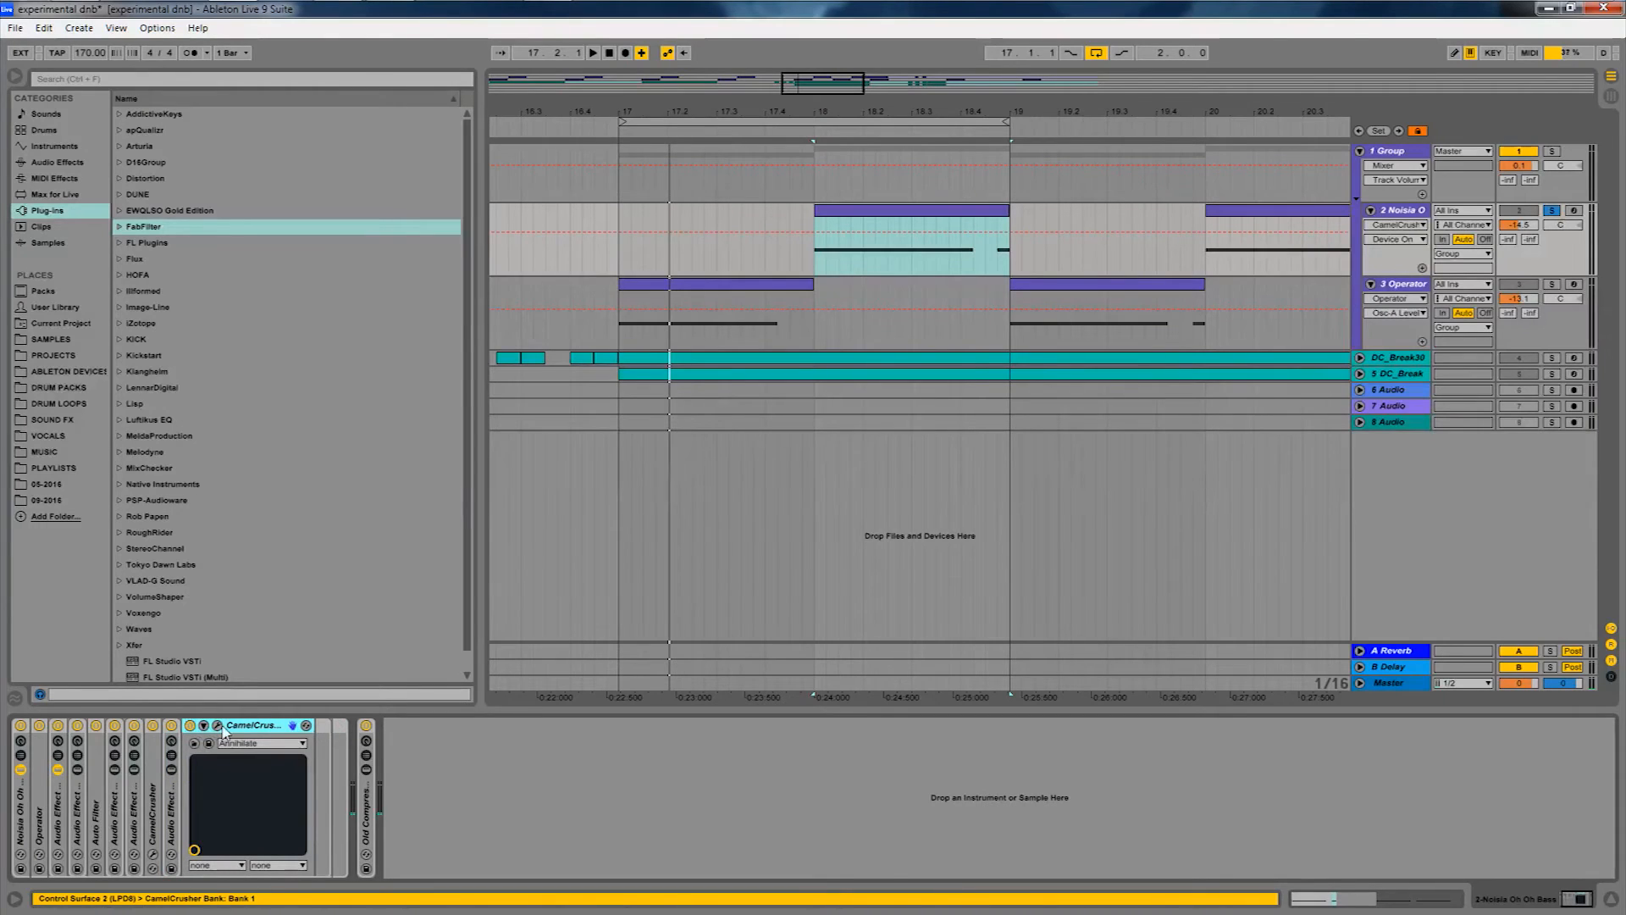
{"action": "left_click", "coordinate": [194, 743]}
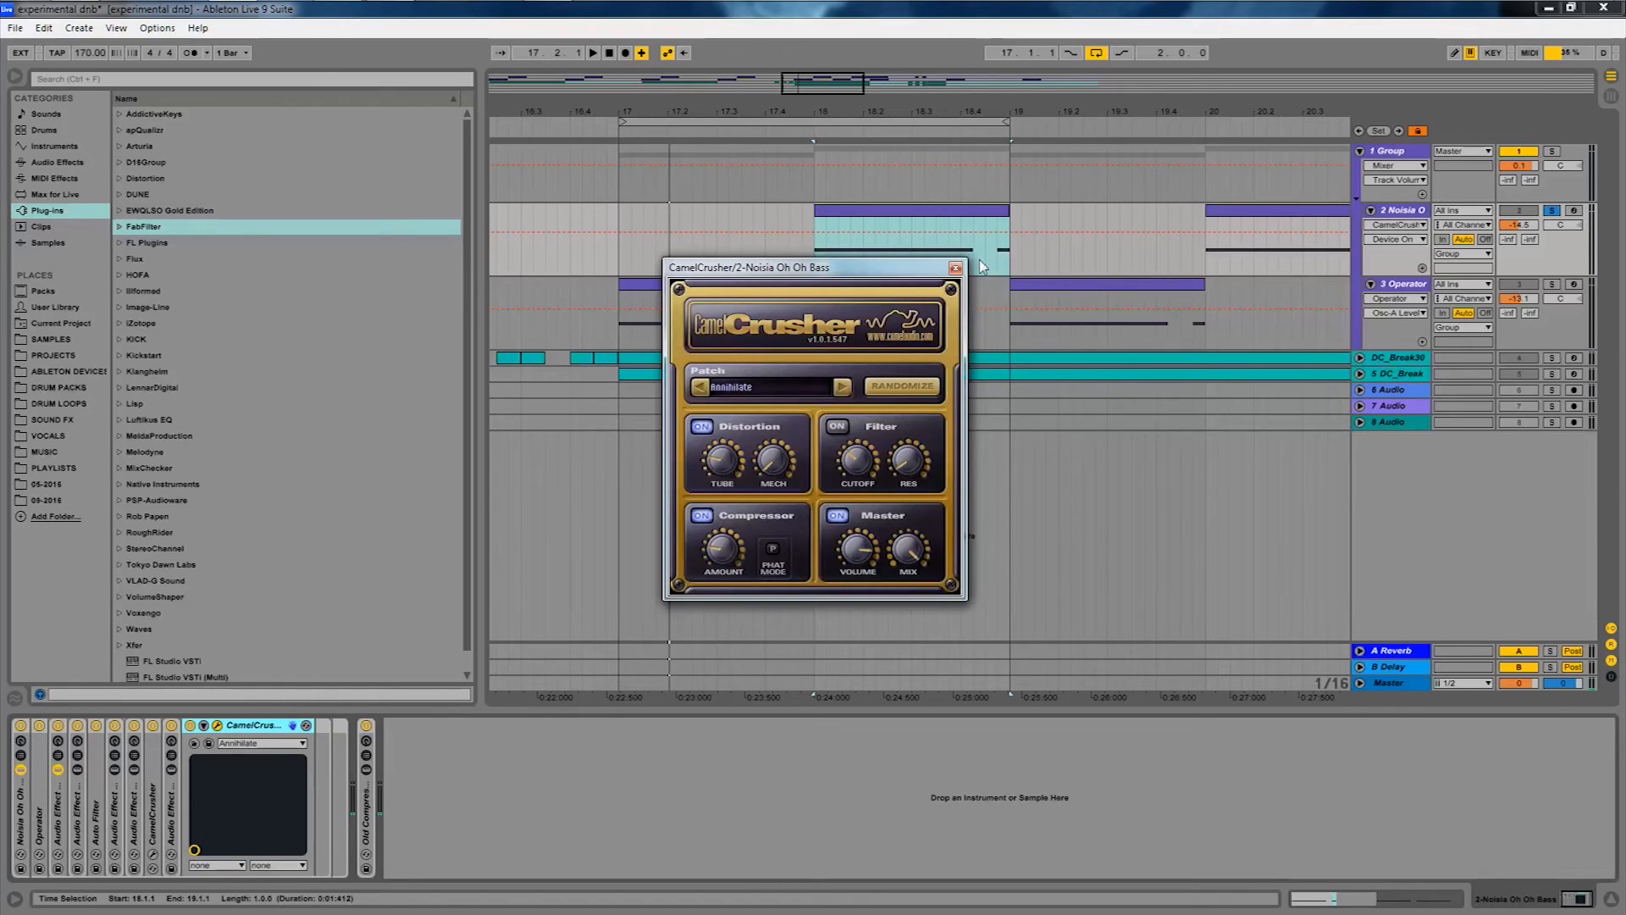
{"action": "left_click", "coordinate": [955, 268]}
Audition the Noisia bass clip with its full chain, and solo the Operator track and play its first clip.
{"action": "left_click", "coordinate": [876, 216]}
{"action": "key", "text": "space"}
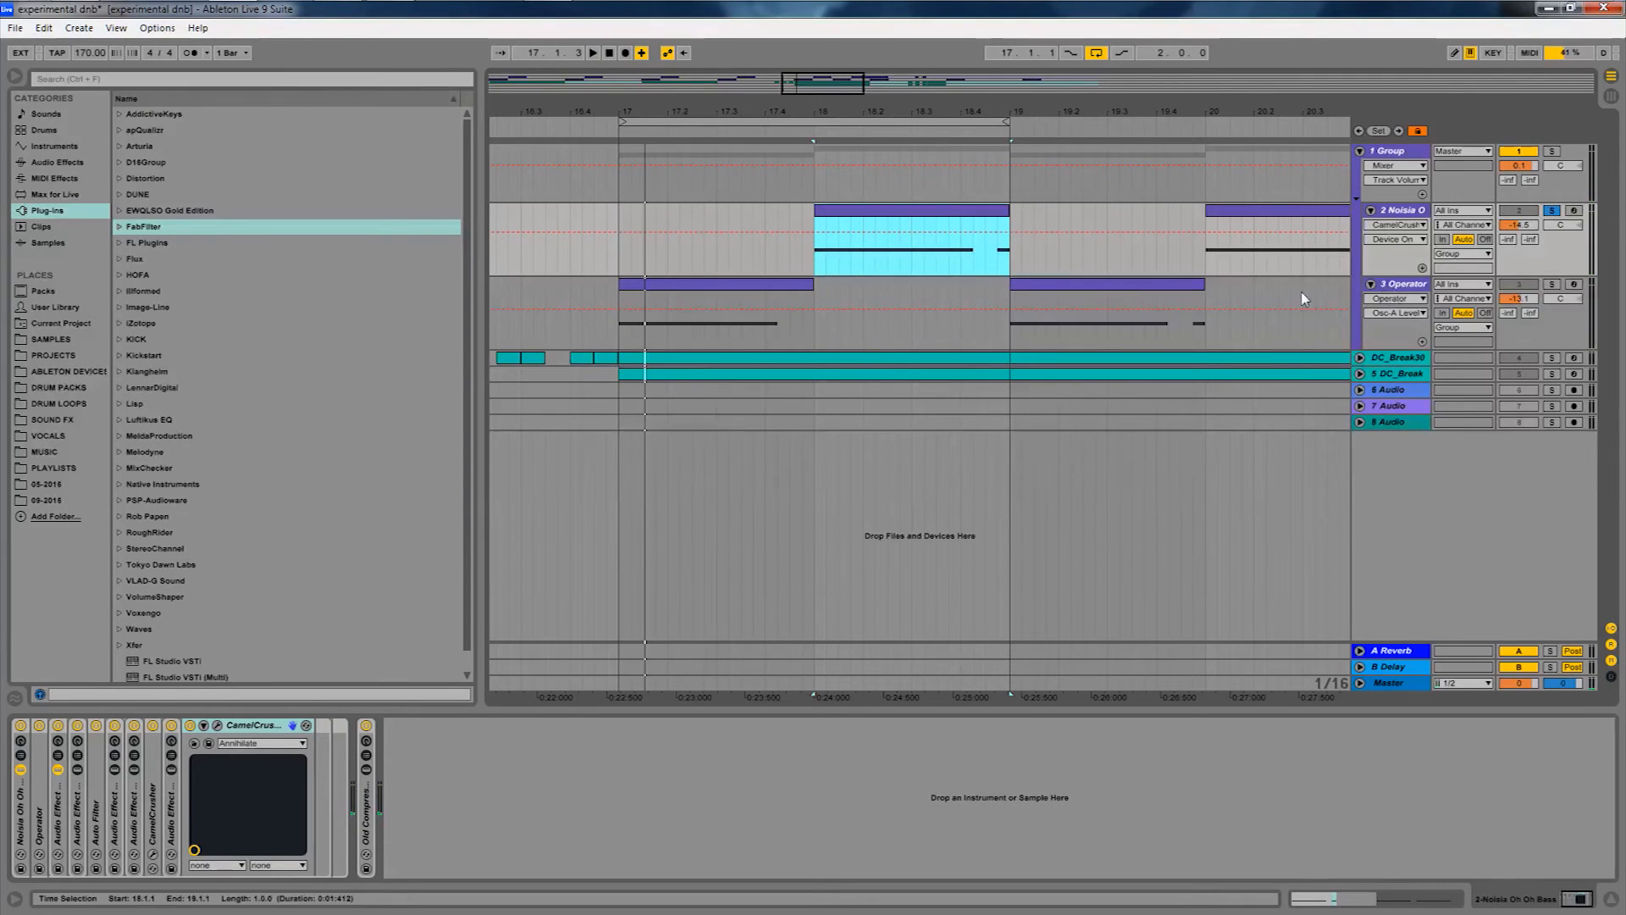
{"action": "left_click", "coordinate": [685, 287]}
{"action": "left_click", "coordinate": [1552, 286]}
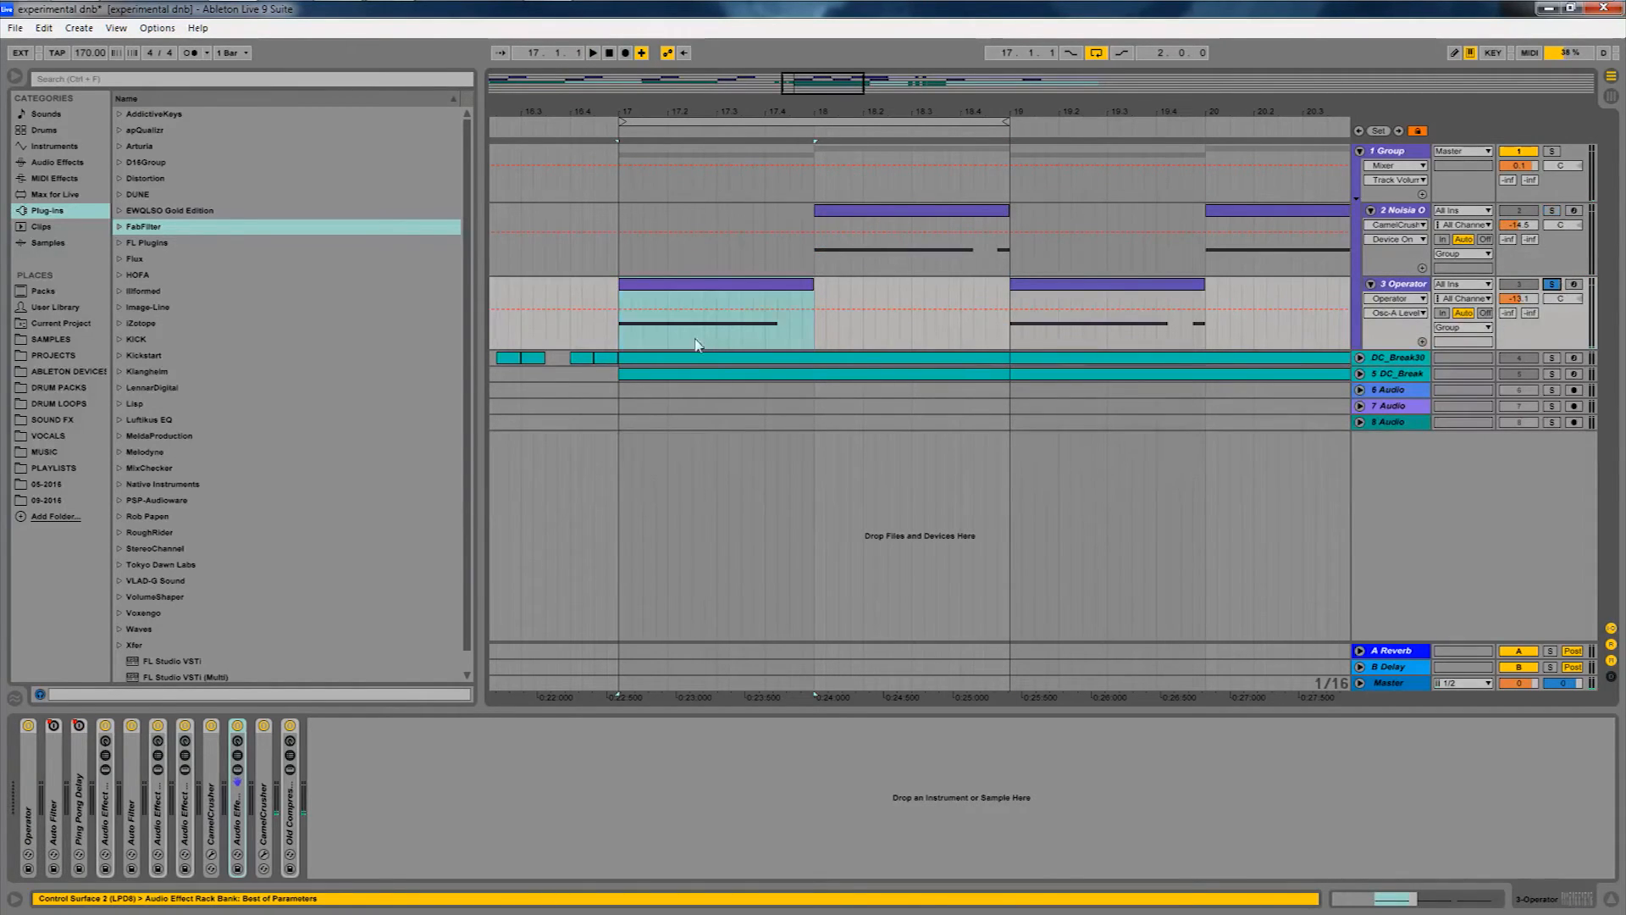
{"action": "left_click", "coordinate": [631, 307]}
{"action": "key", "text": "space"}
{"action": "key", "text": "space"}
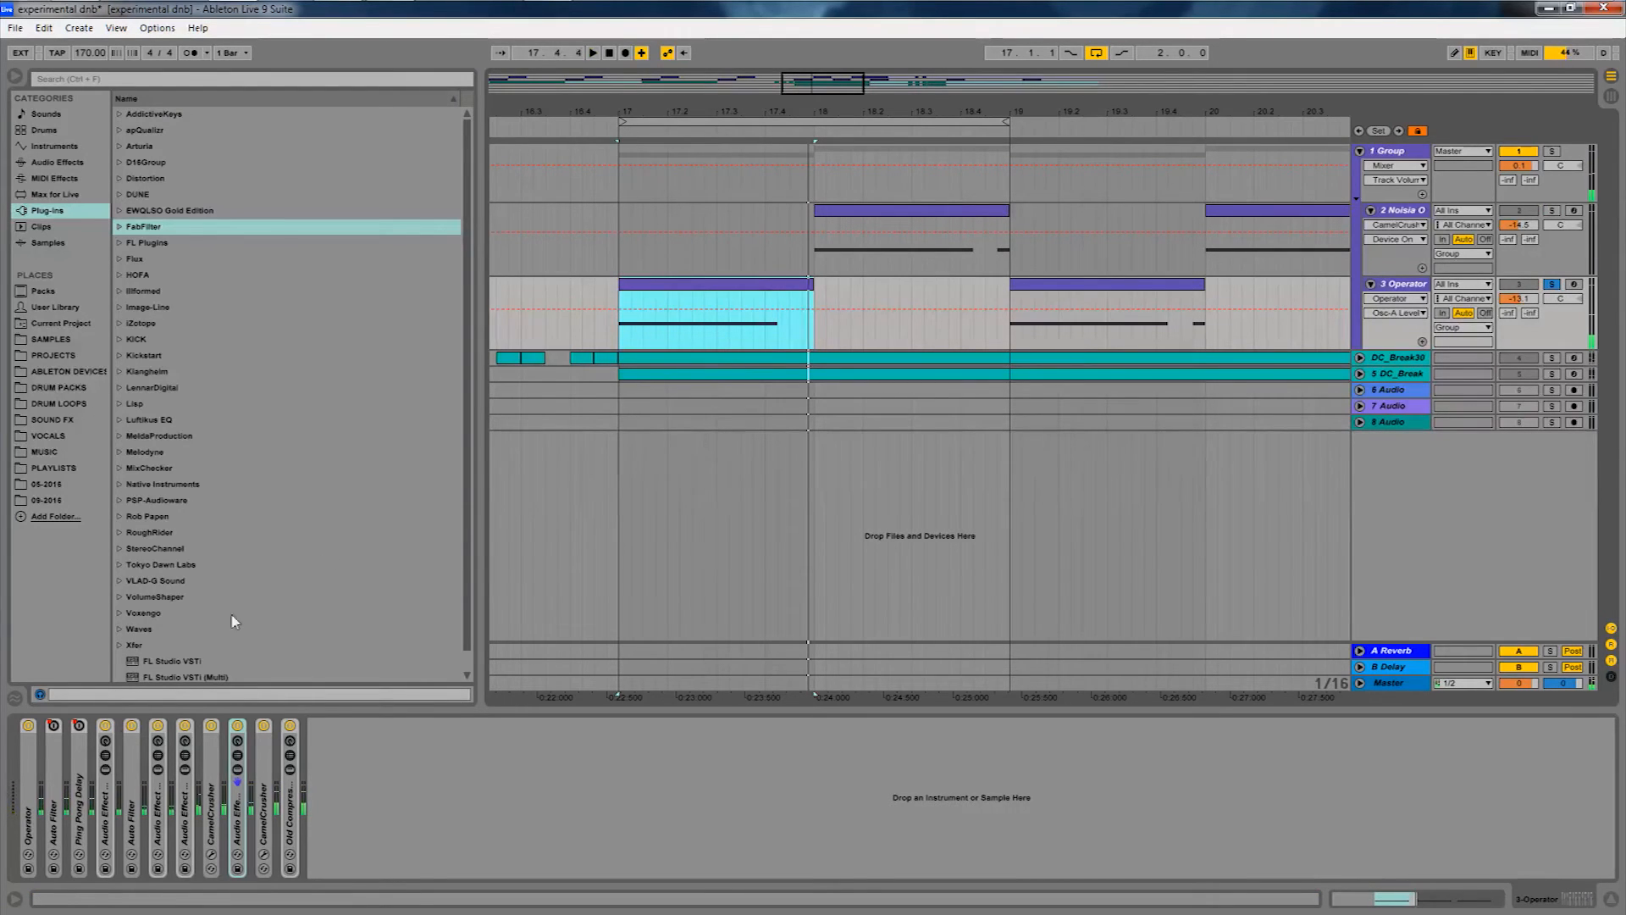
Unfold the Operator track's Operator, Auto Filter, Ping Pong Delay and first Audio Effect Rack to show their settings.
{"action": "double_click", "coordinate": [28, 822]}
{"action": "double_click", "coordinate": [641, 812]}
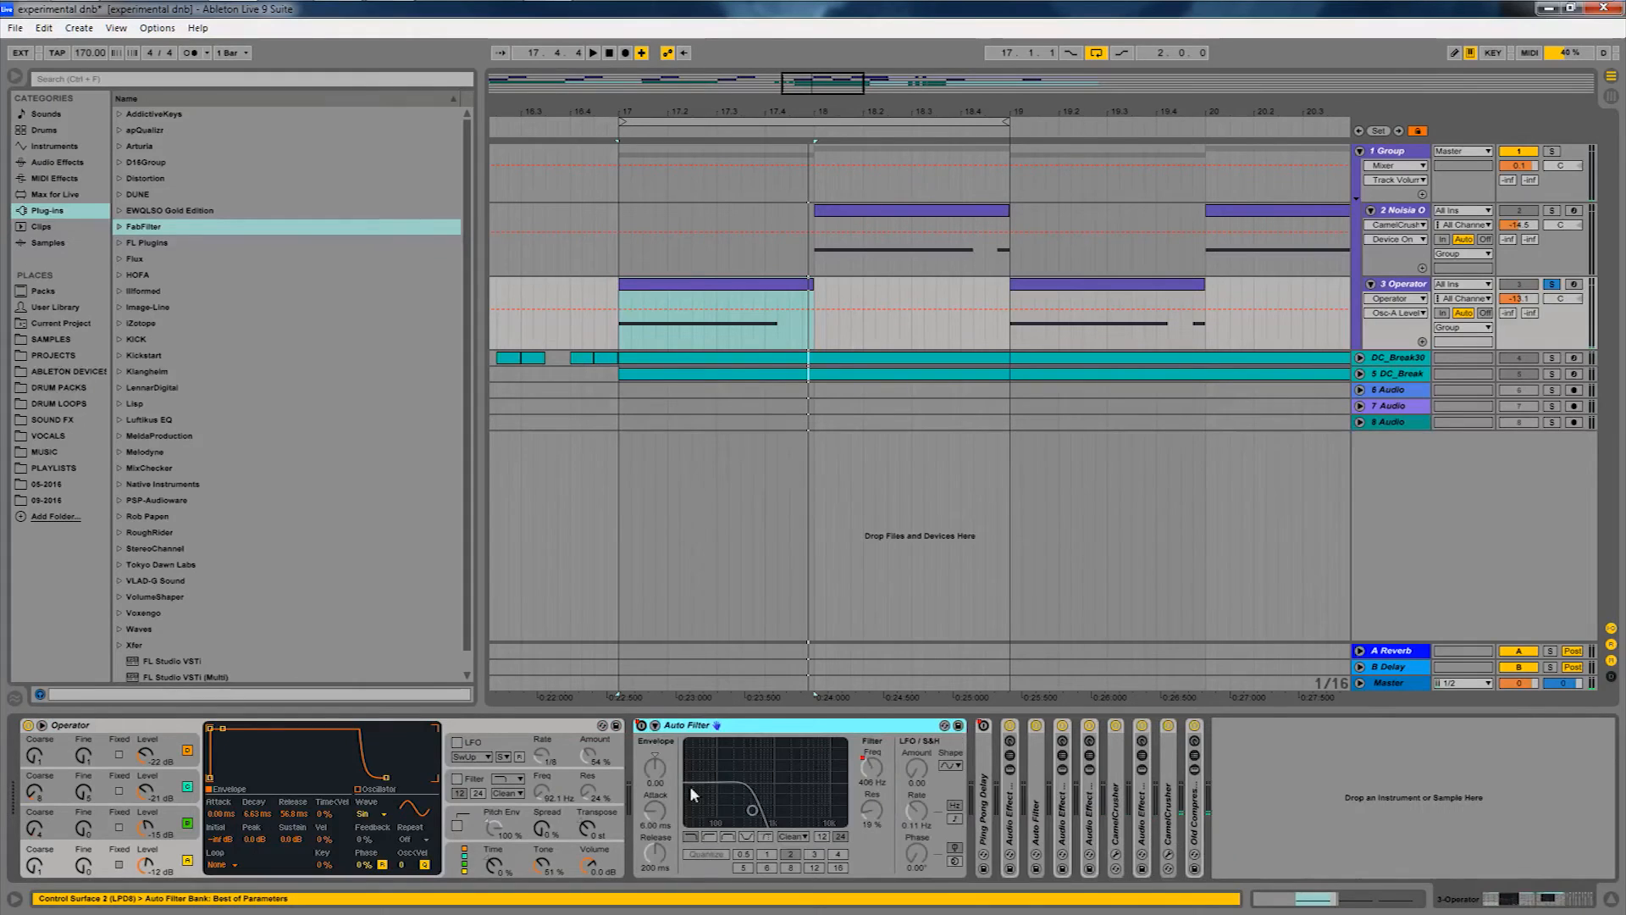
{"action": "double_click", "coordinate": [989, 790]}
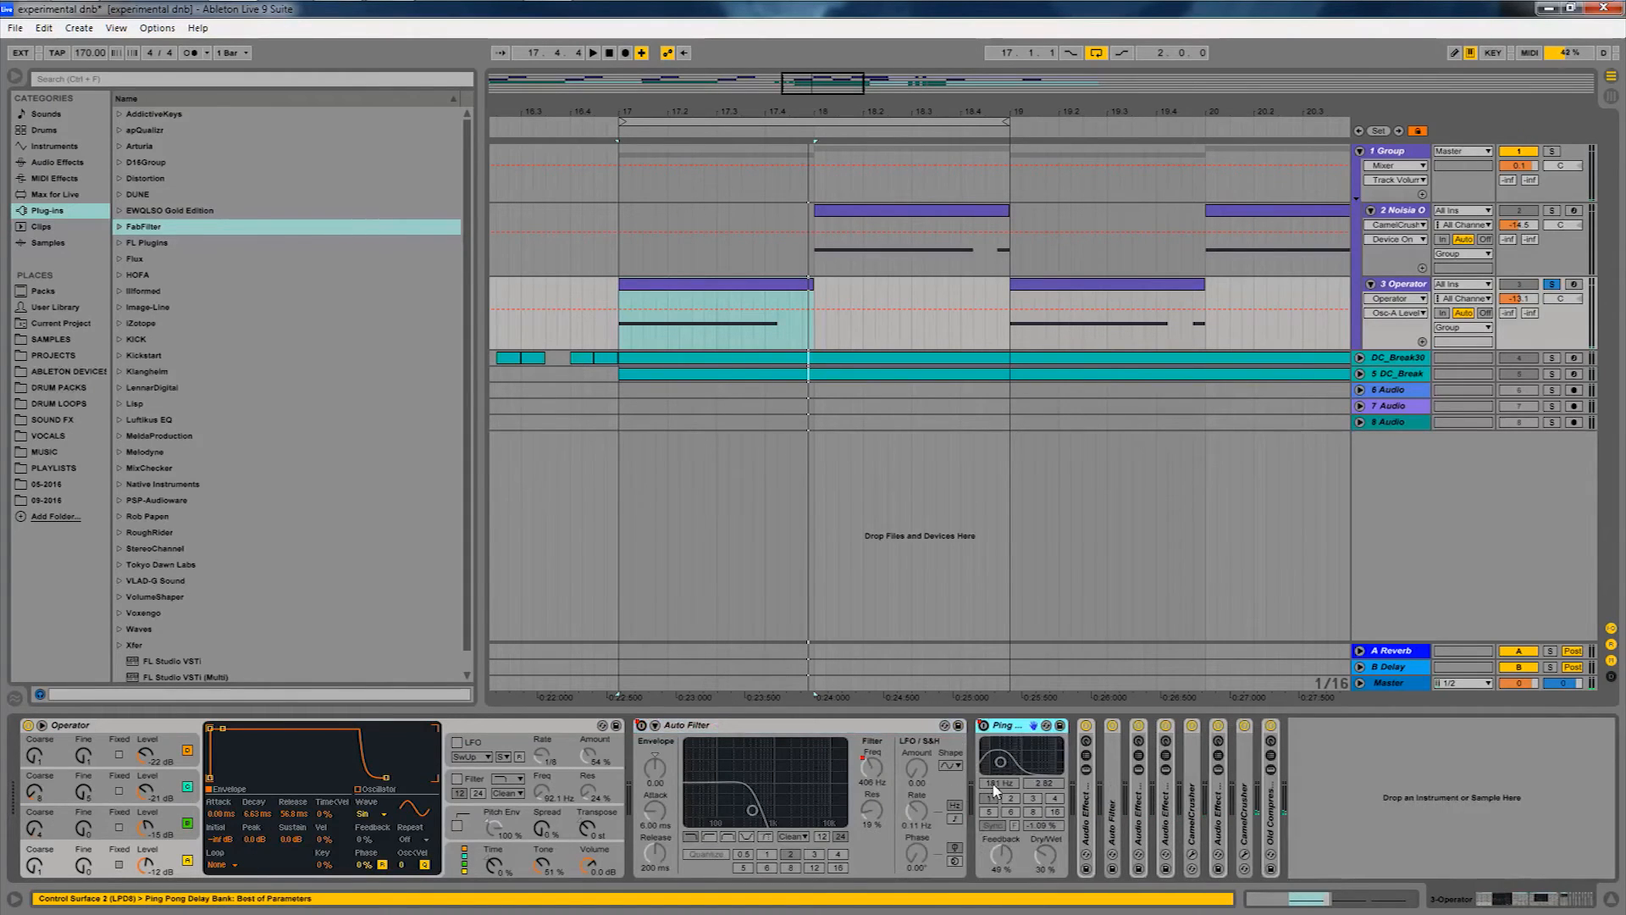
{"action": "double_click", "coordinate": [1092, 806]}
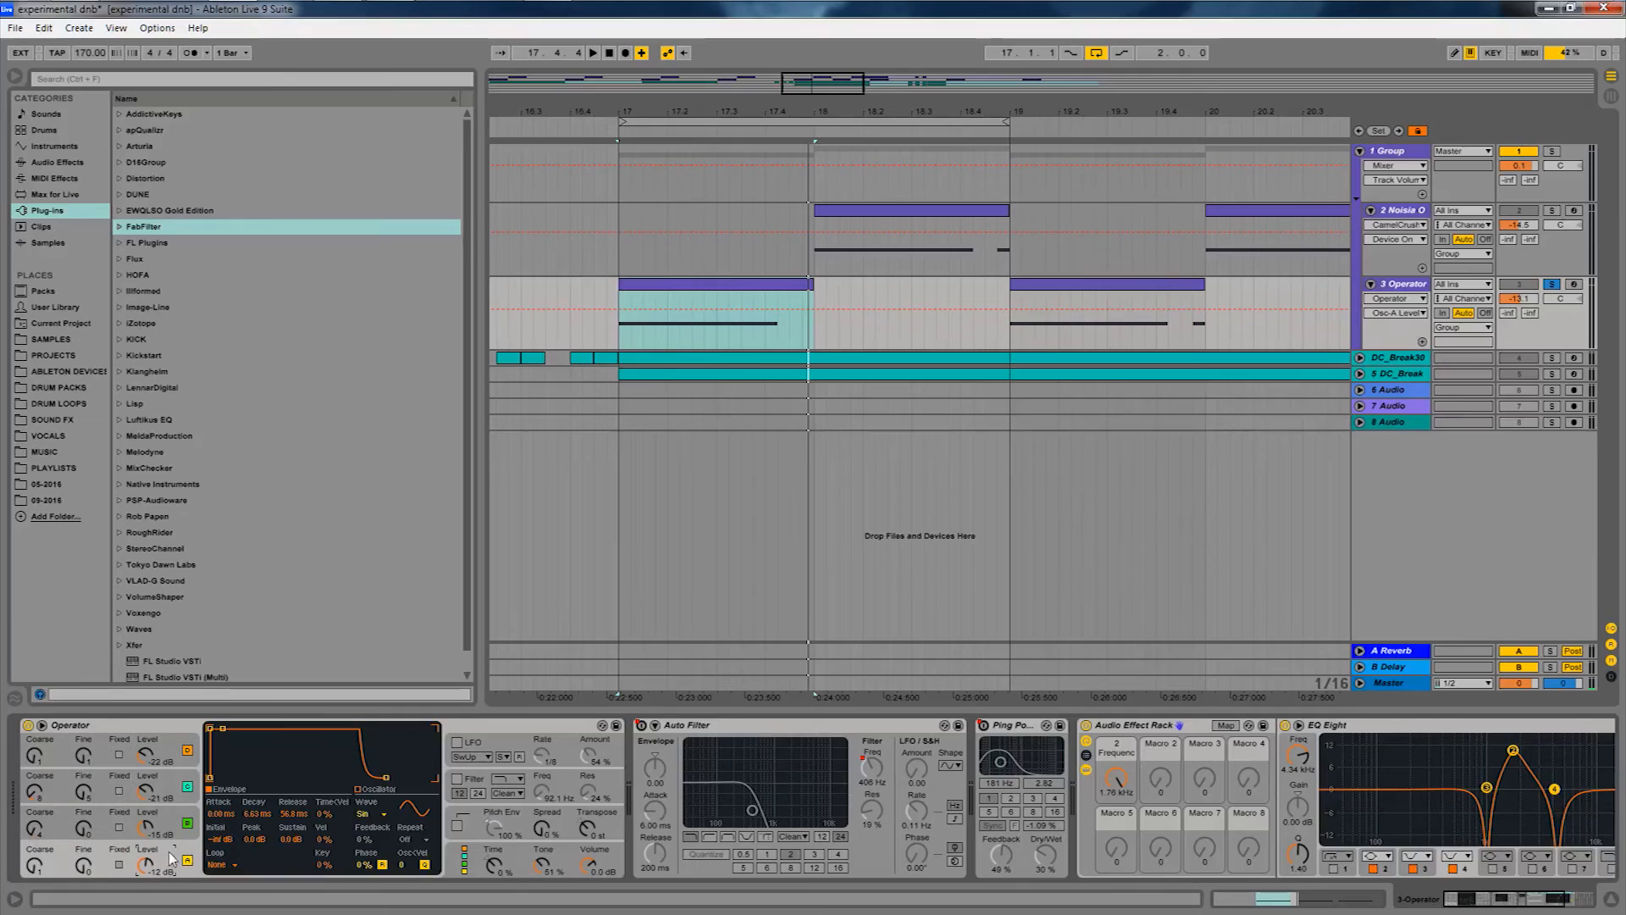
Examine the envelope, waveform and tuning settings of Operator's oscillators B, C and D.
{"action": "left_click", "coordinate": [178, 819]}
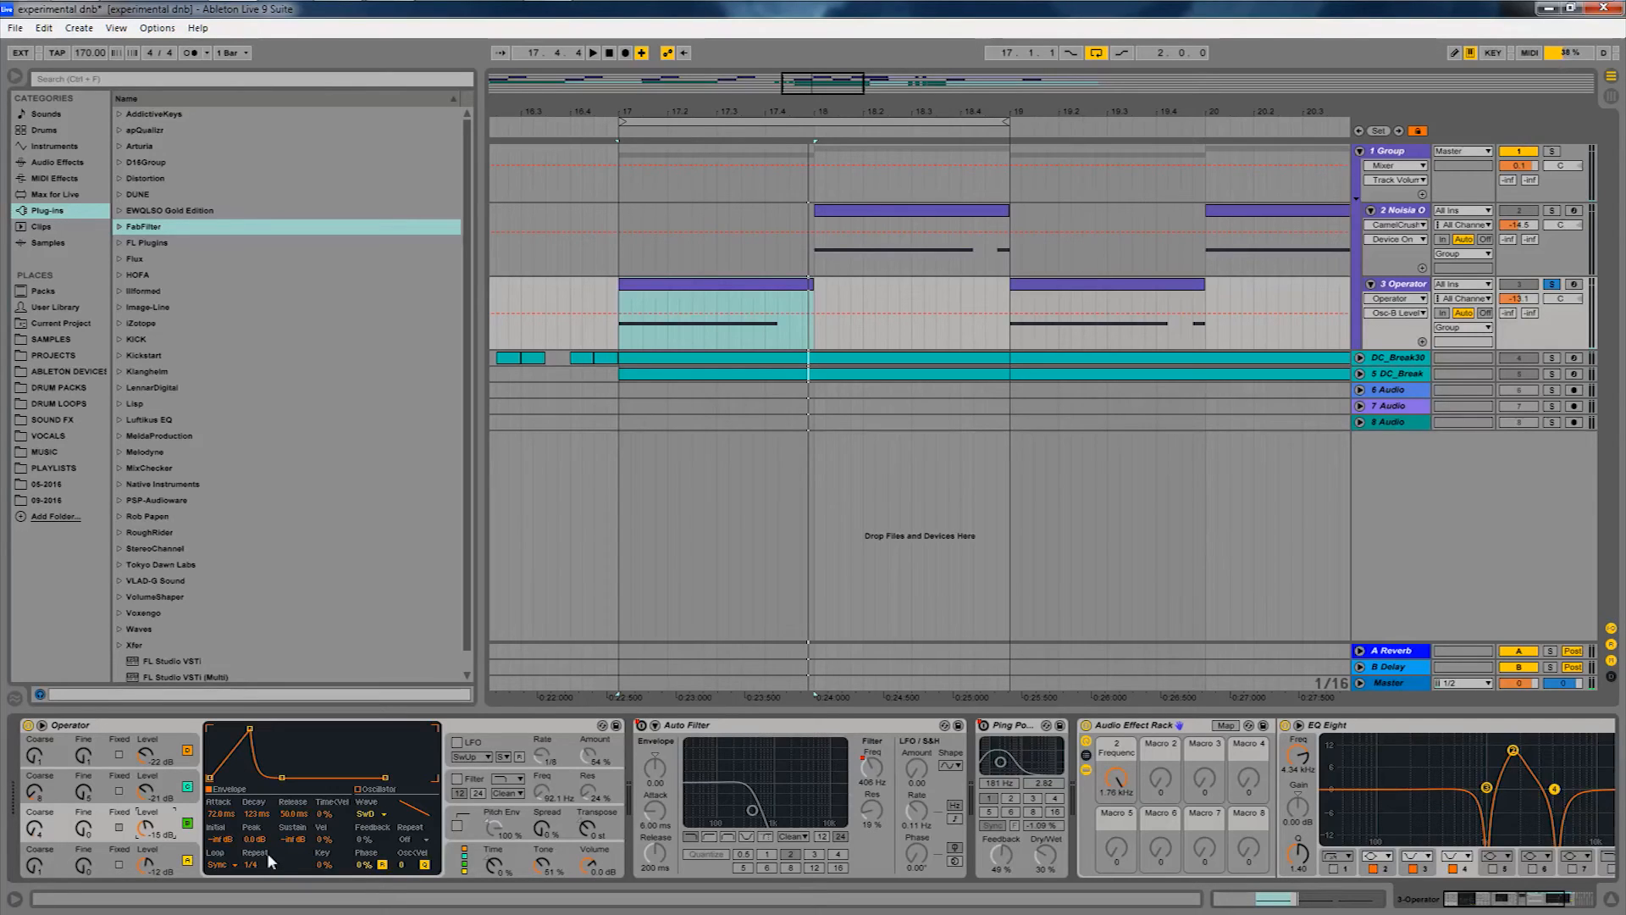
{"action": "left_click", "coordinate": [166, 790]}
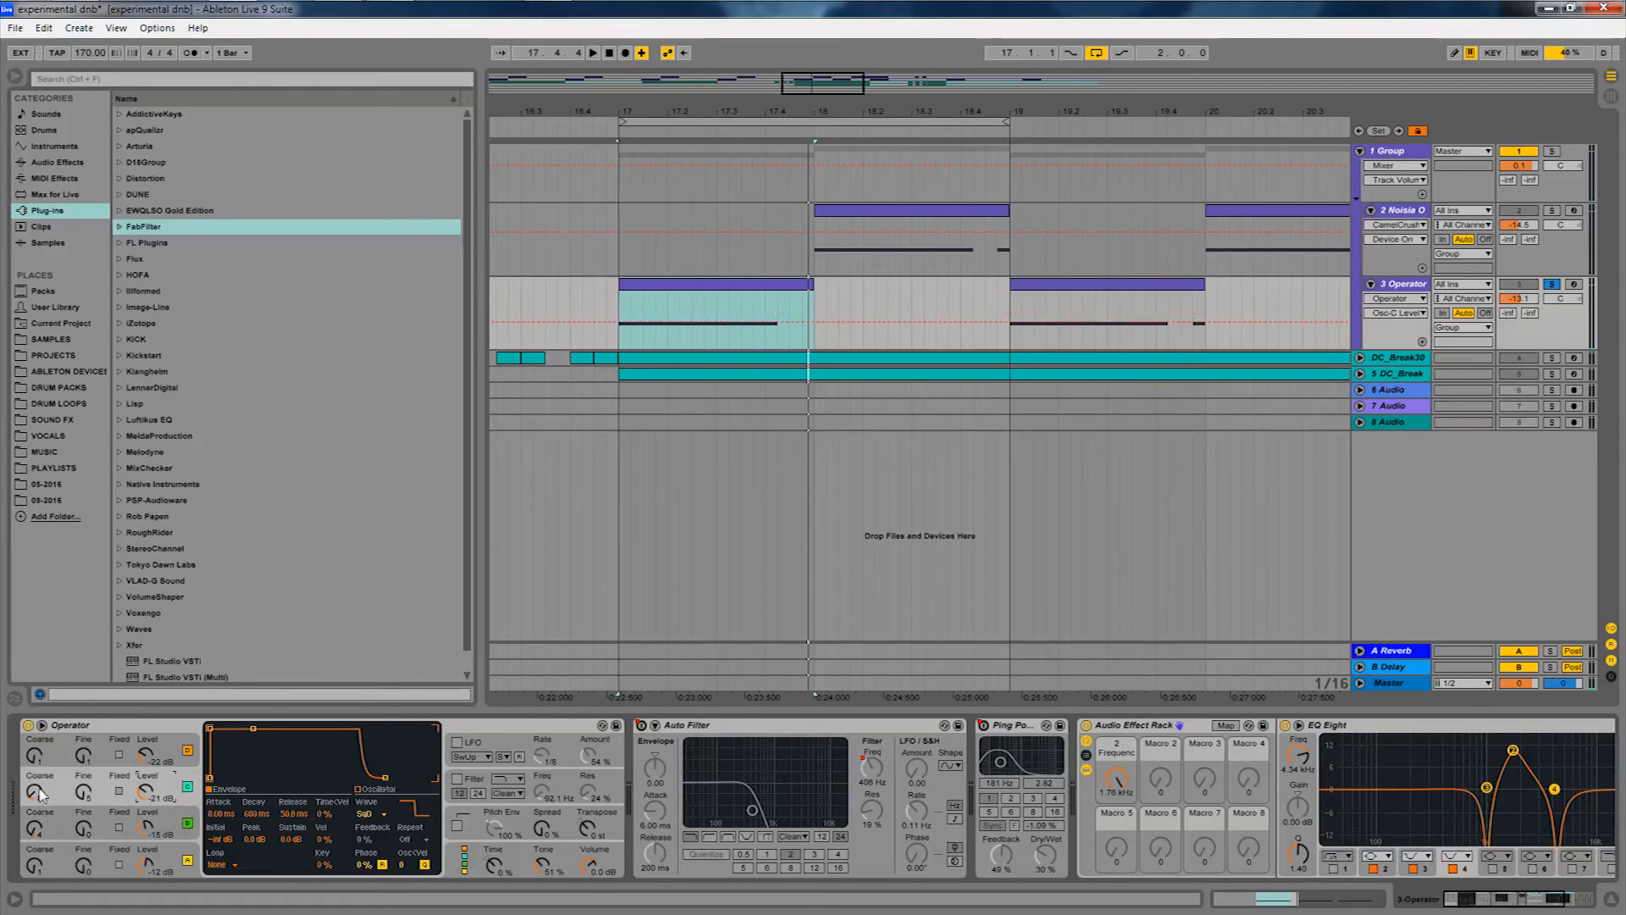
{"action": "left_click", "coordinate": [83, 755]}
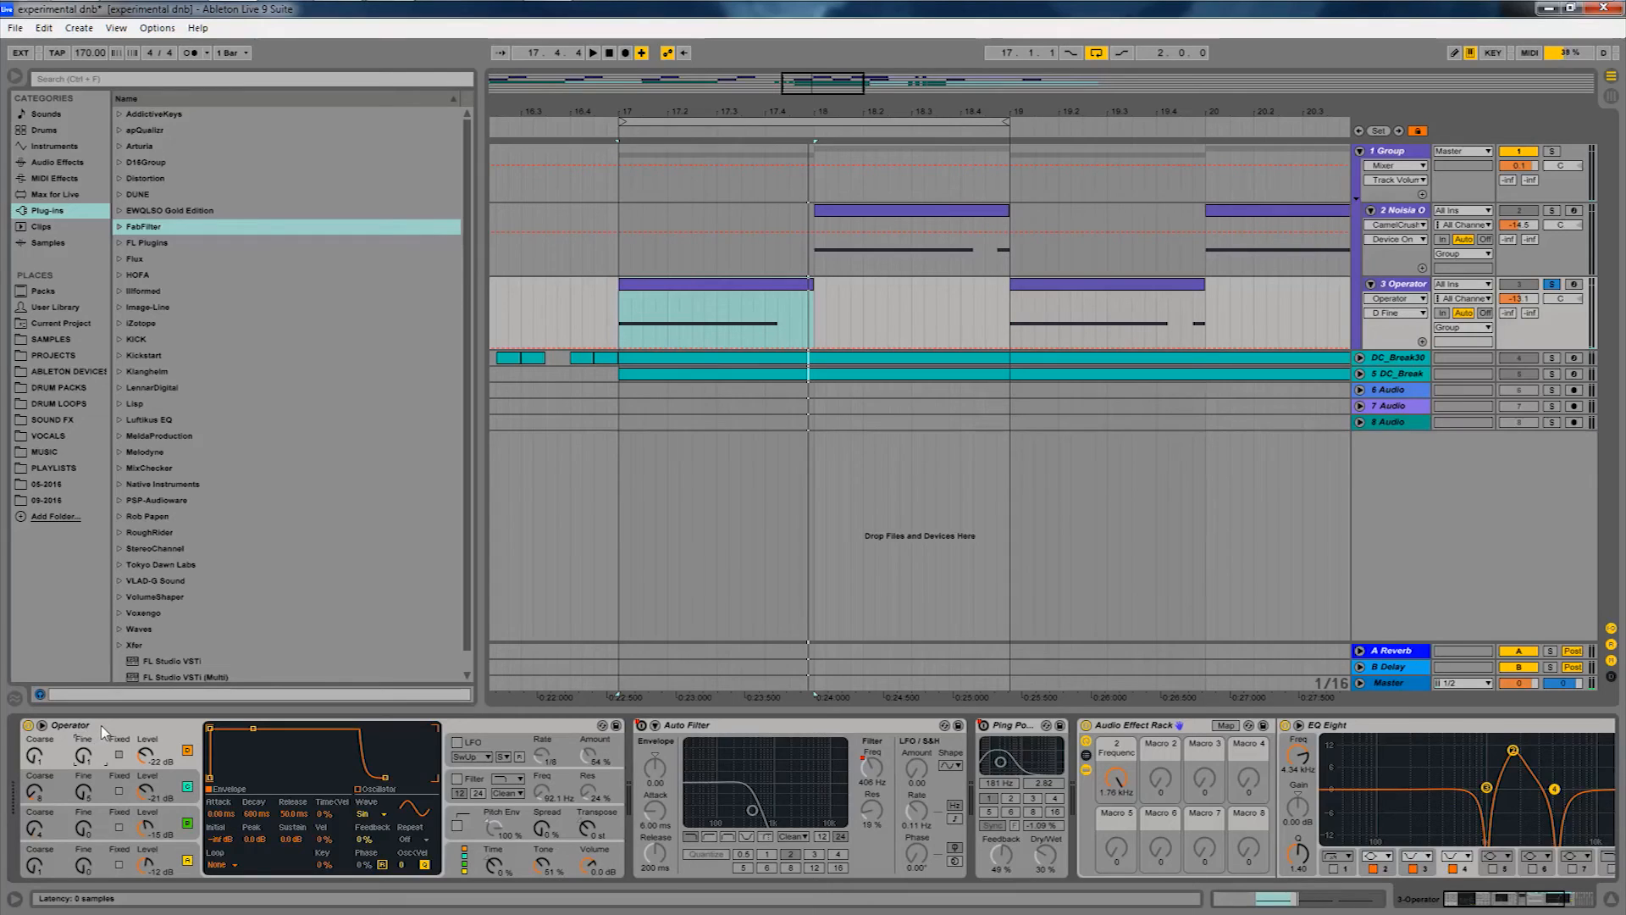
{"action": "left_click", "coordinate": [102, 726]}
{"action": "key", "text": "Delete"}
{"action": "key", "text": "ctrl+z"}
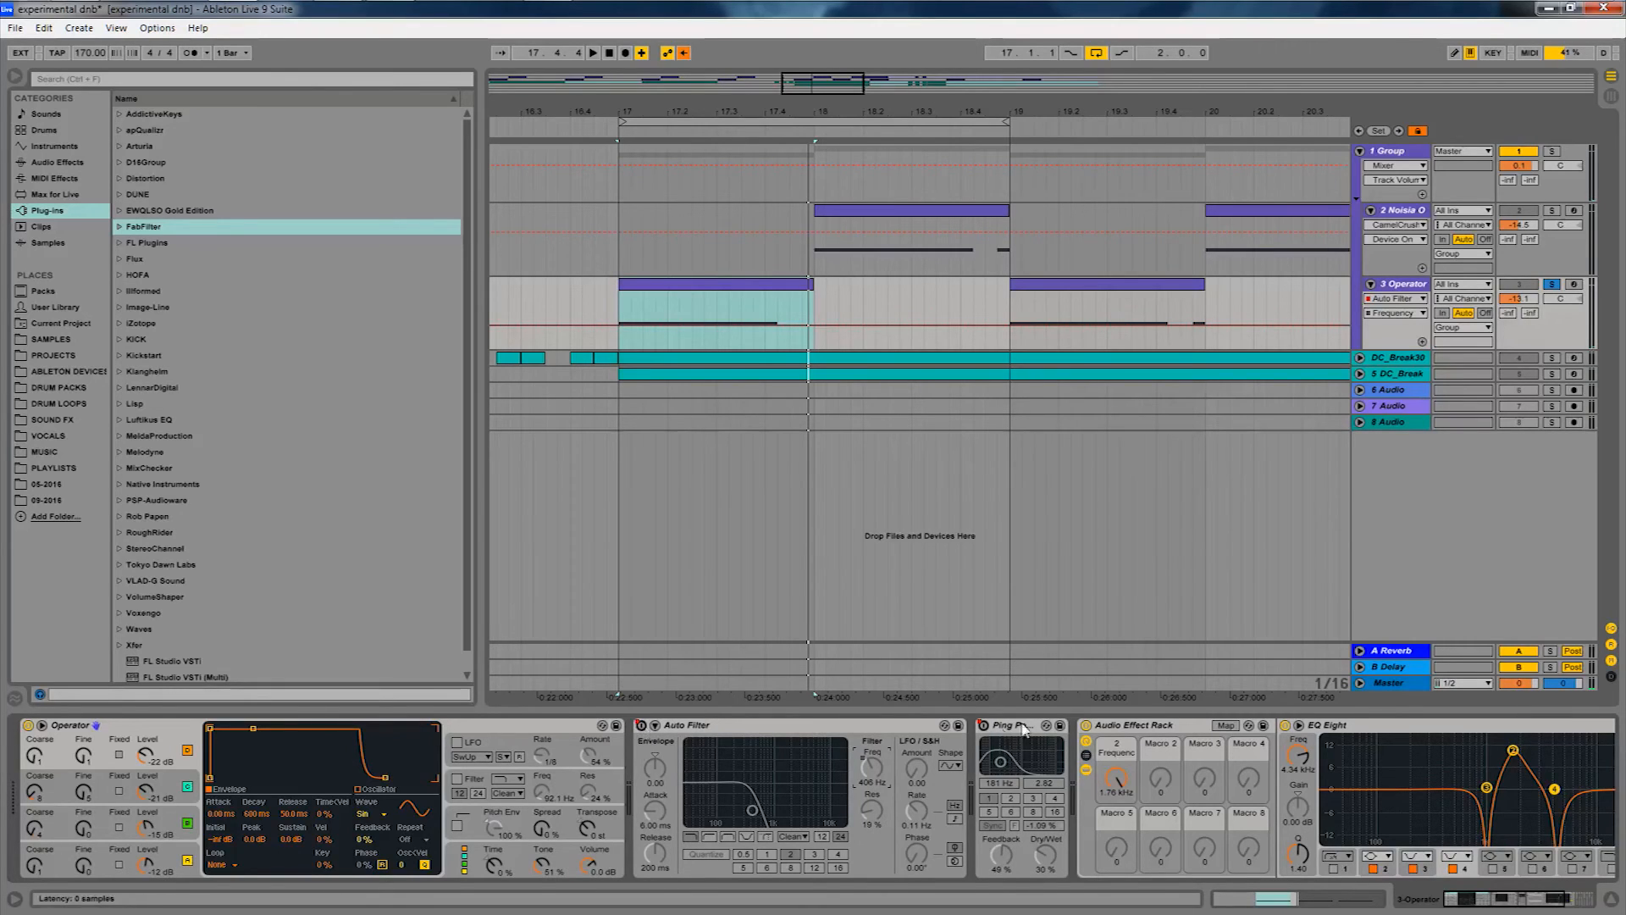
Fold the Auto Filter and Ping Pong Delay, and audition the Operator track from the start of its first clip.
{"action": "double_click", "coordinate": [698, 729]}
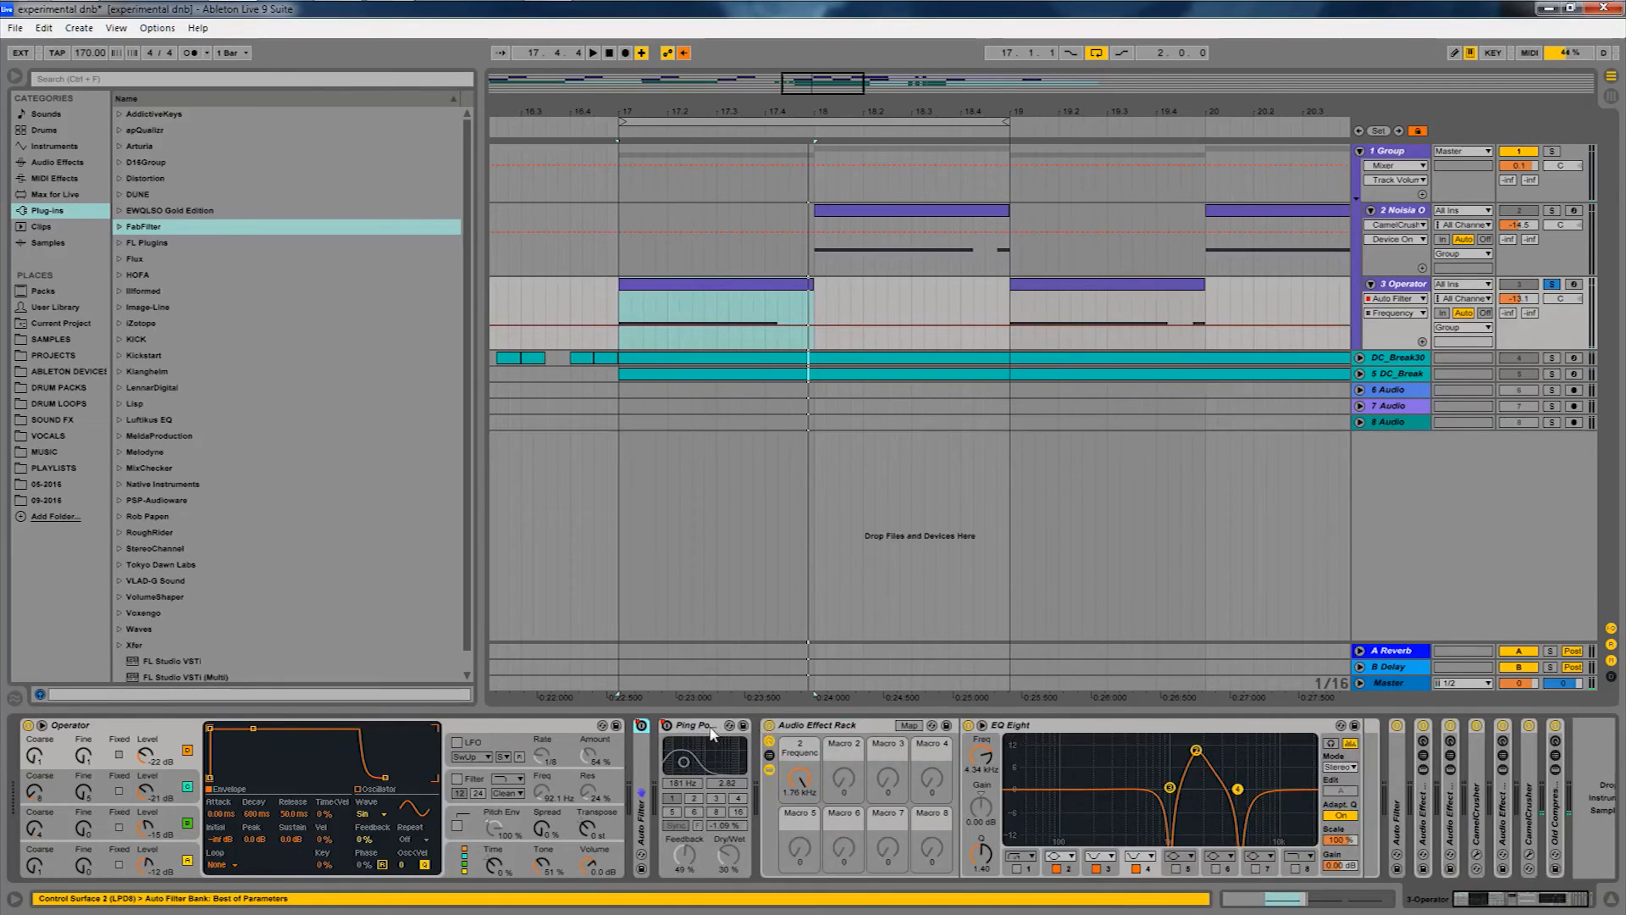
{"action": "double_click", "coordinate": [714, 733]}
{"action": "left_click", "coordinate": [623, 309]}
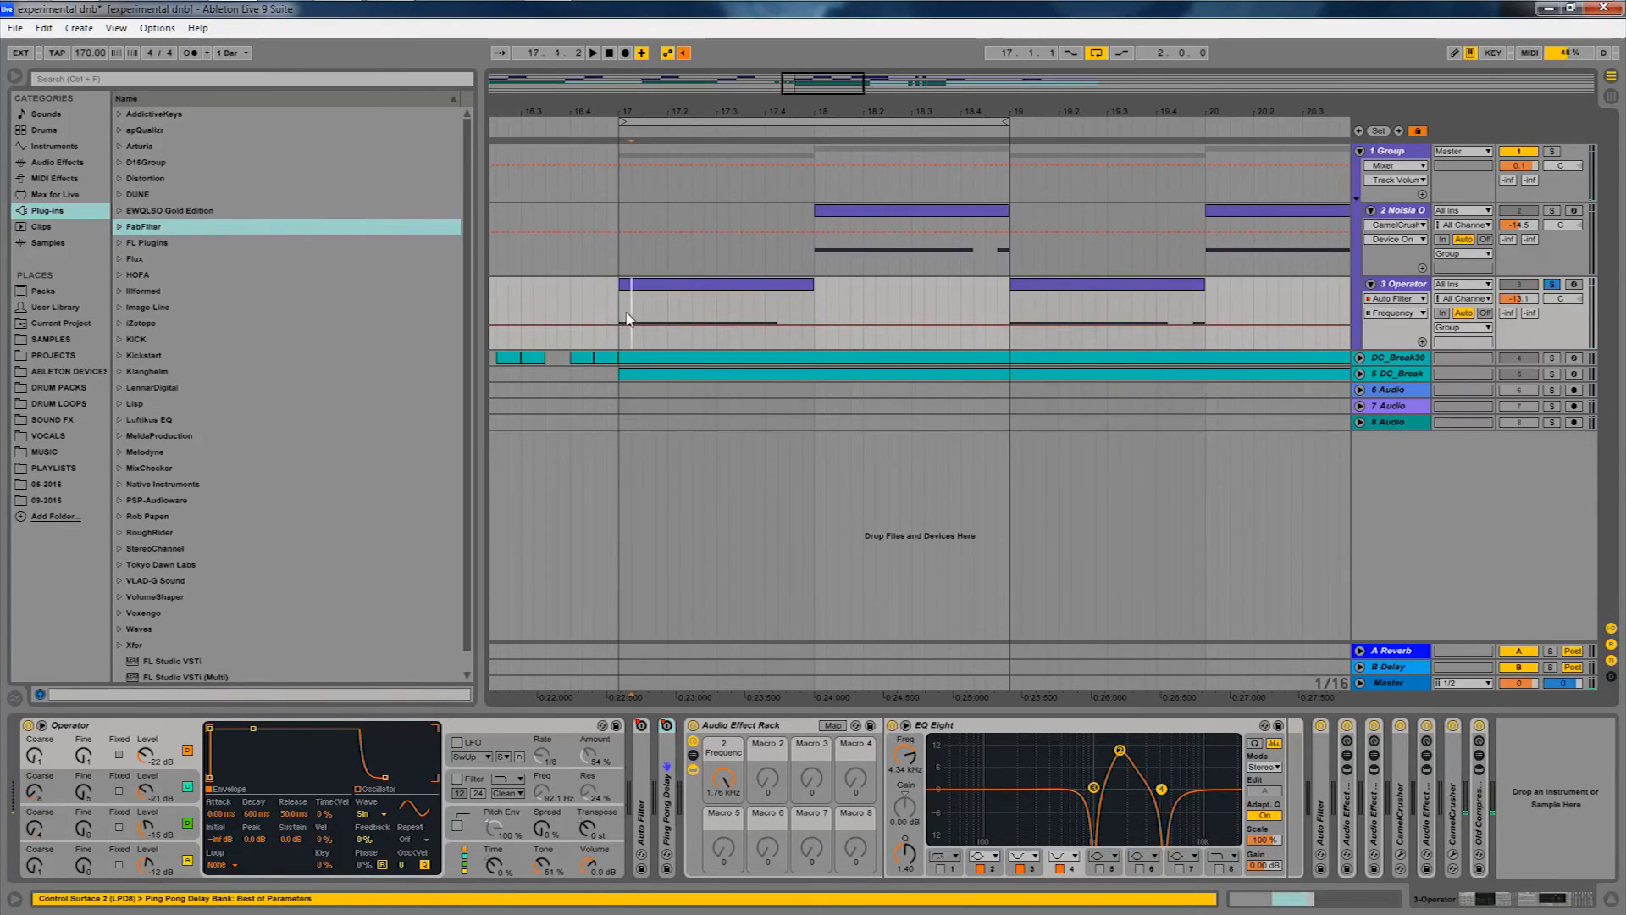
{"action": "key", "text": "space"}
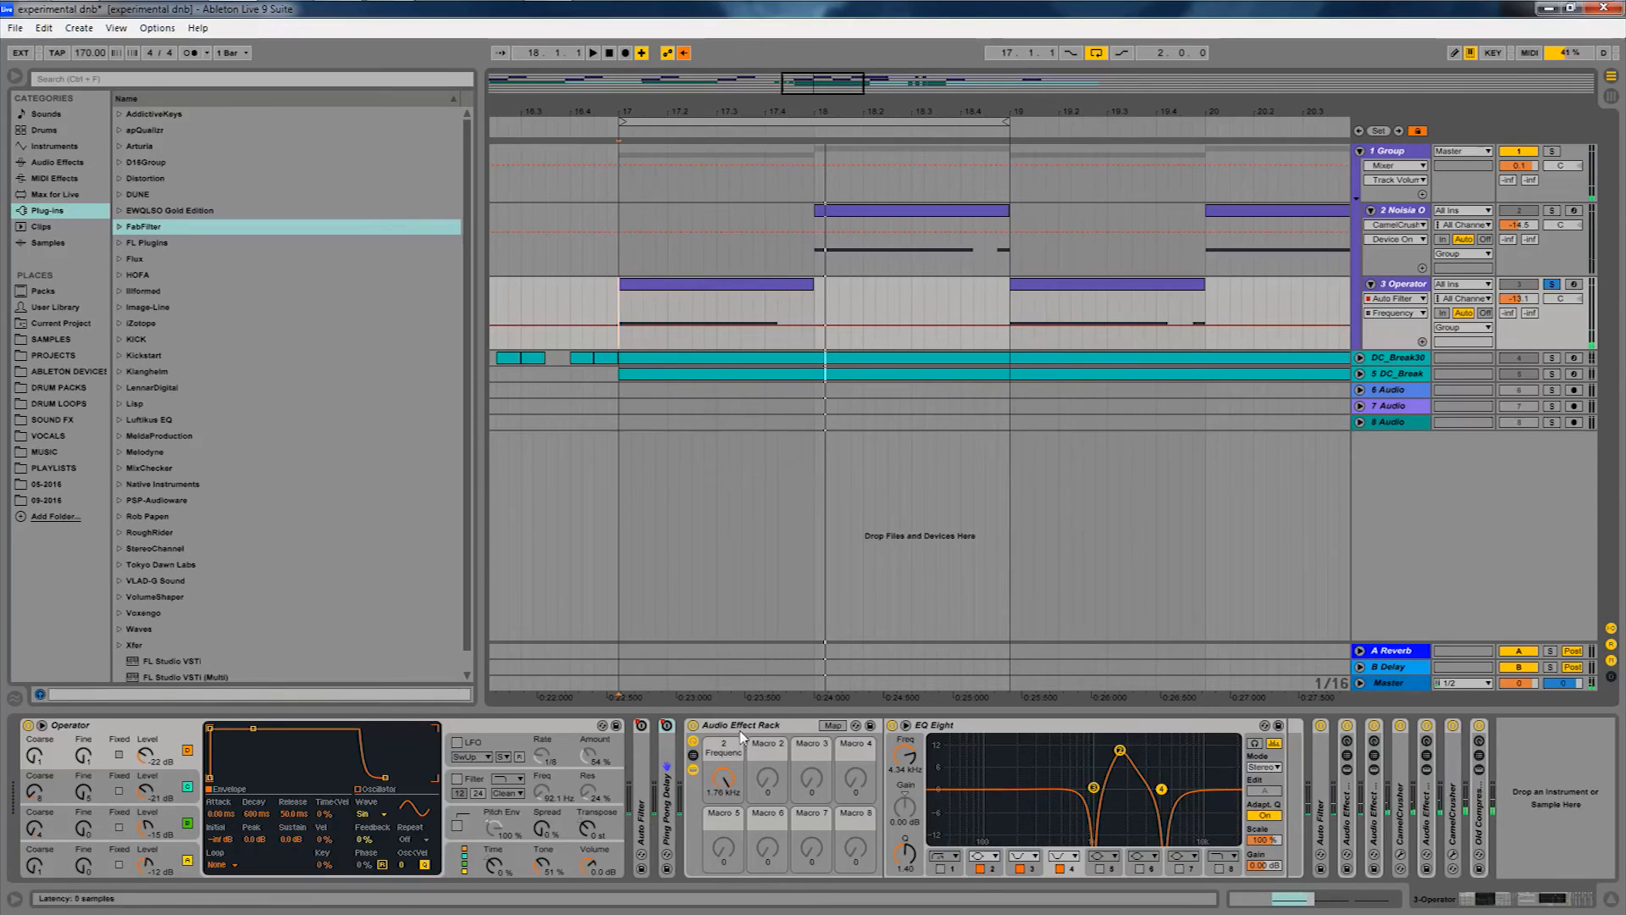
Fold Operator and examine the frequency settings of bands 3 and 4 in the first rack's EQ Eight.
{"action": "double_click", "coordinate": [277, 728]}
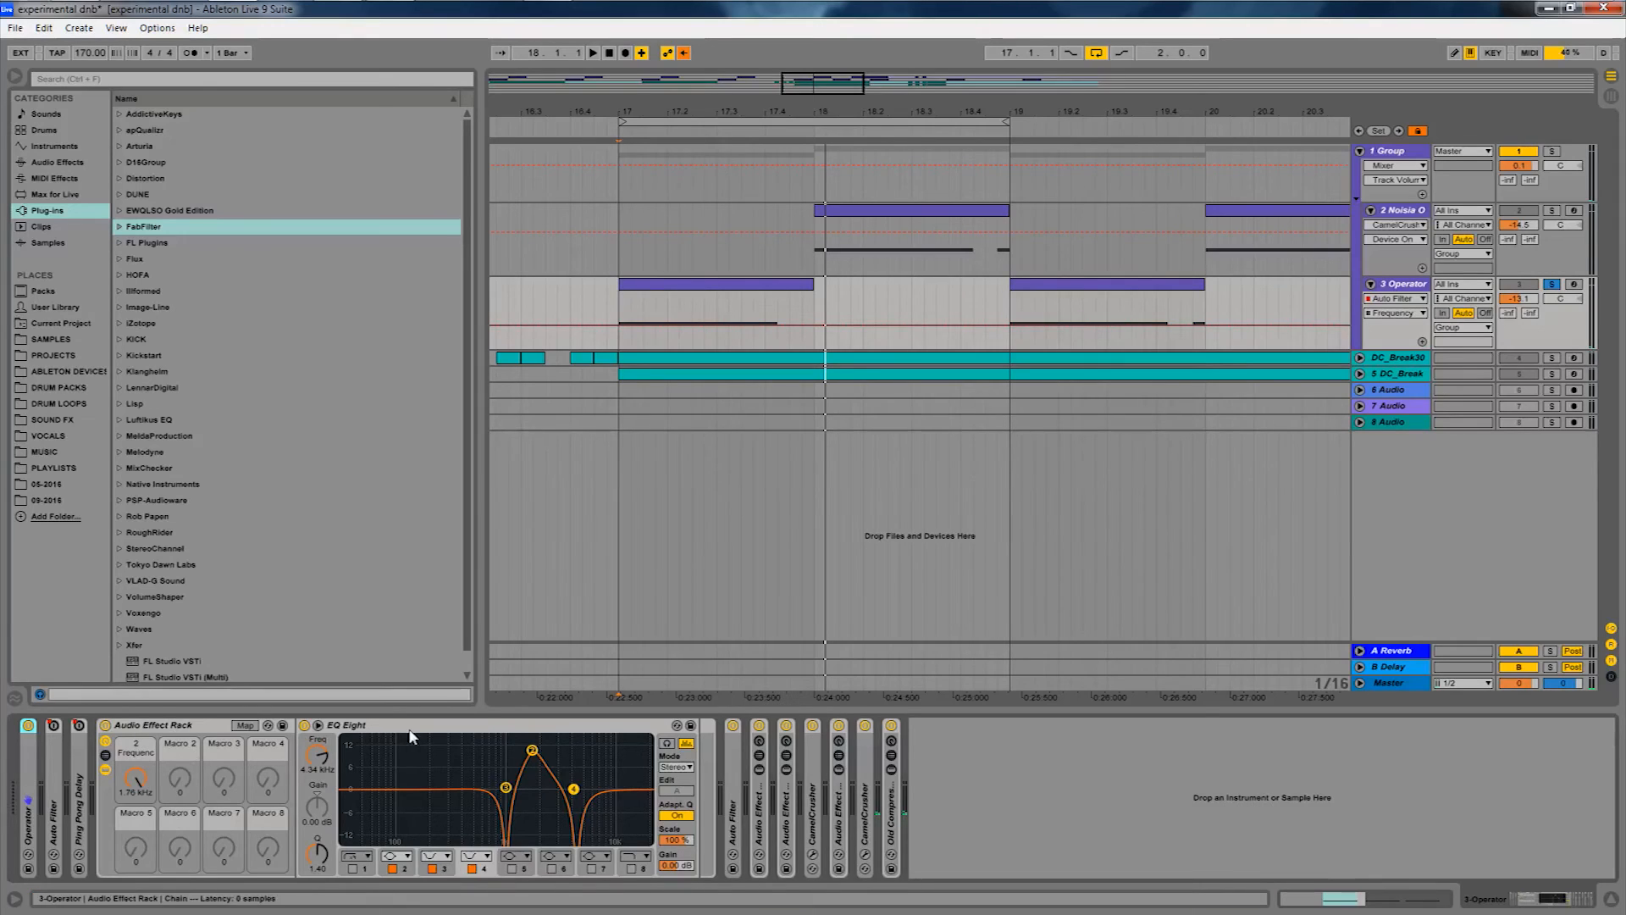
{"action": "left_click", "coordinate": [505, 788]}
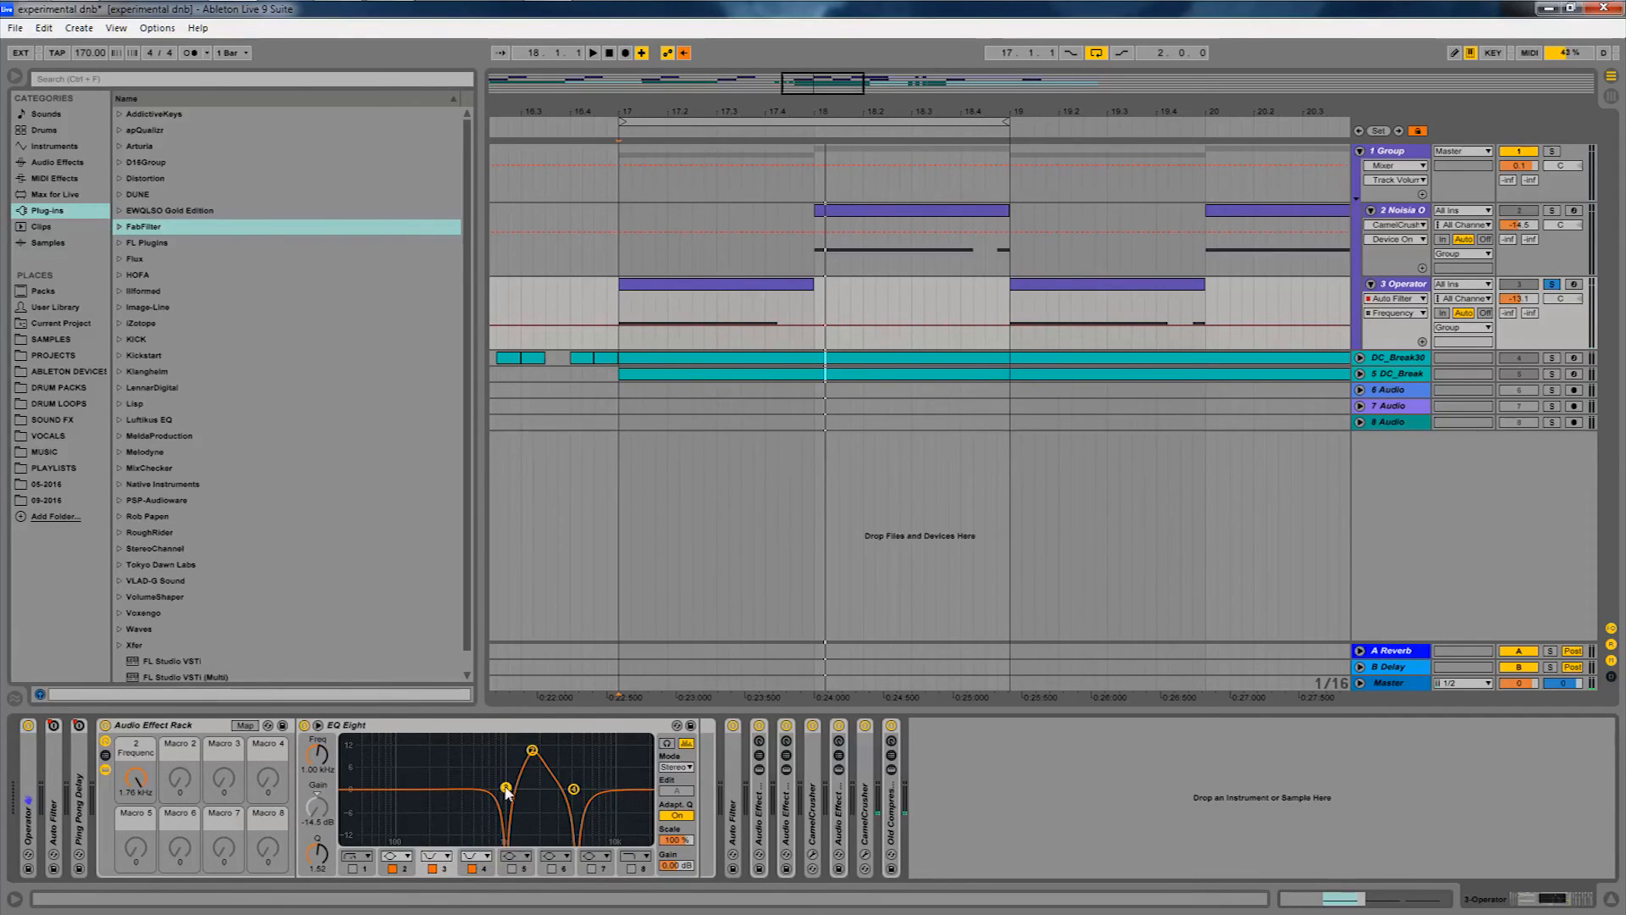
{"action": "left_click", "coordinate": [317, 754]}
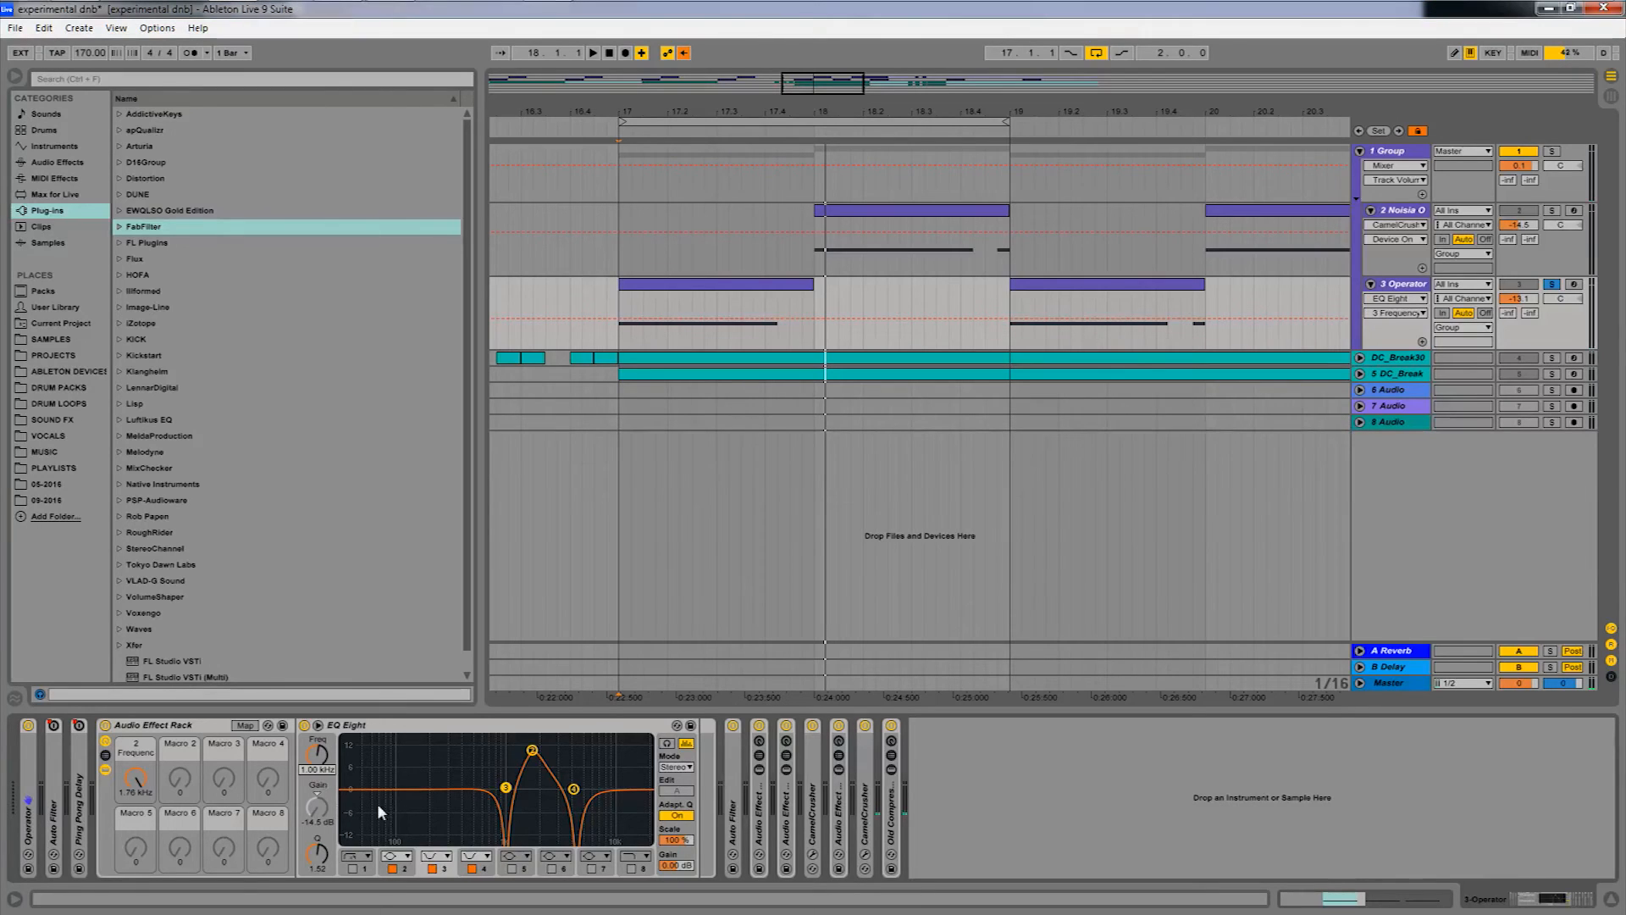
{"action": "left_click", "coordinate": [572, 791]}
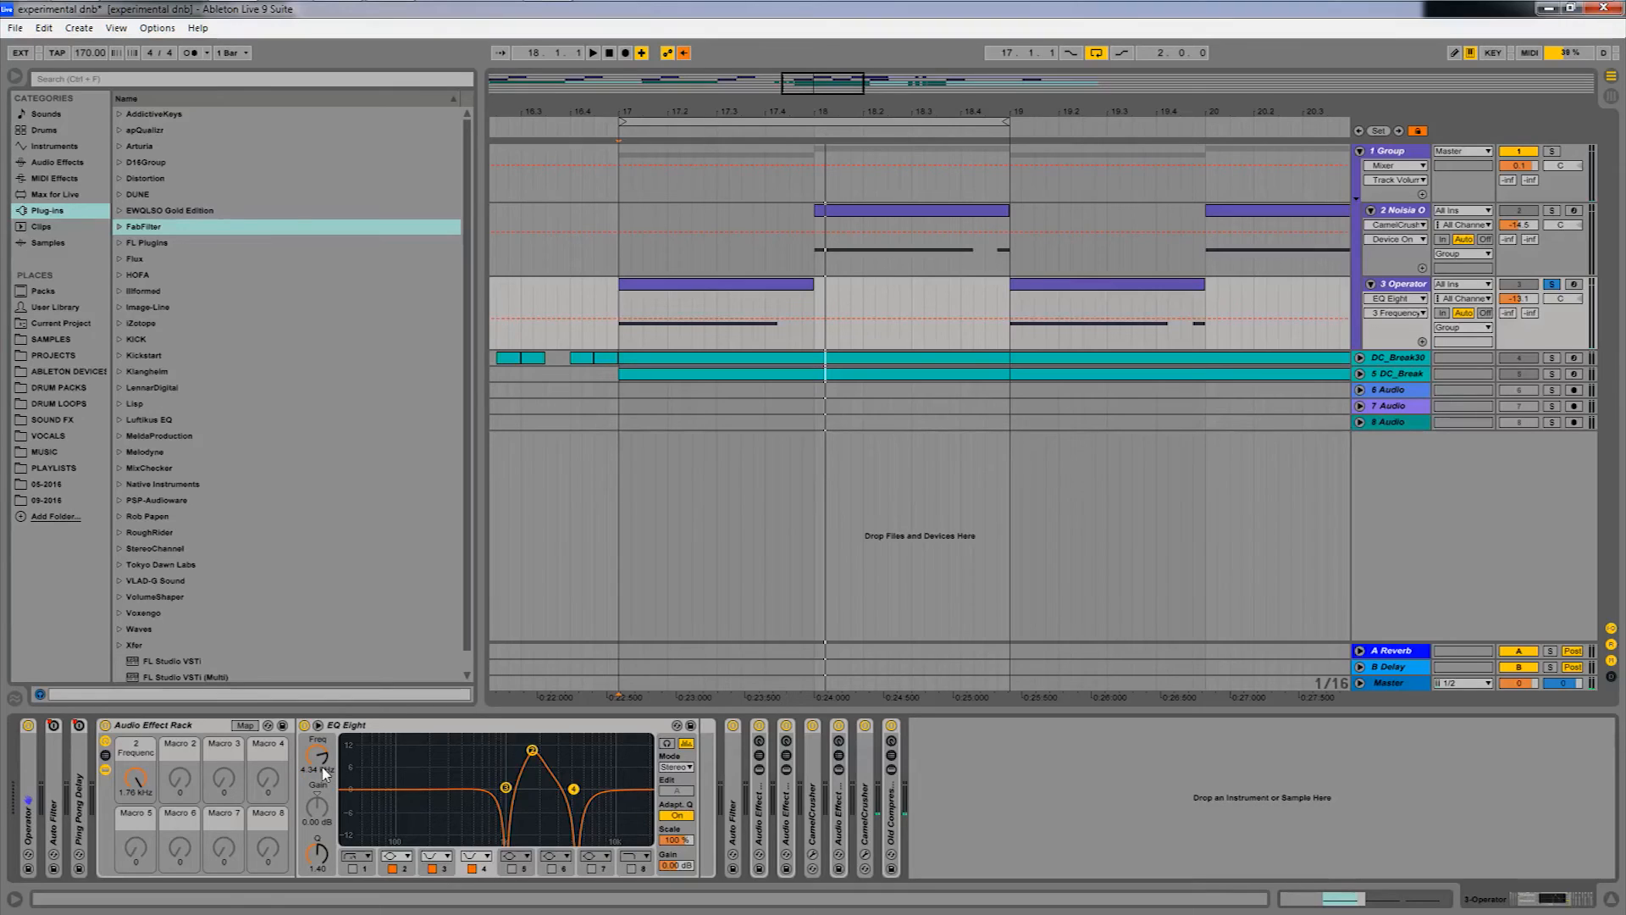
{"action": "left_click", "coordinate": [374, 730]}
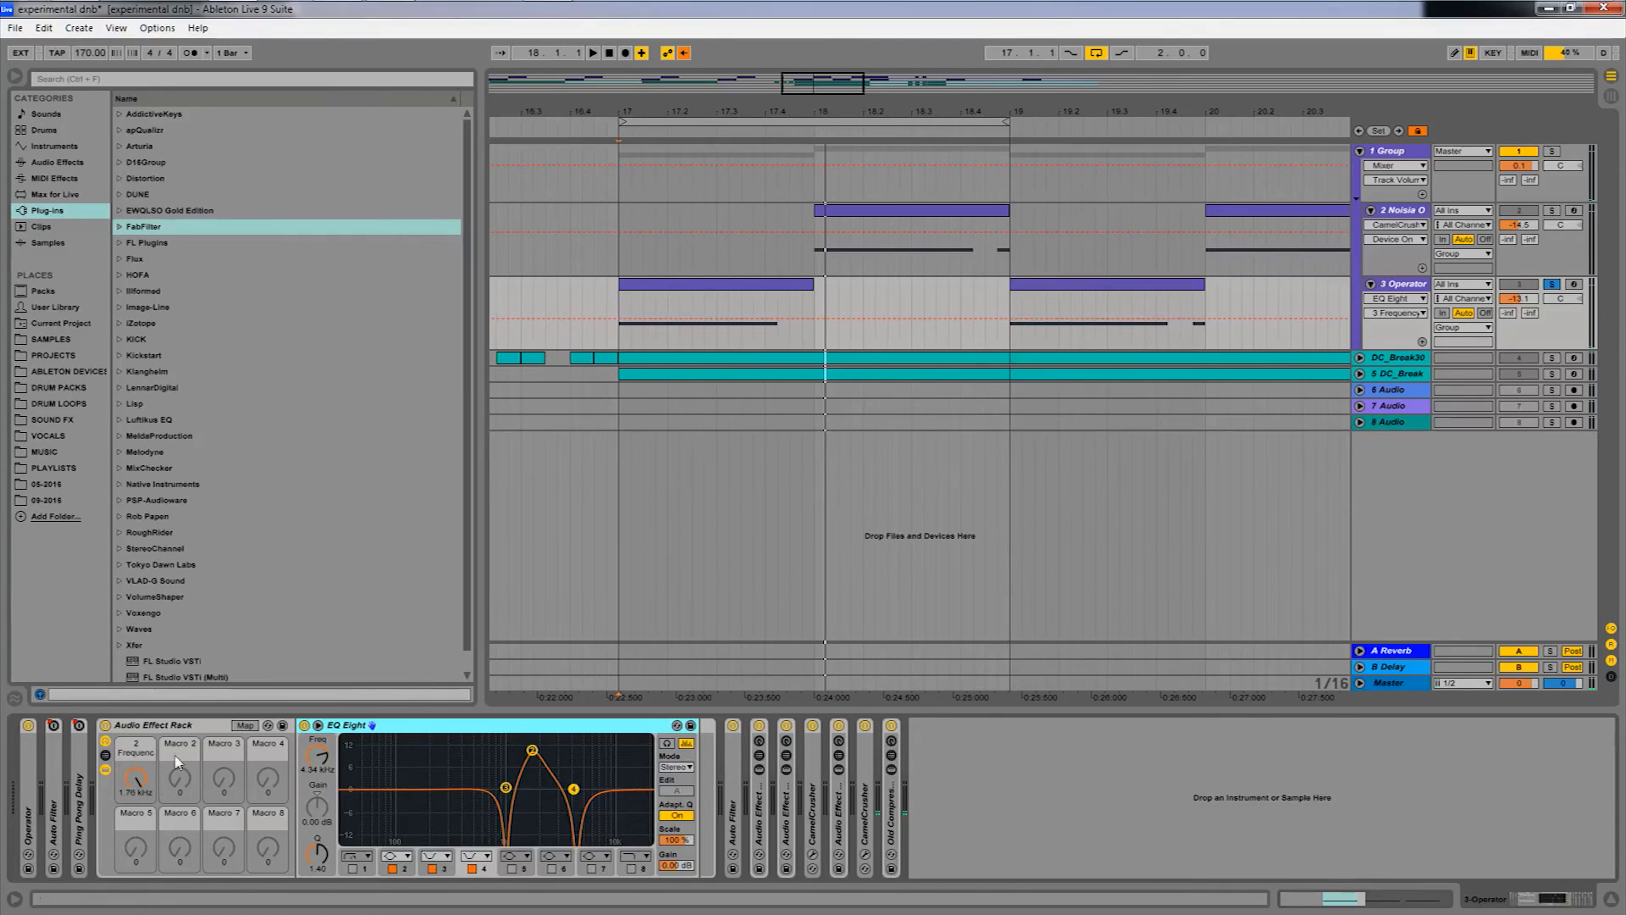
Turn off the six devices from the Auto Filter after the EQ rack through the last CamelCrusher, and audition the result.
{"action": "left_click", "coordinate": [732, 726]}
{"action": "left_click", "coordinate": [758, 726]}
{"action": "left_click", "coordinate": [786, 726]}
{"action": "left_click", "coordinate": [812, 725]}
{"action": "left_click", "coordinate": [839, 726]}
{"action": "left_click", "coordinate": [865, 725]}
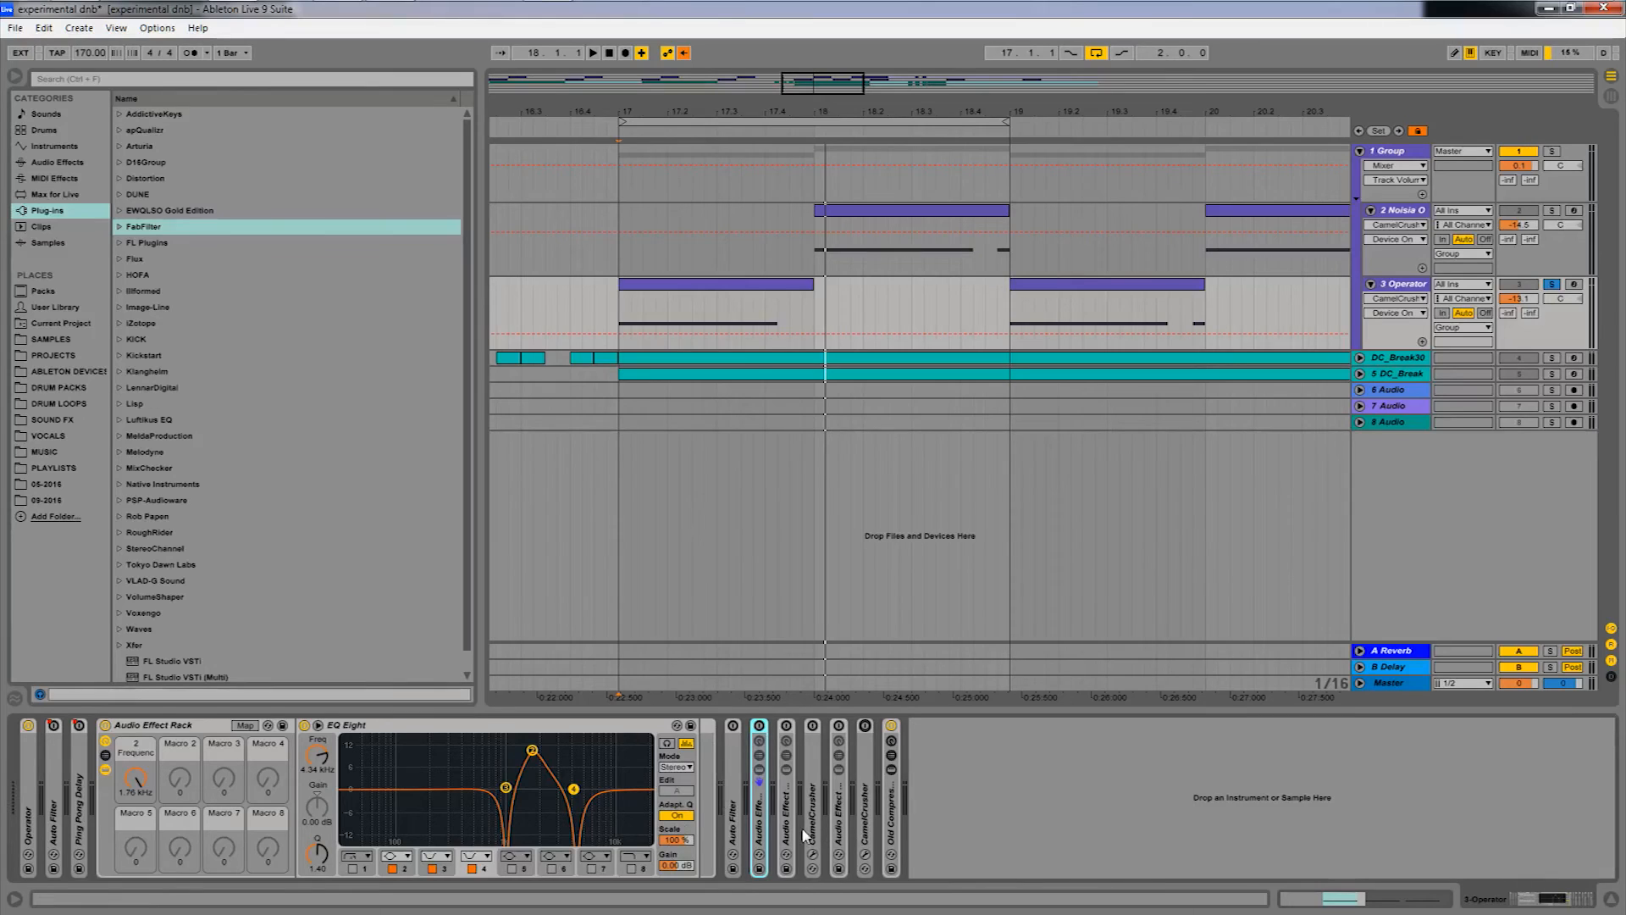
{"action": "key", "text": "space"}
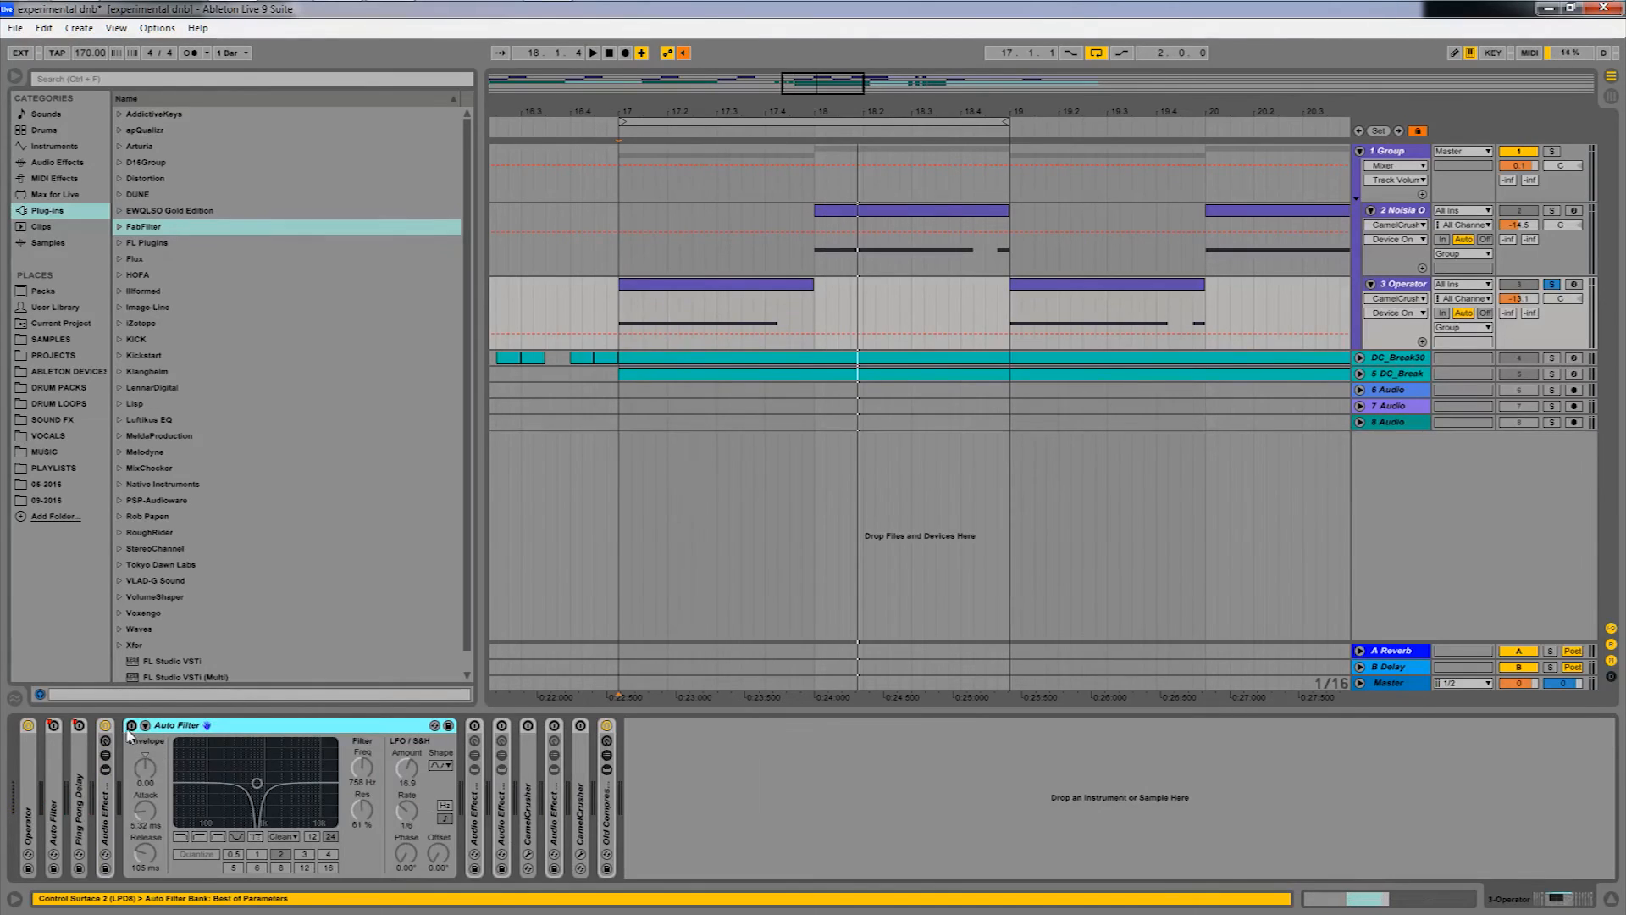
Turn on the Auto Filter after the EQ rack and the Audio Effect Rack following it, showing that rack's first chain.
{"action": "left_click", "coordinate": [131, 725]}
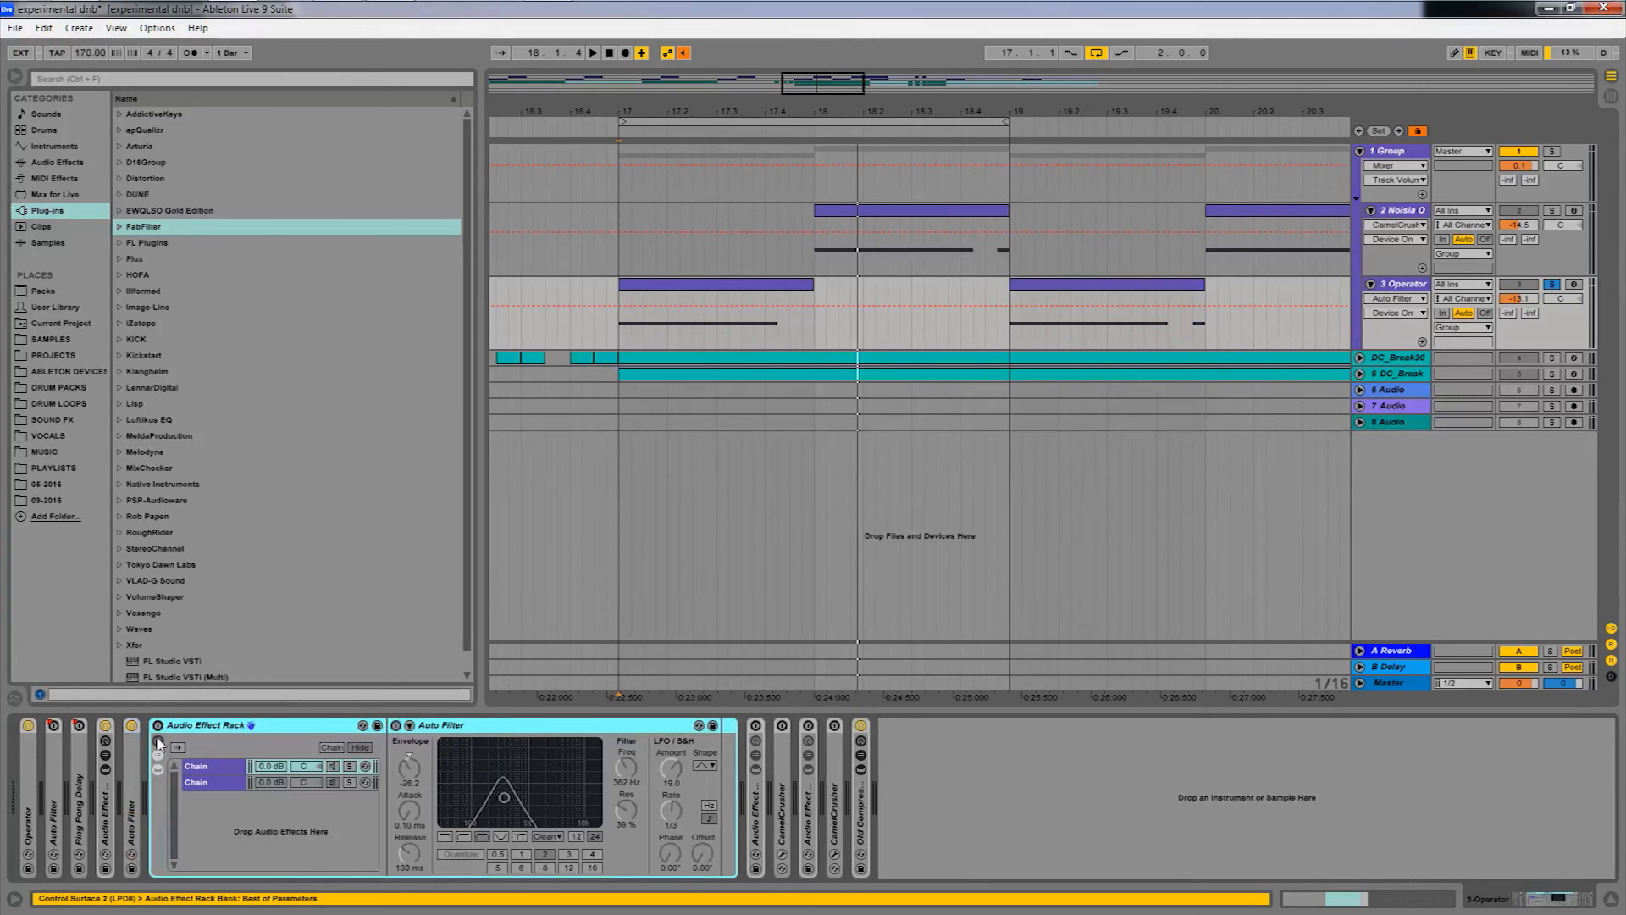
{"action": "left_click", "coordinate": [157, 726]}
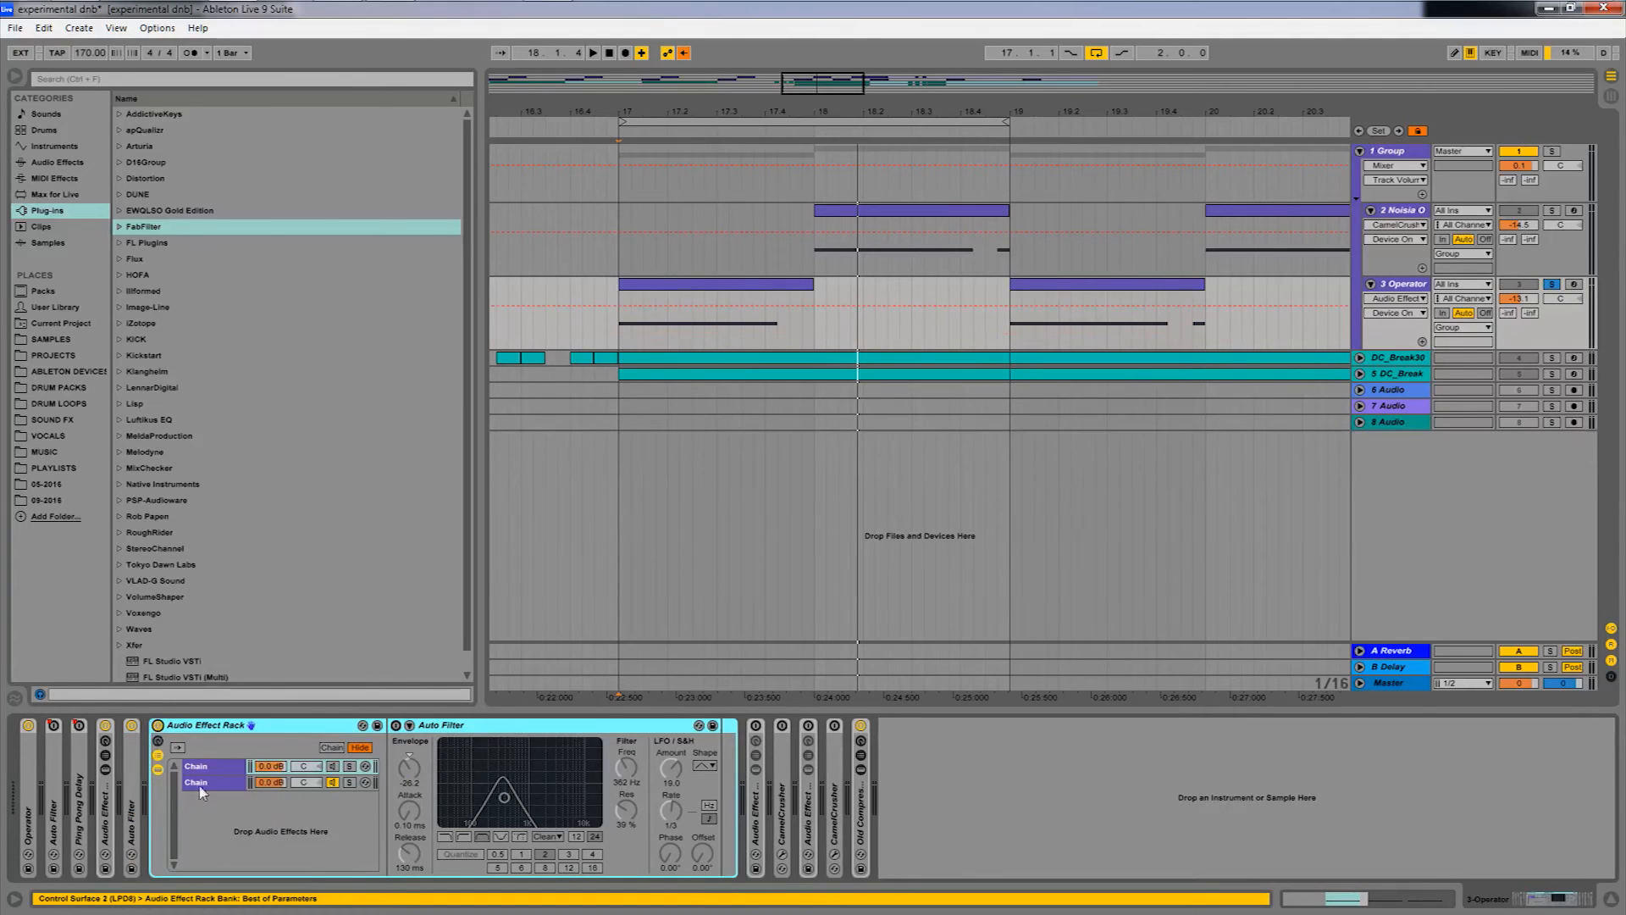
{"action": "left_click", "coordinate": [211, 767]}
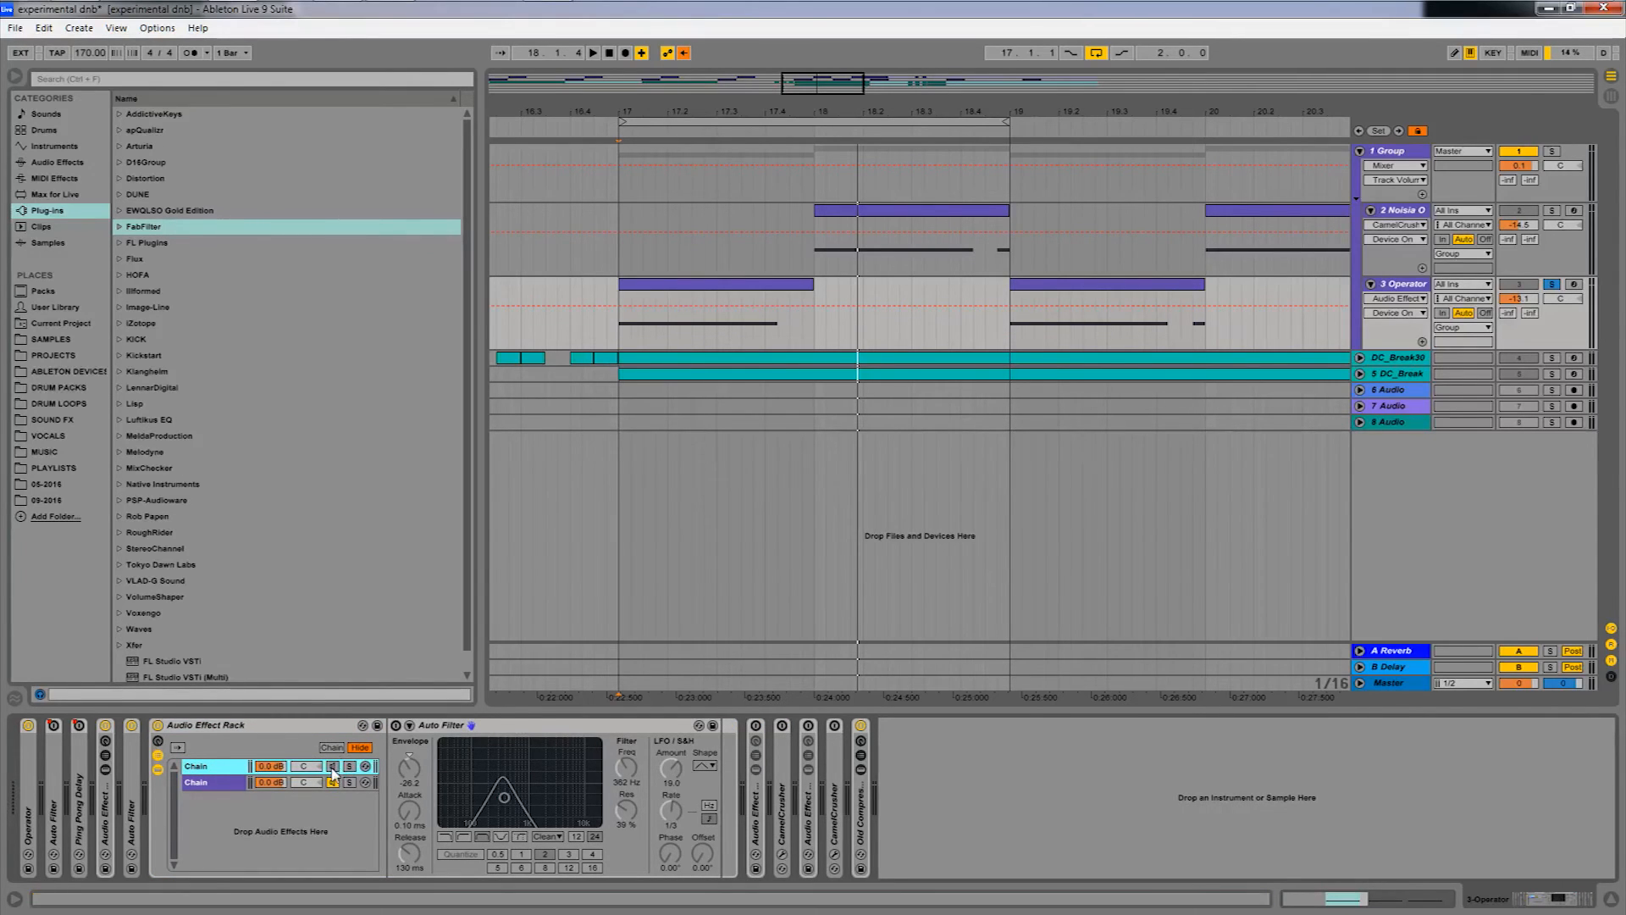
Fold this rack, turn on the next Audio Effect Rack, and show the ValhallaFreqEcho settings in its first chain.
{"action": "double_click", "coordinate": [250, 727]}
{"action": "double_click", "coordinate": [185, 735]}
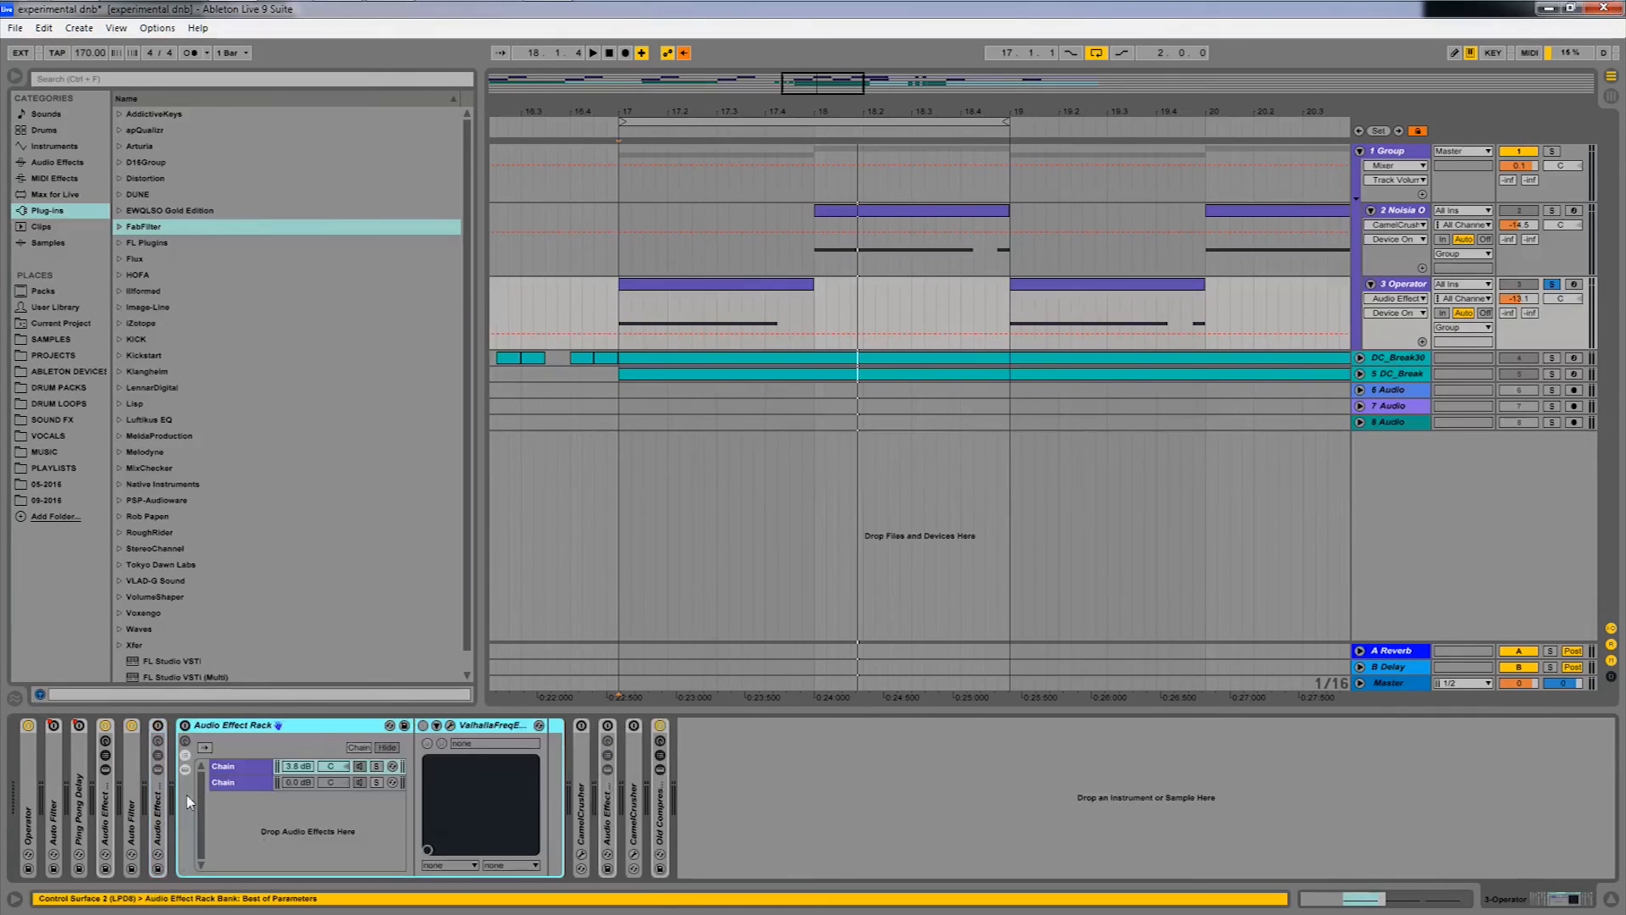
{"action": "left_click", "coordinate": [218, 767]}
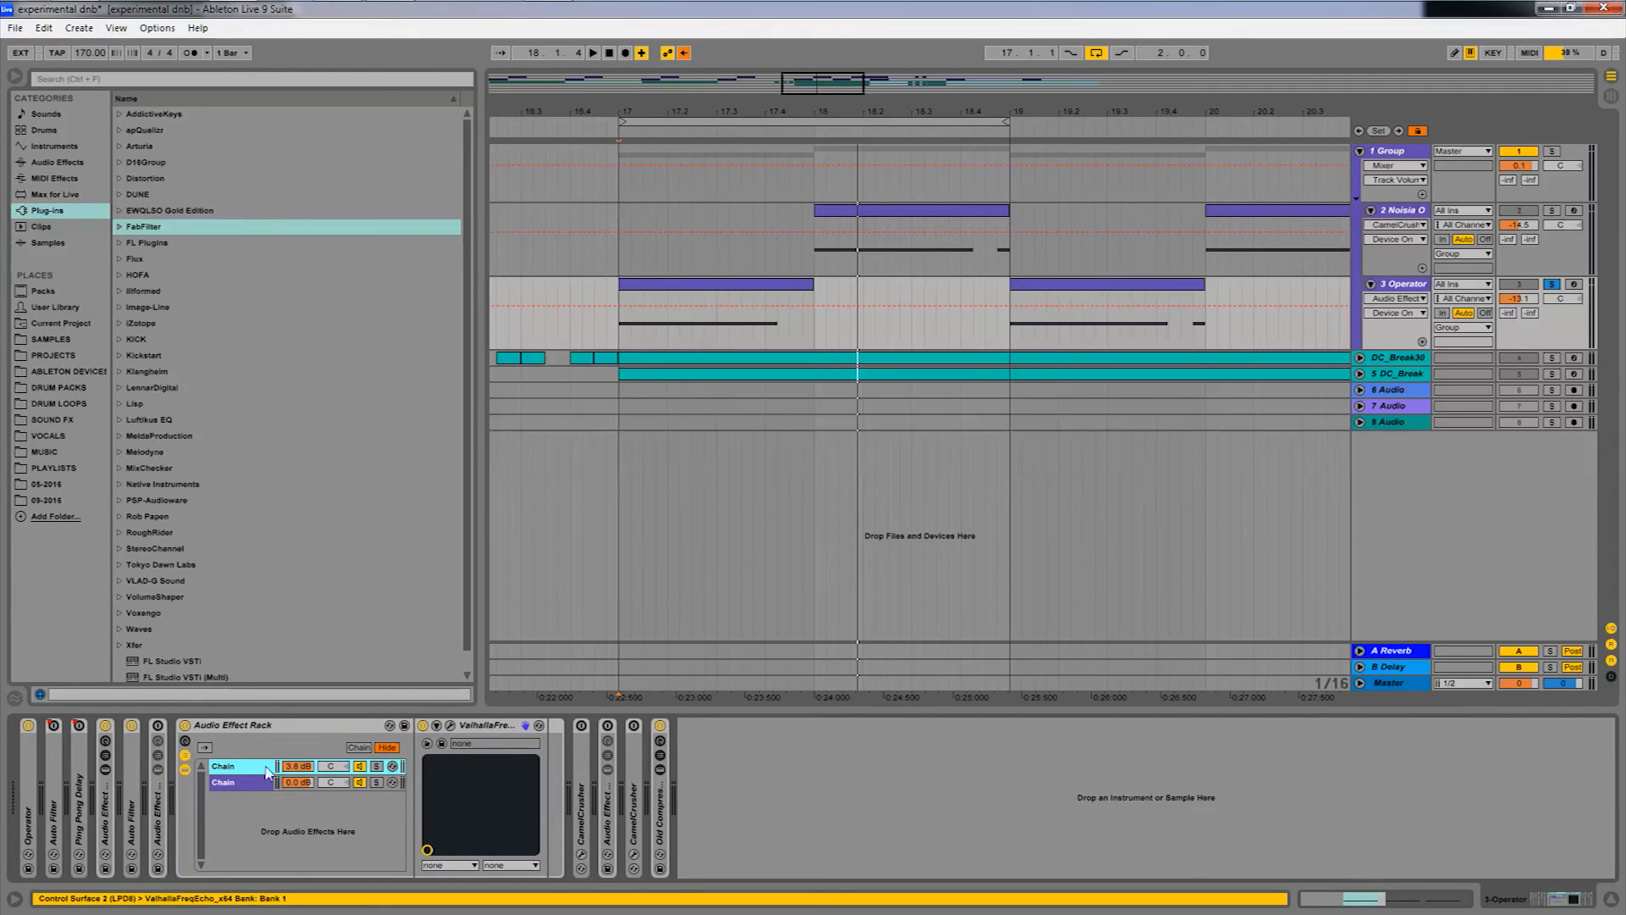
{"action": "left_click", "coordinate": [449, 725]}
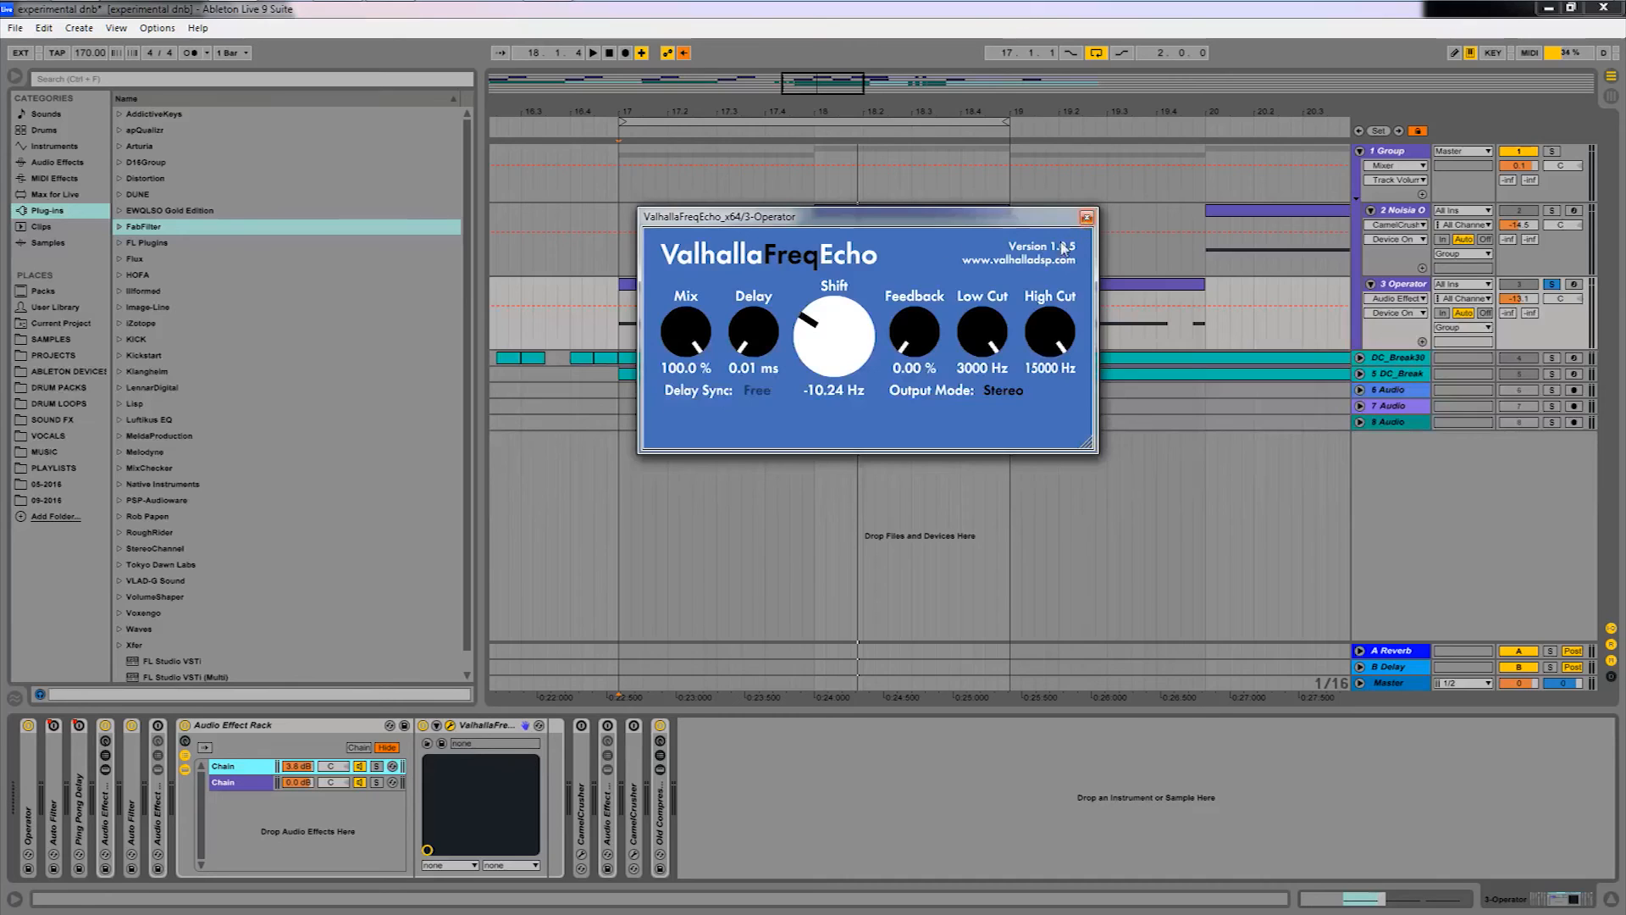
Close the ValhallaFreqEcho settings, show the rack's second chain, then fold the rack and audition the result.
{"action": "left_click", "coordinate": [1086, 219]}
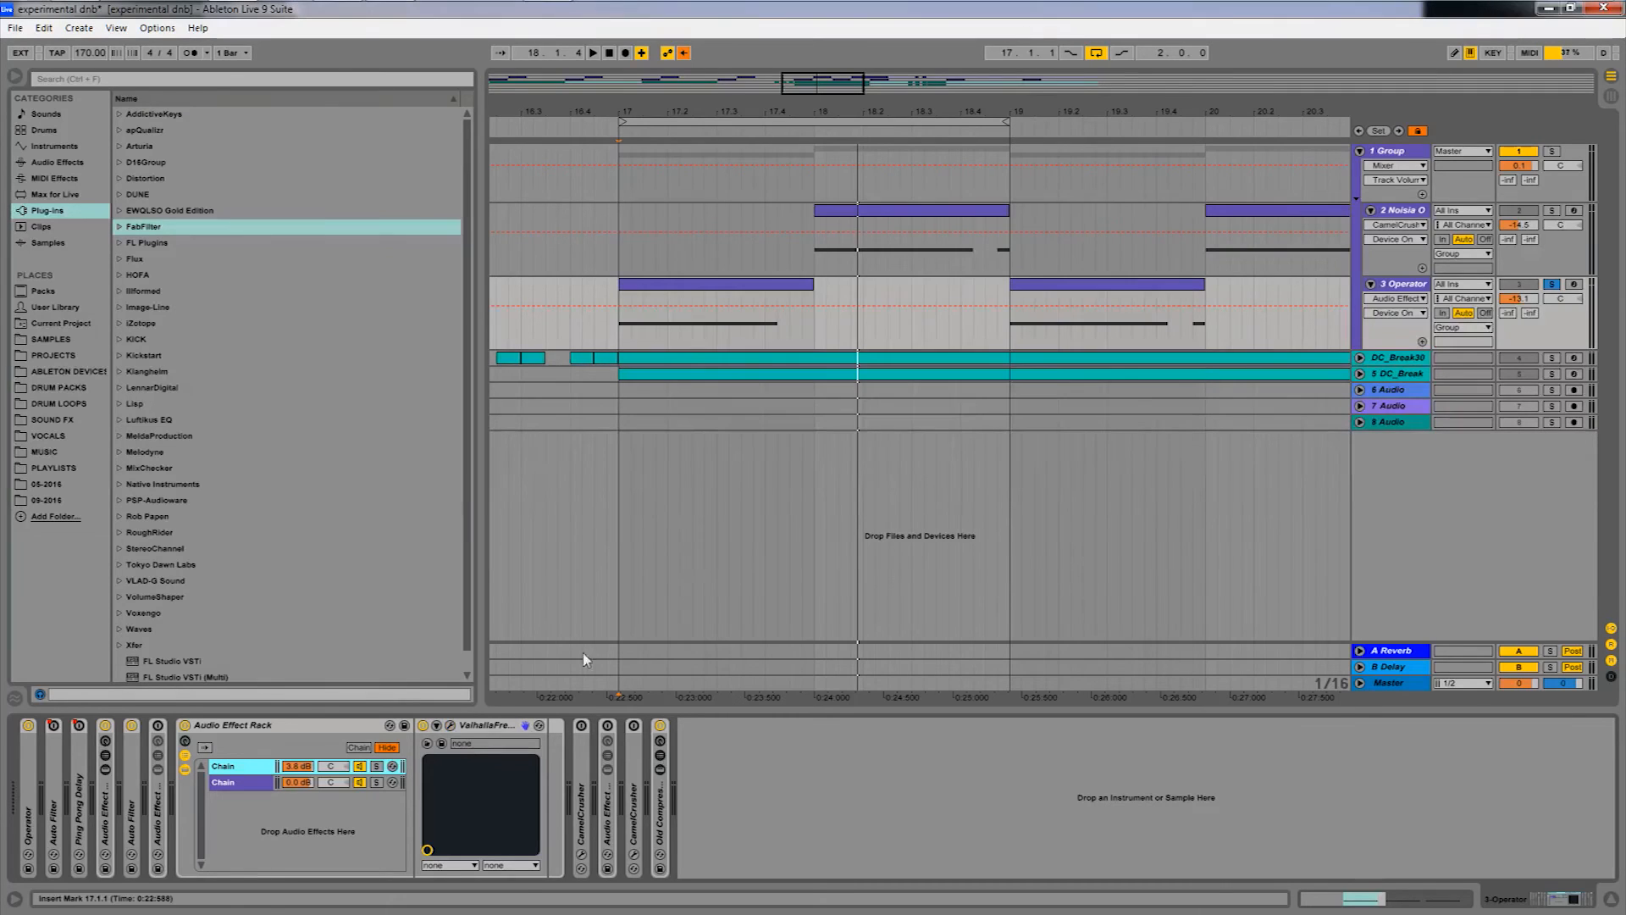
{"action": "left_click", "coordinate": [240, 782]}
{"action": "left_click", "coordinate": [239, 726]}
{"action": "double_click", "coordinate": [239, 726]}
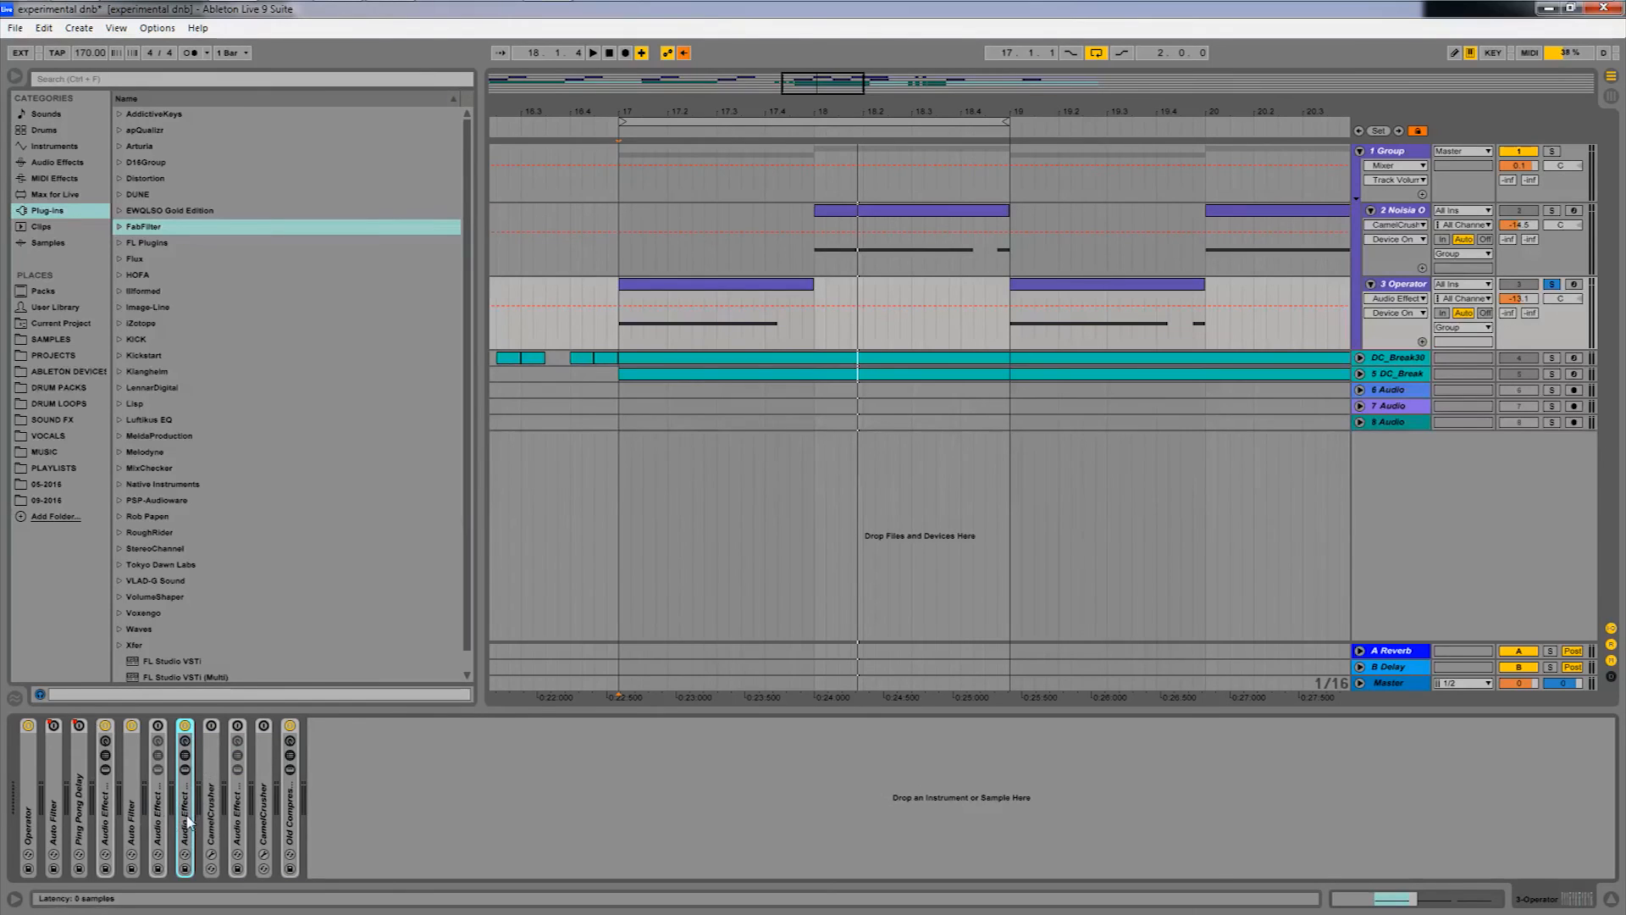
{"action": "key", "text": "space"}
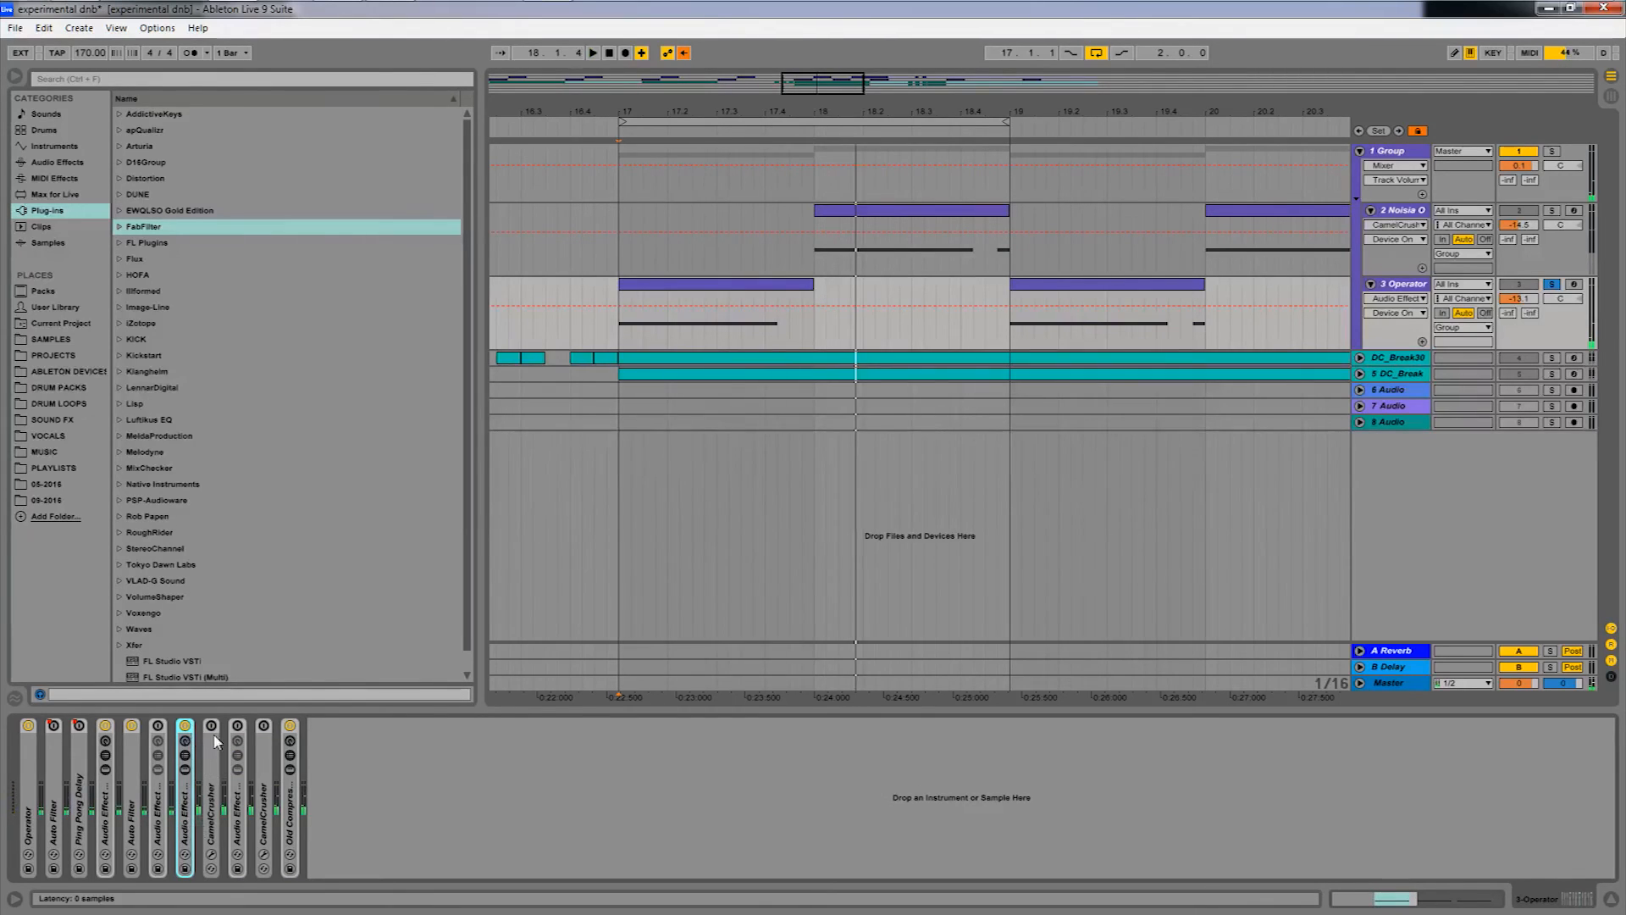
Turn on the CamelCrusher after the folded rack and examine its plug-in settings.
{"action": "double_click", "coordinate": [209, 804]}
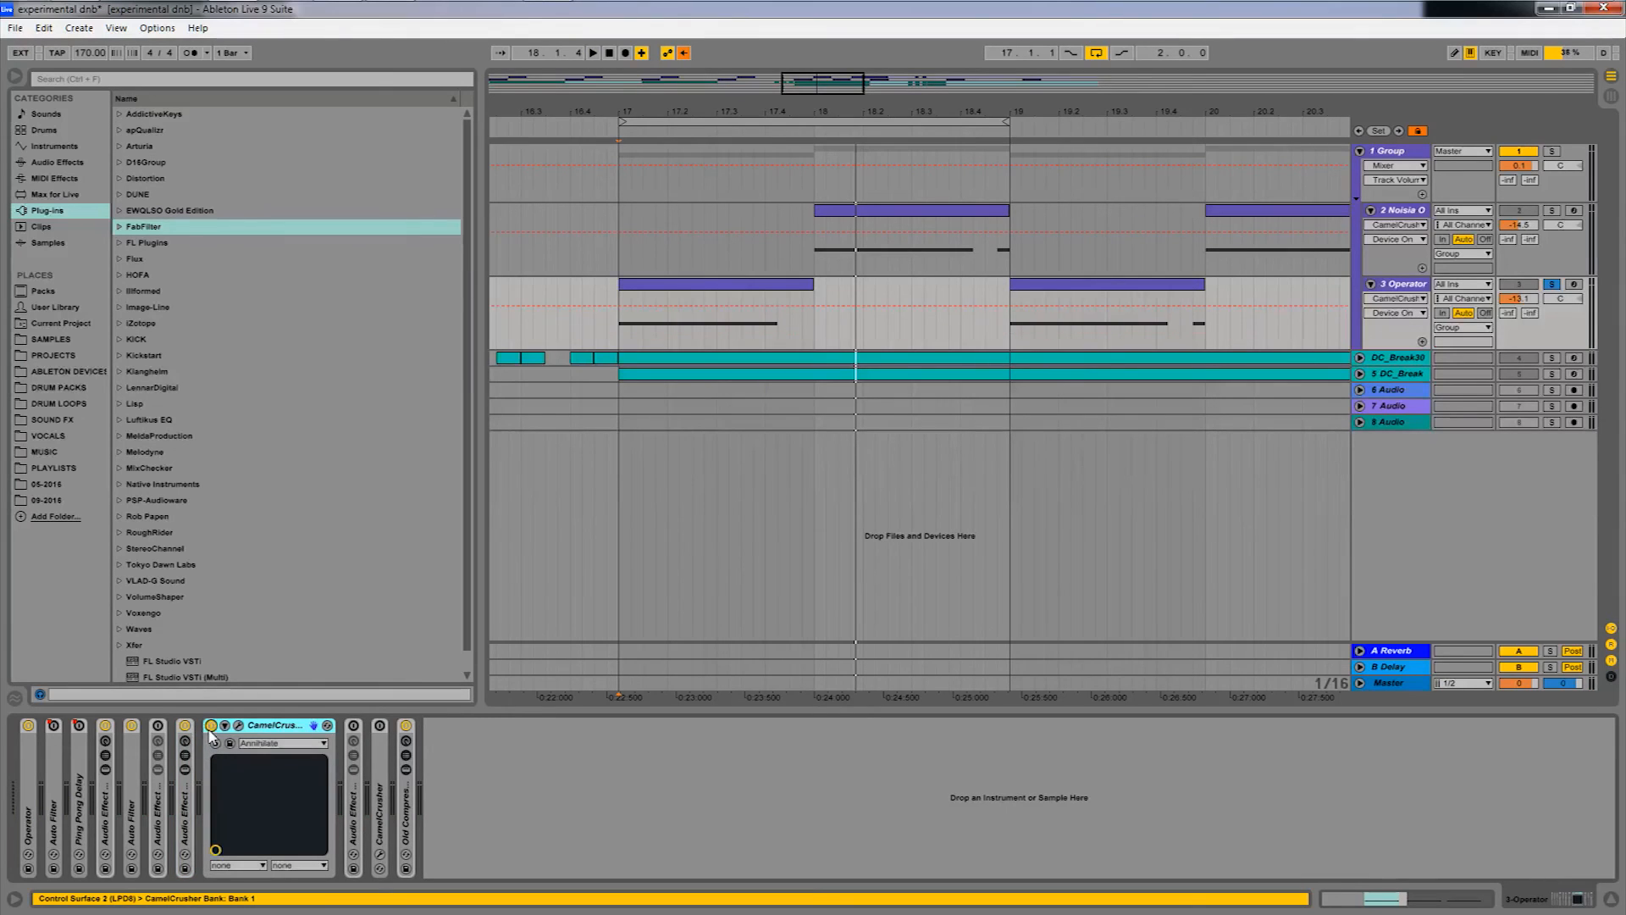
{"action": "left_click", "coordinate": [238, 724]}
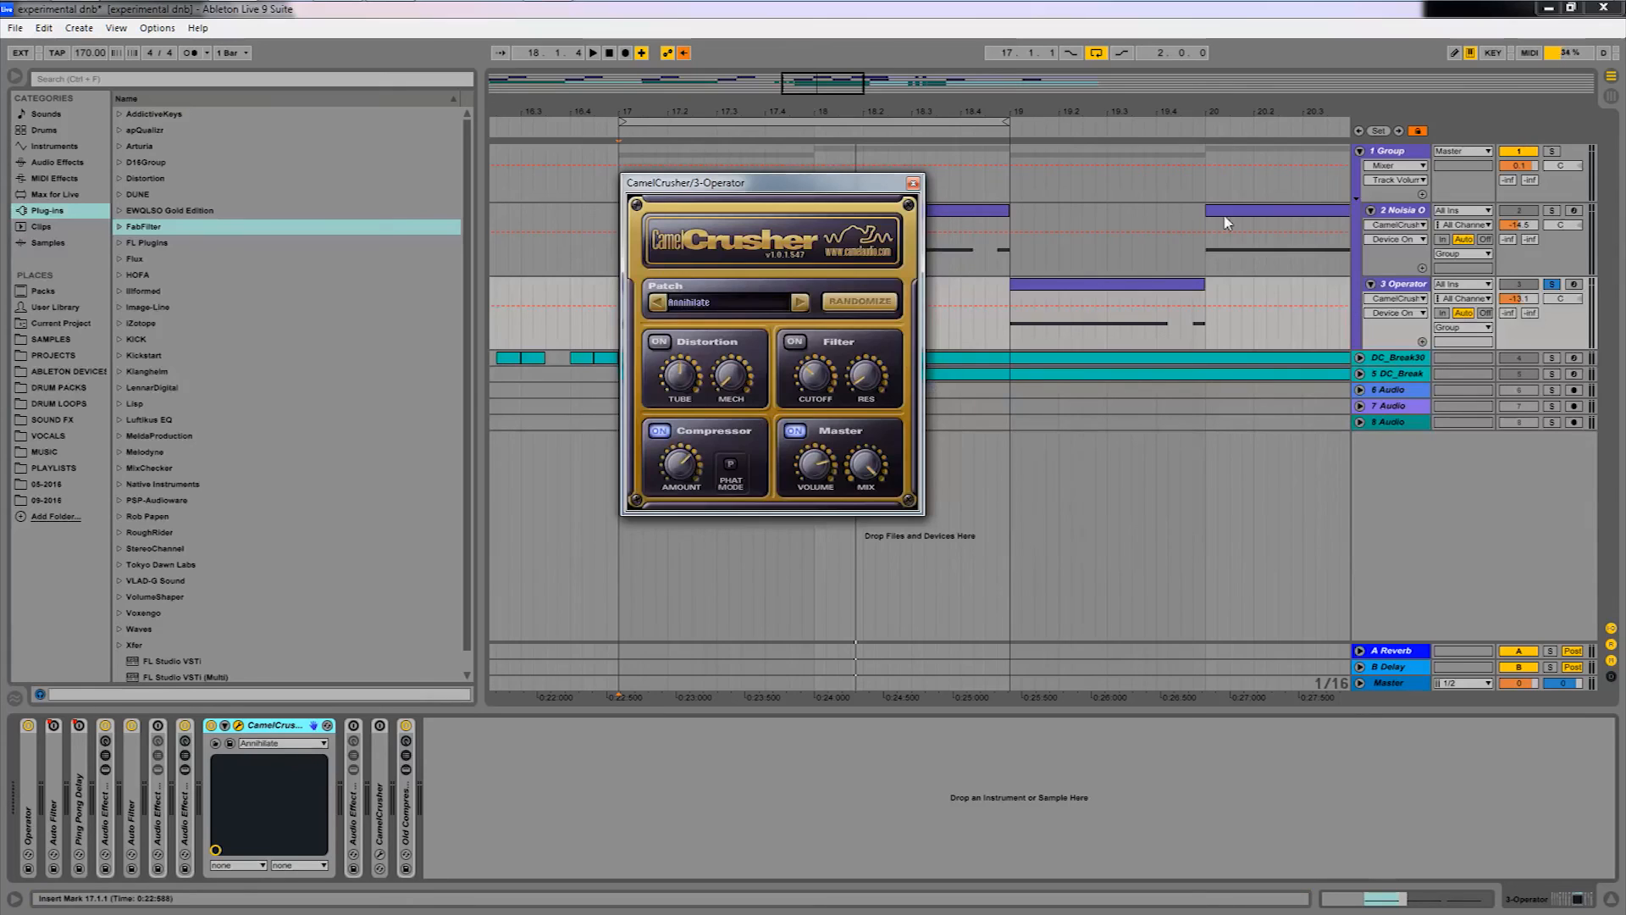
{"action": "left_click", "coordinate": [913, 184]}
Unfold and turn on the Audio Effect Rack after CamelCrusher, showing its first chain.
{"action": "left_click", "coordinate": [236, 826]}
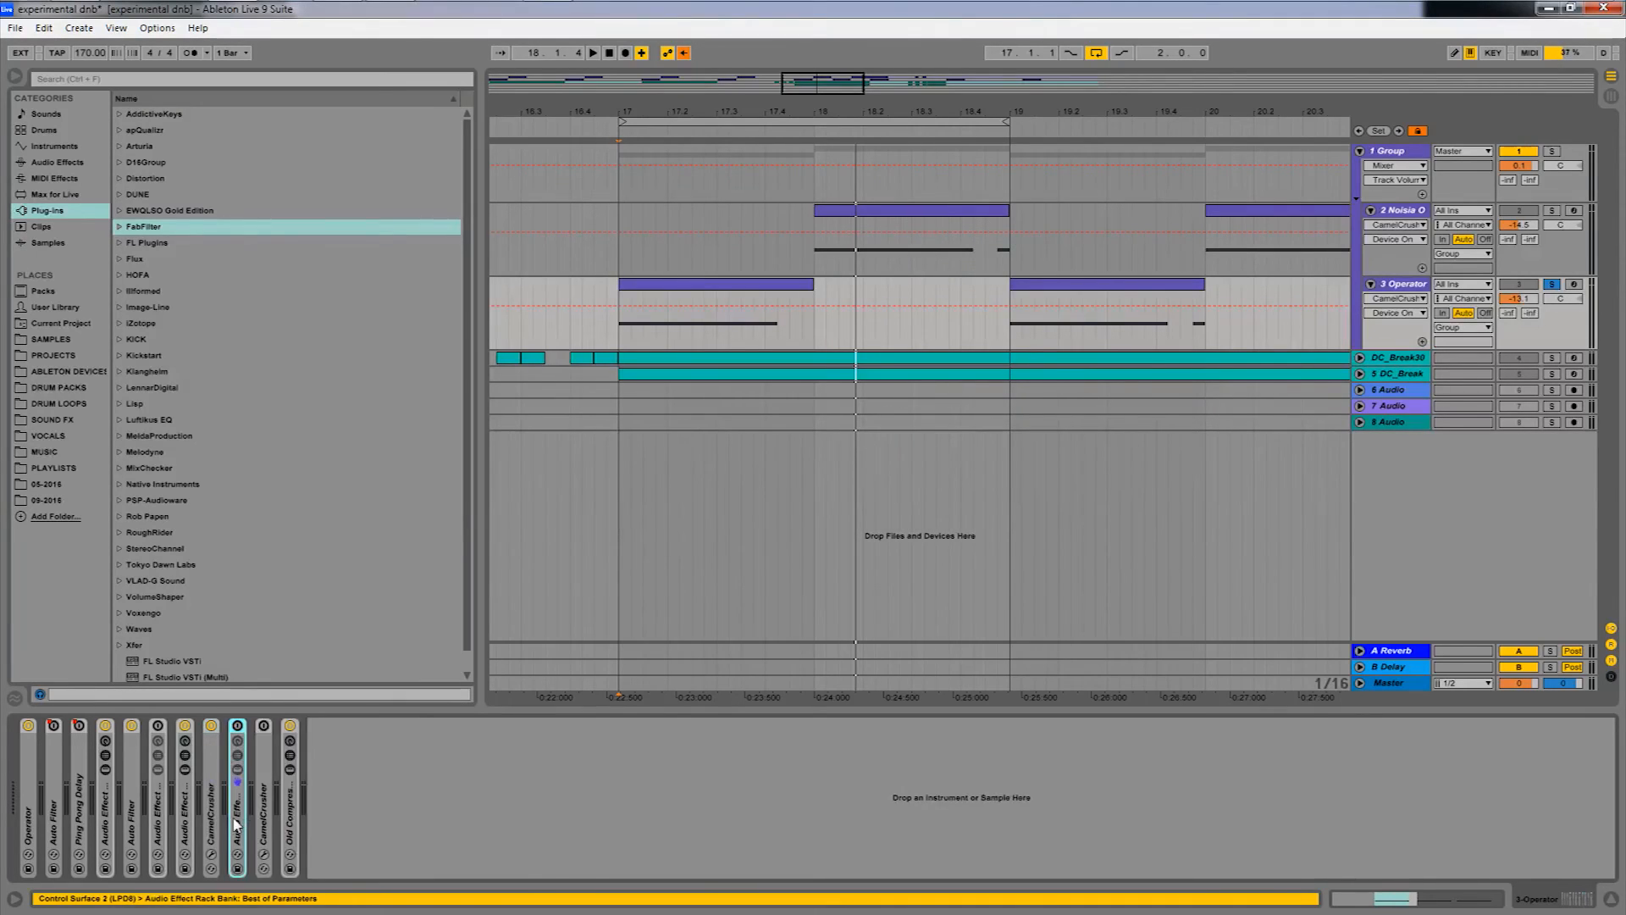
{"action": "double_click", "coordinate": [236, 826]}
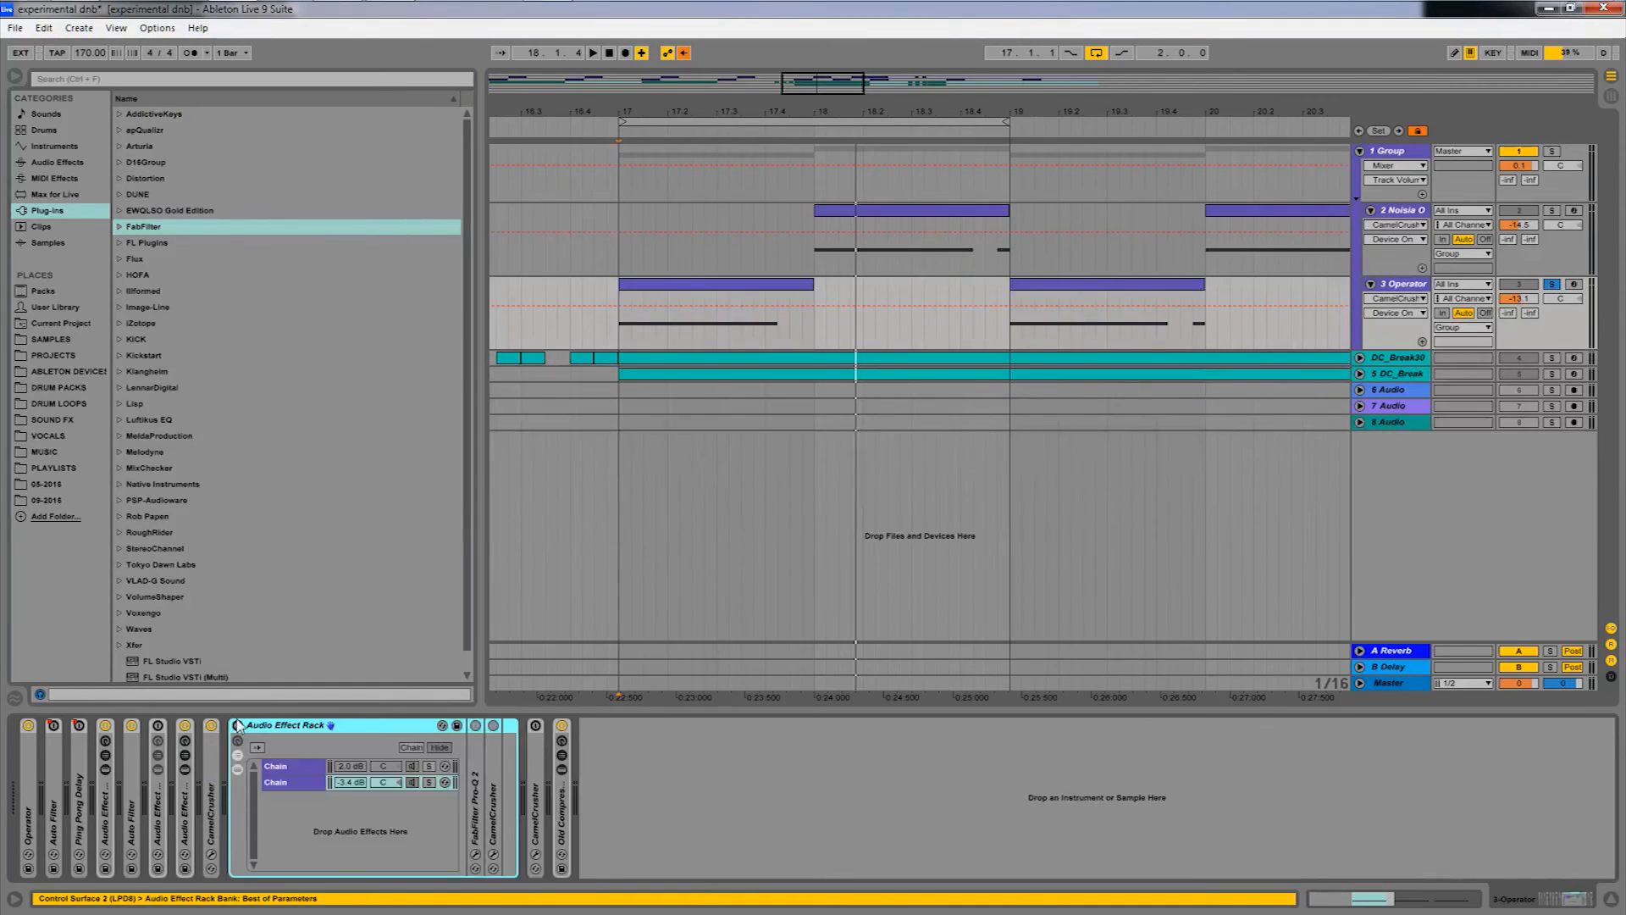
{"action": "left_click", "coordinate": [288, 767]}
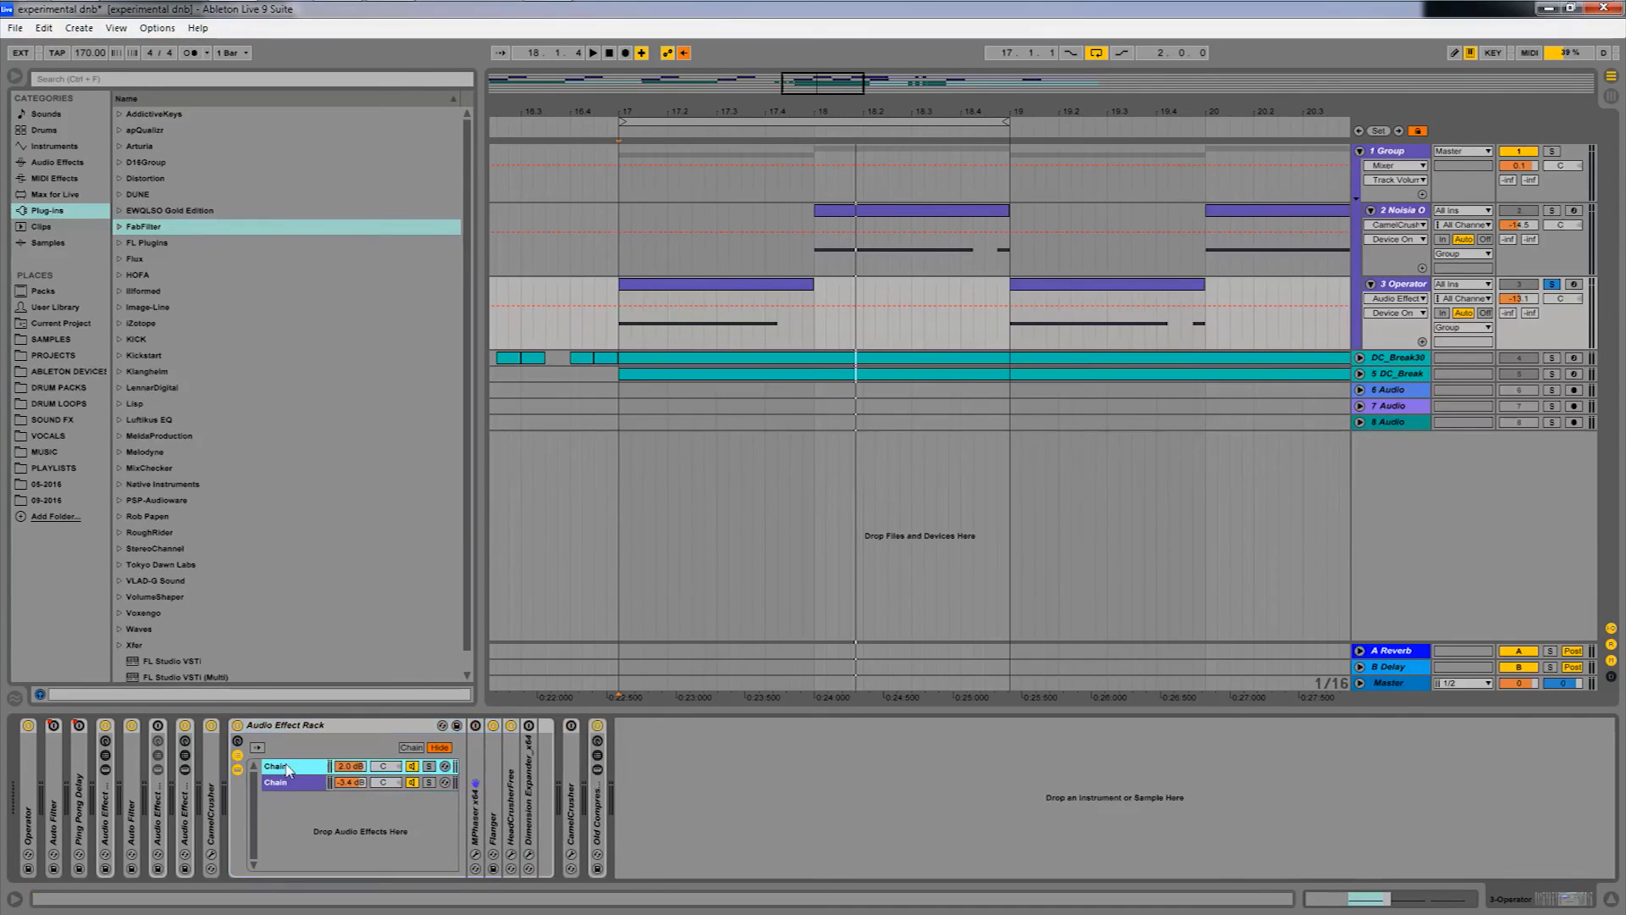
Examine the Flanger and HeadCrusherFree settings in the rack's first chain, closing each view when done.
{"action": "left_click", "coordinate": [496, 829]}
{"action": "double_click", "coordinate": [496, 835]}
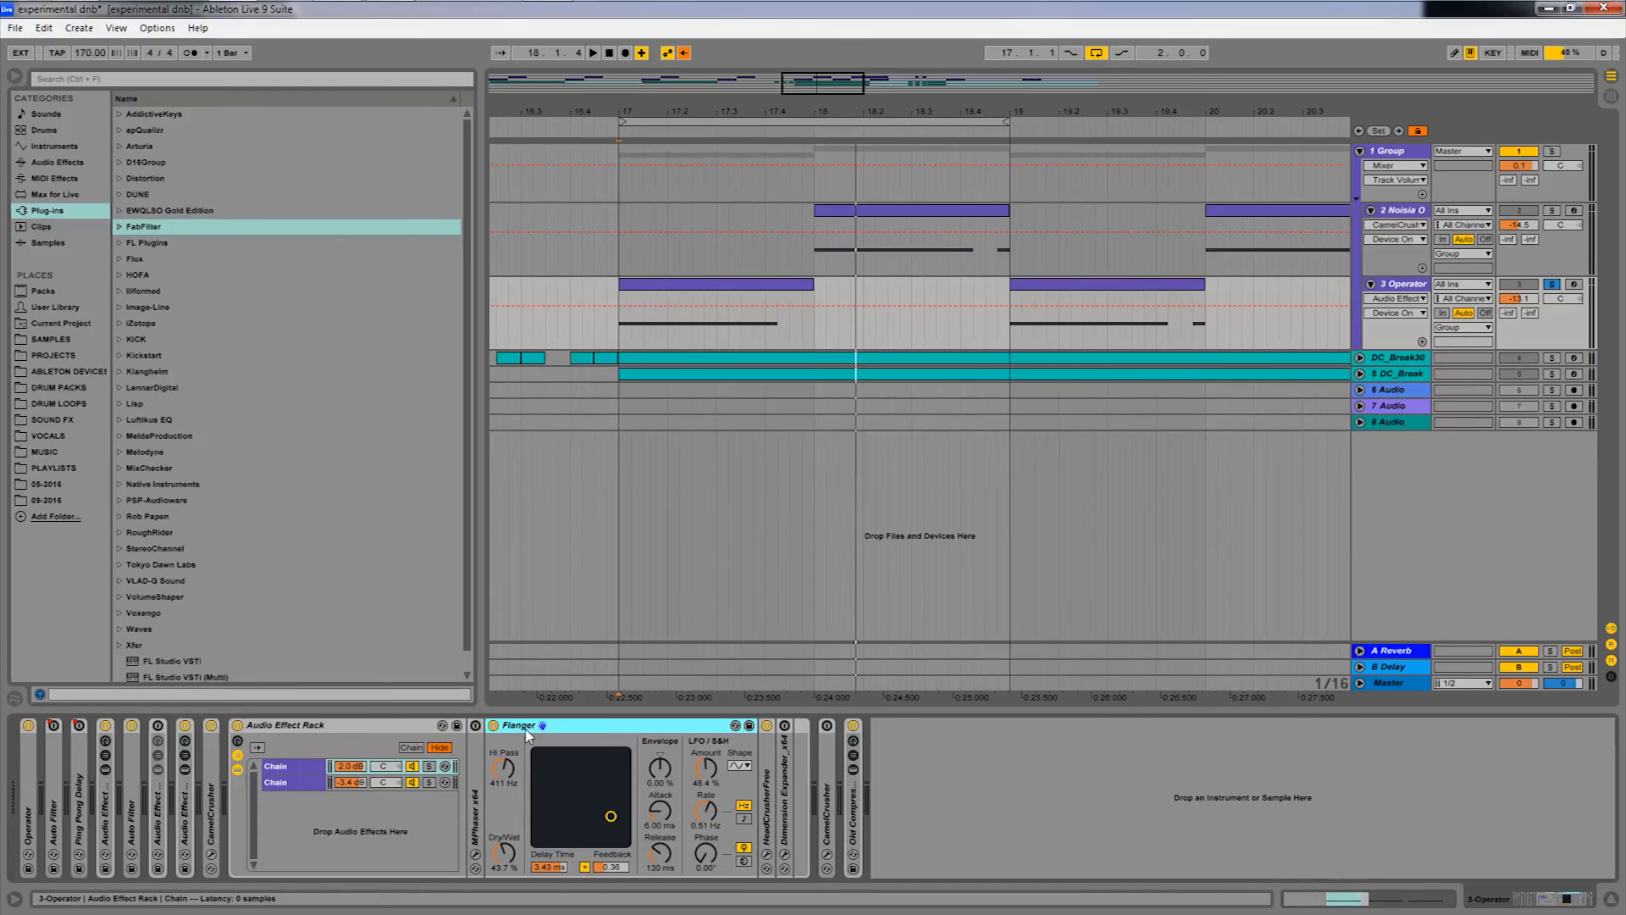
{"action": "double_click", "coordinate": [526, 726]}
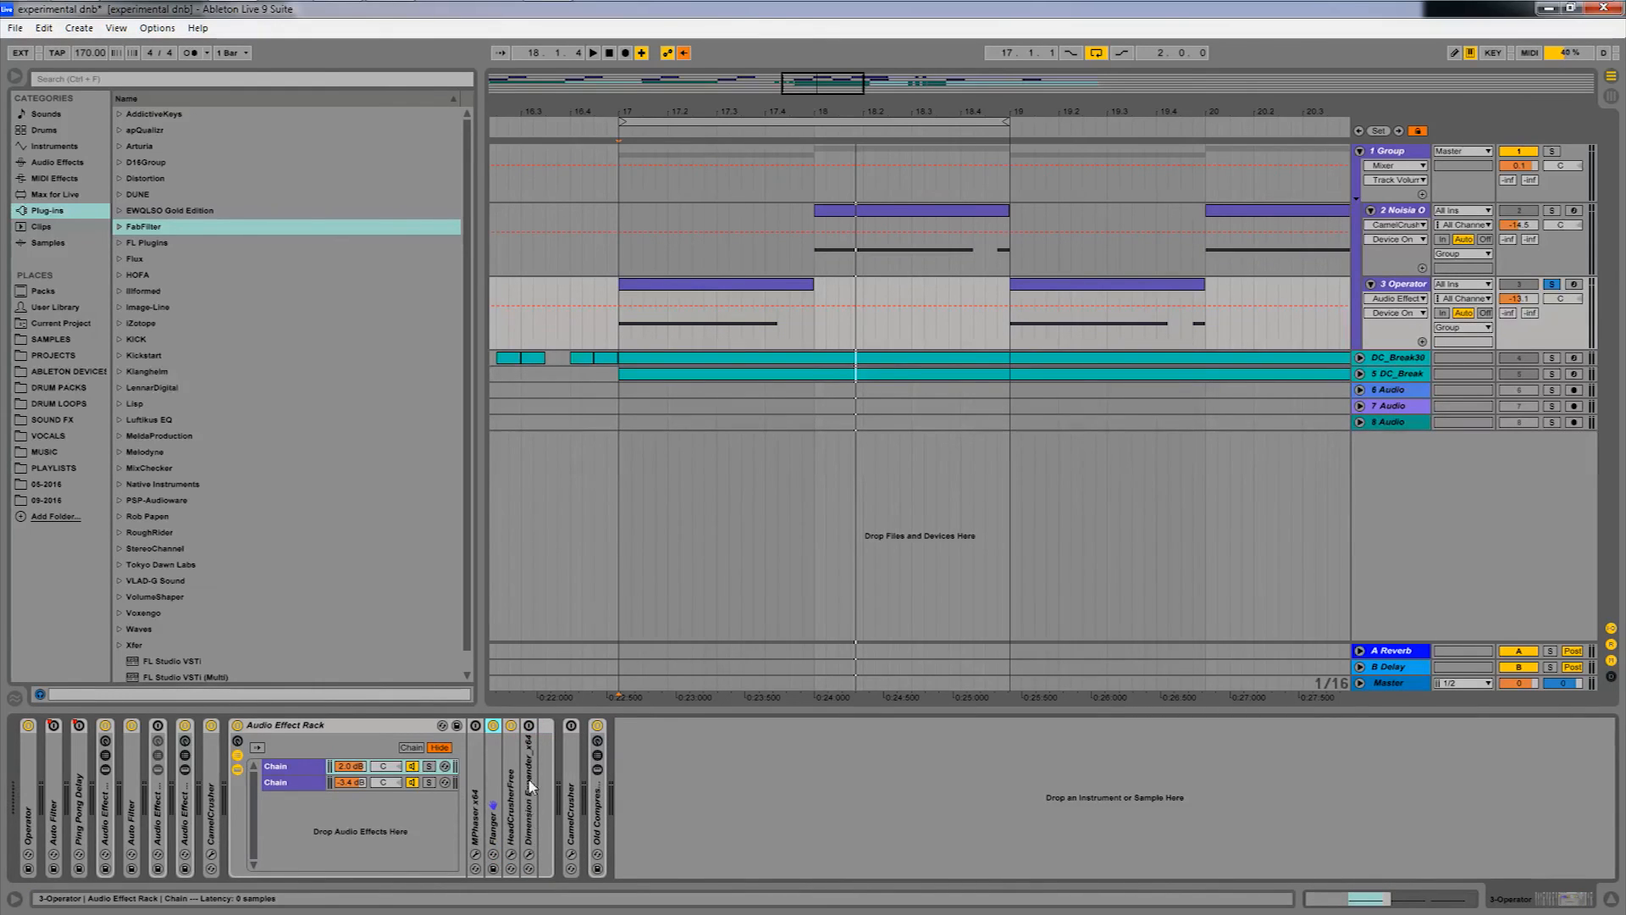
{"action": "left_click", "coordinate": [510, 855]}
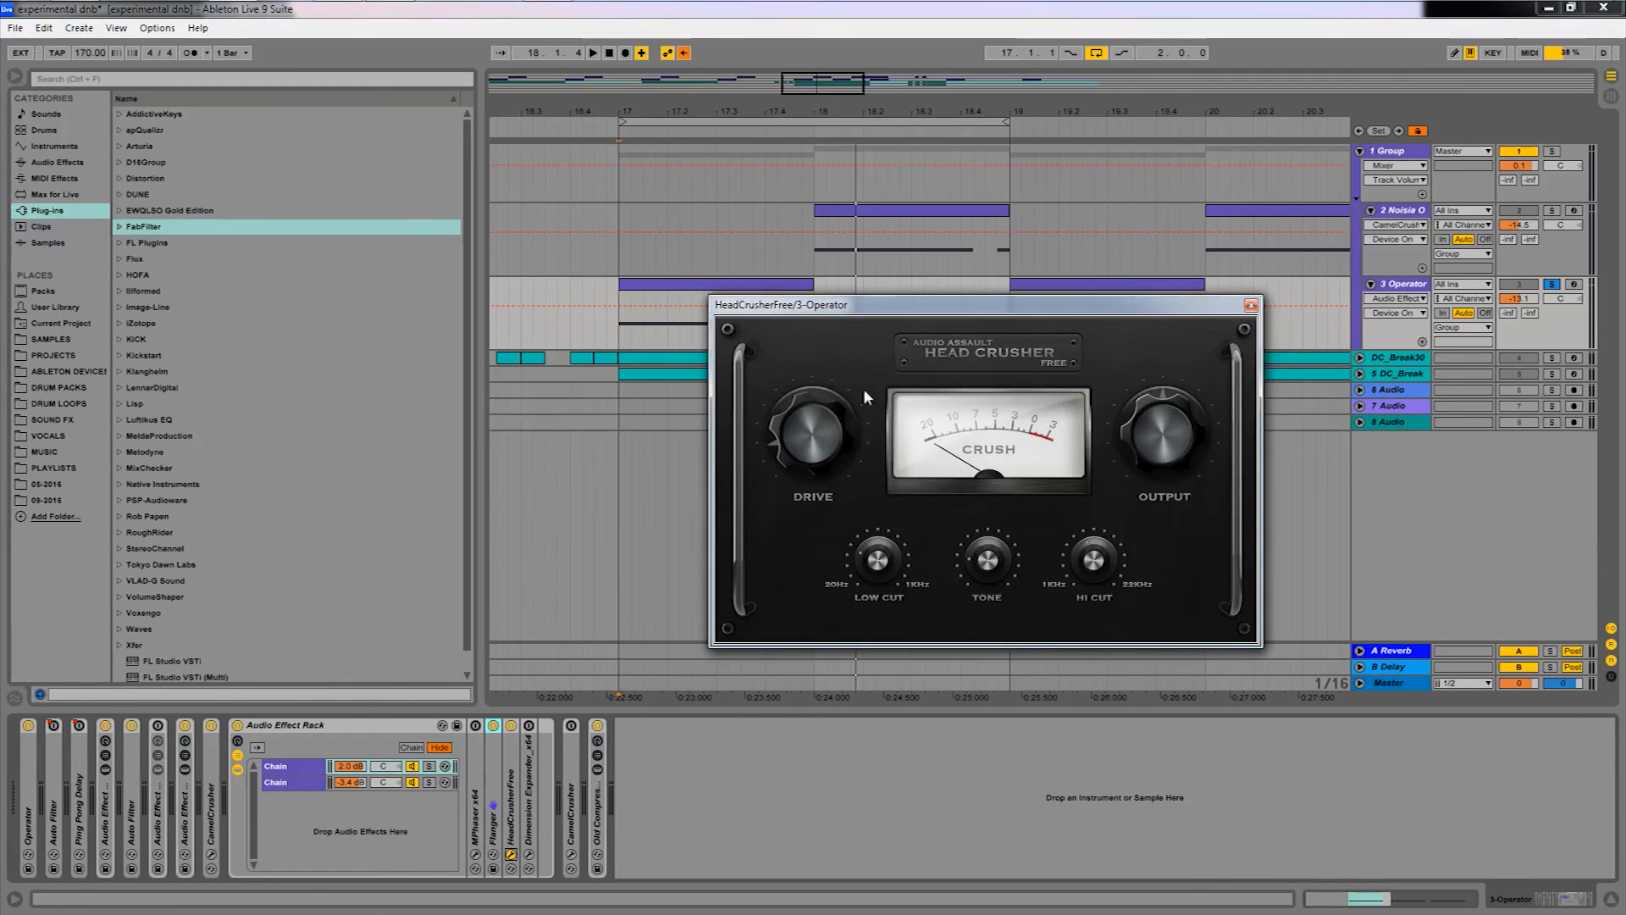
{"action": "left_click_drag", "start_coordinate": [968, 298], "coordinate": [774, 240]}
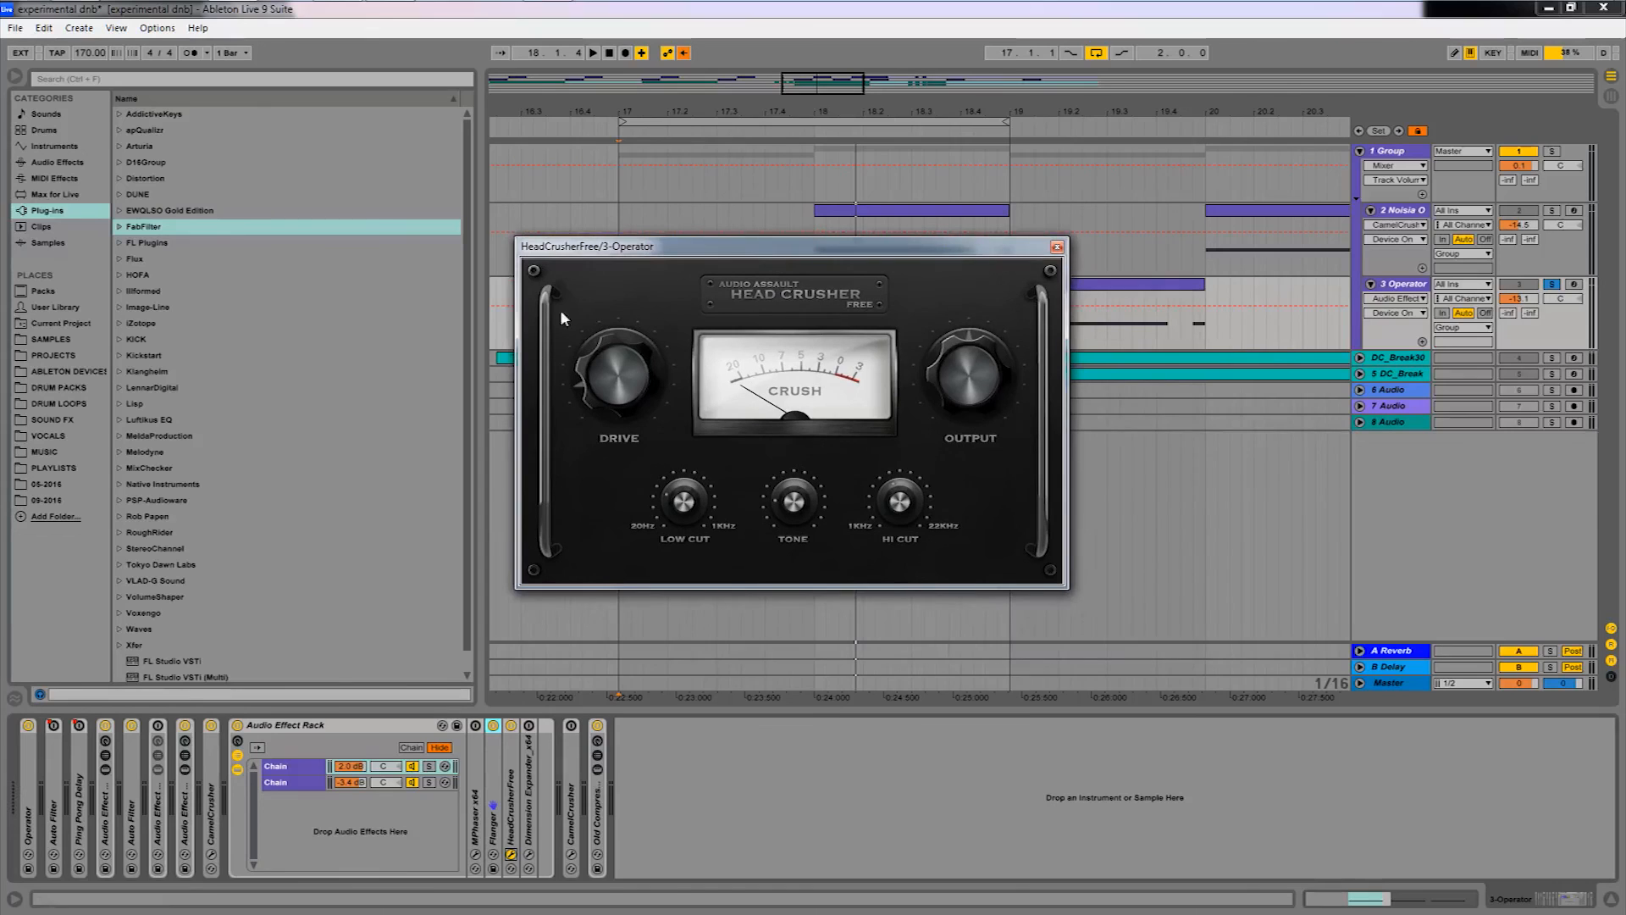
{"action": "left_click", "coordinate": [1057, 247]}
Turn on the last CamelCrusher and audition the first chain with MPhaser on and off, leaving MPhaser folded and off.
{"action": "double_click", "coordinate": [474, 796]}
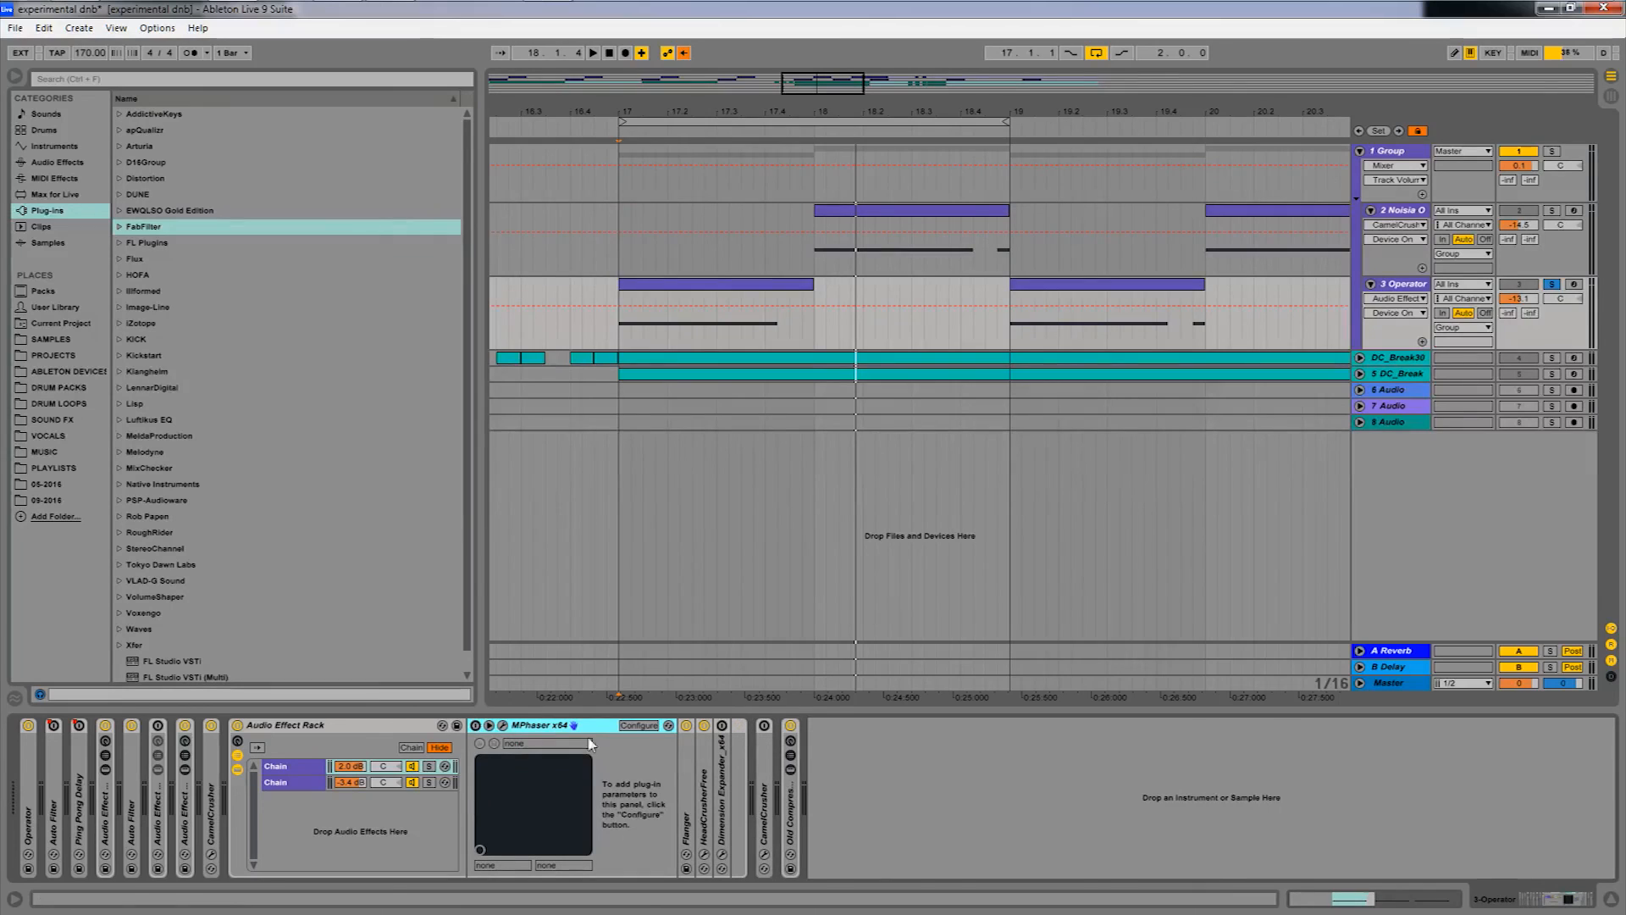
{"action": "left_click", "coordinate": [475, 725]}
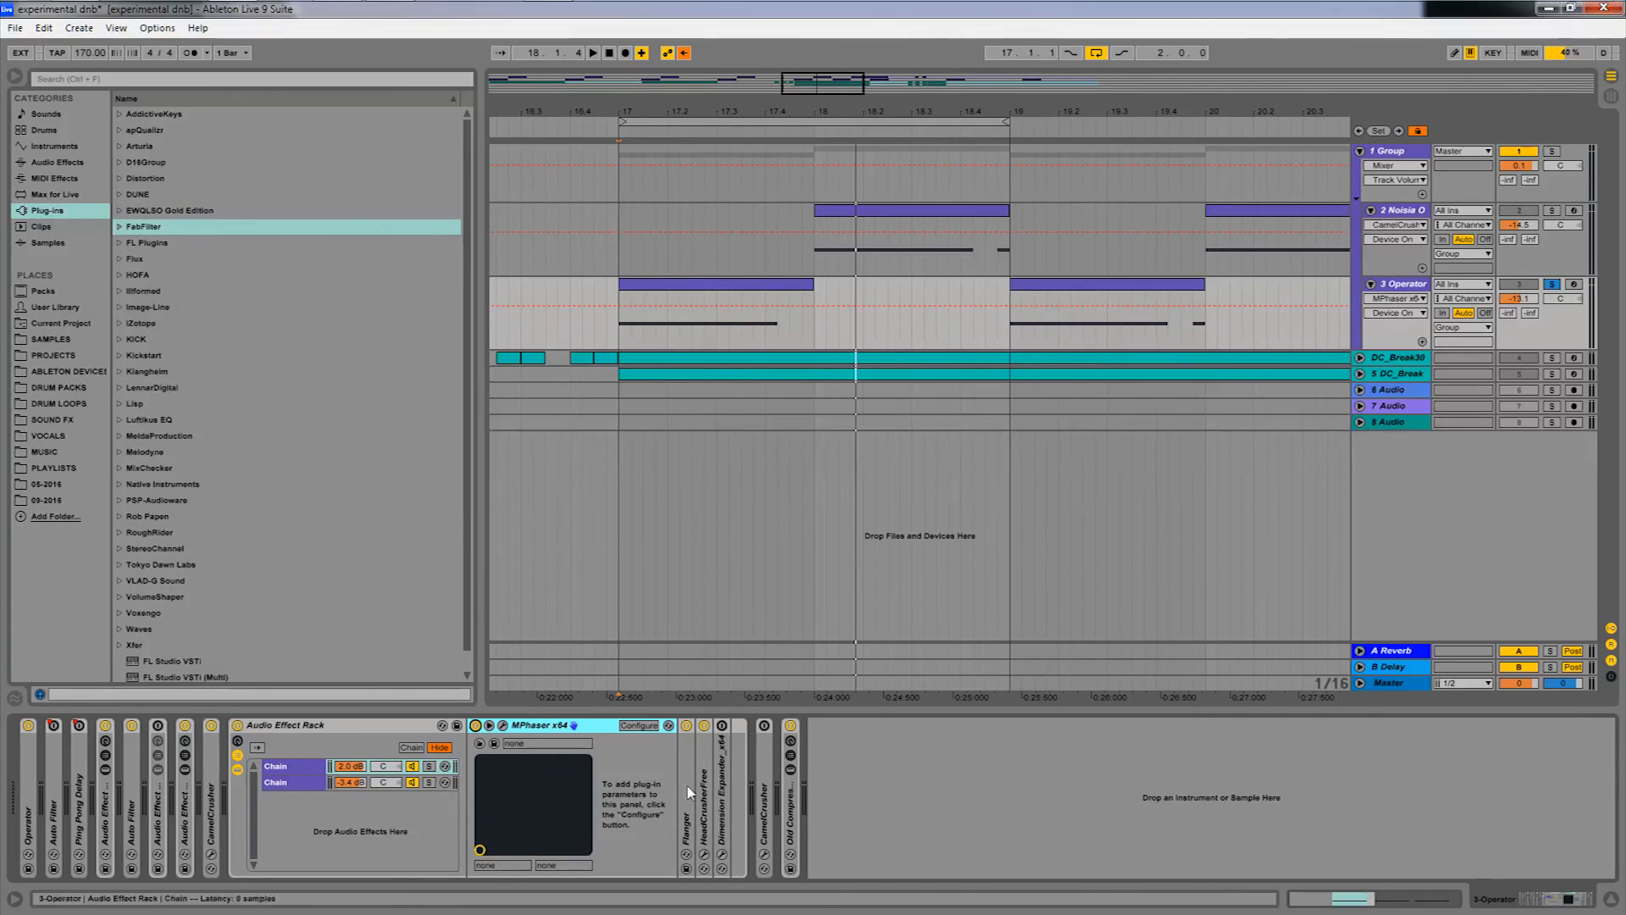
{"action": "left_click", "coordinate": [763, 726]}
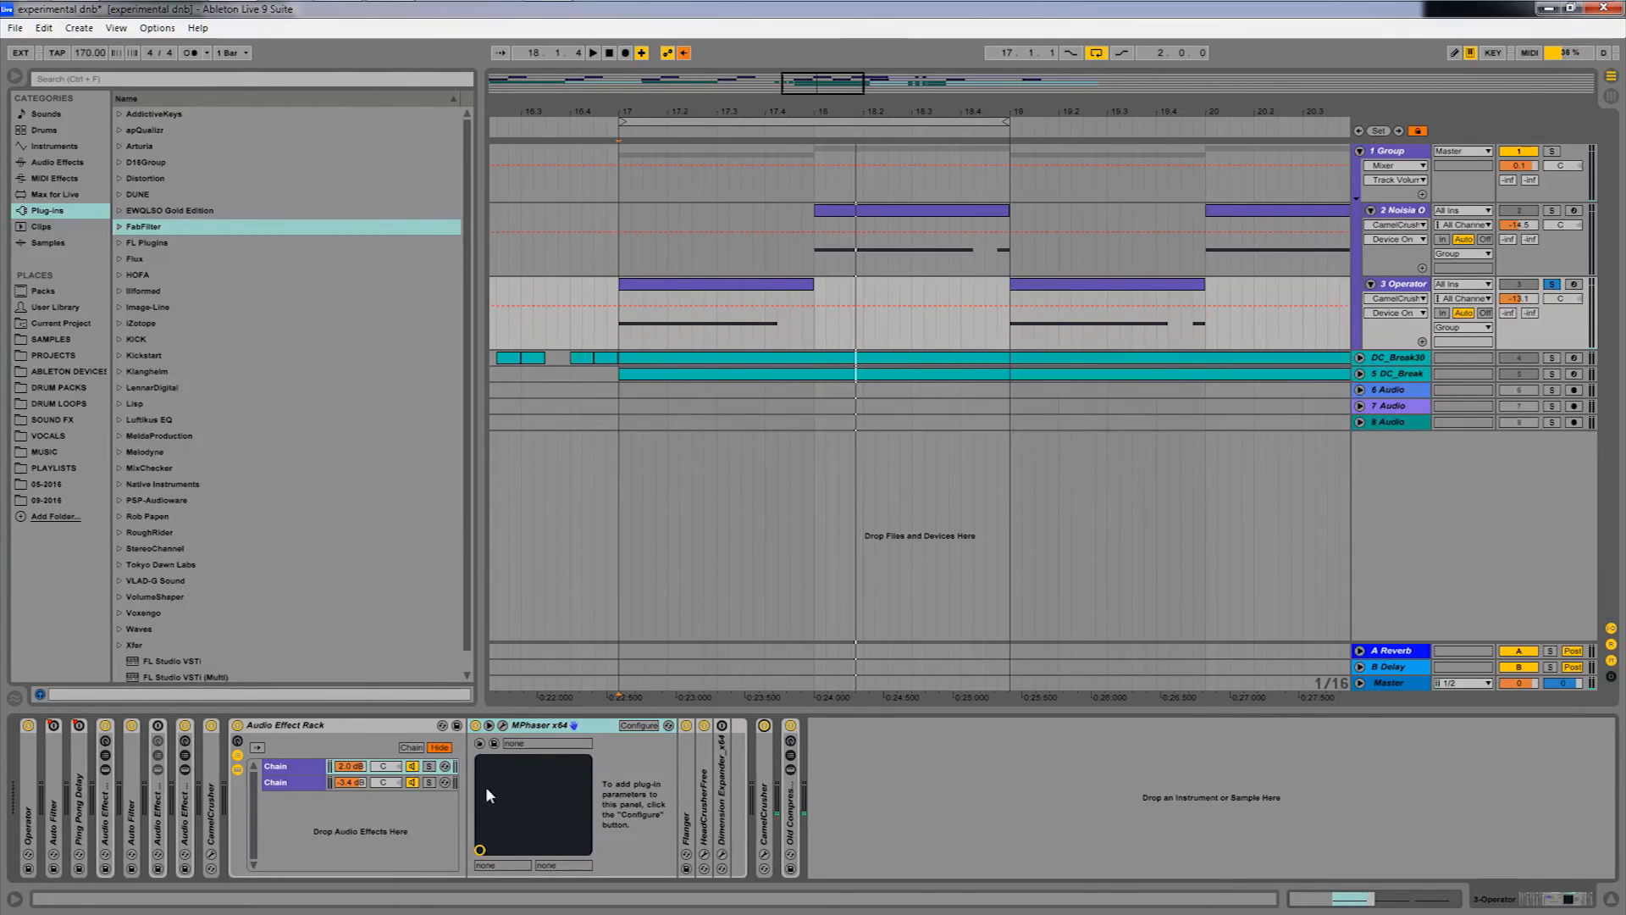
{"action": "left_click", "coordinate": [476, 726]}
{"action": "key", "text": "space"}
{"action": "left_click", "coordinate": [475, 725]}
{"action": "double_click", "coordinate": [539, 725]}
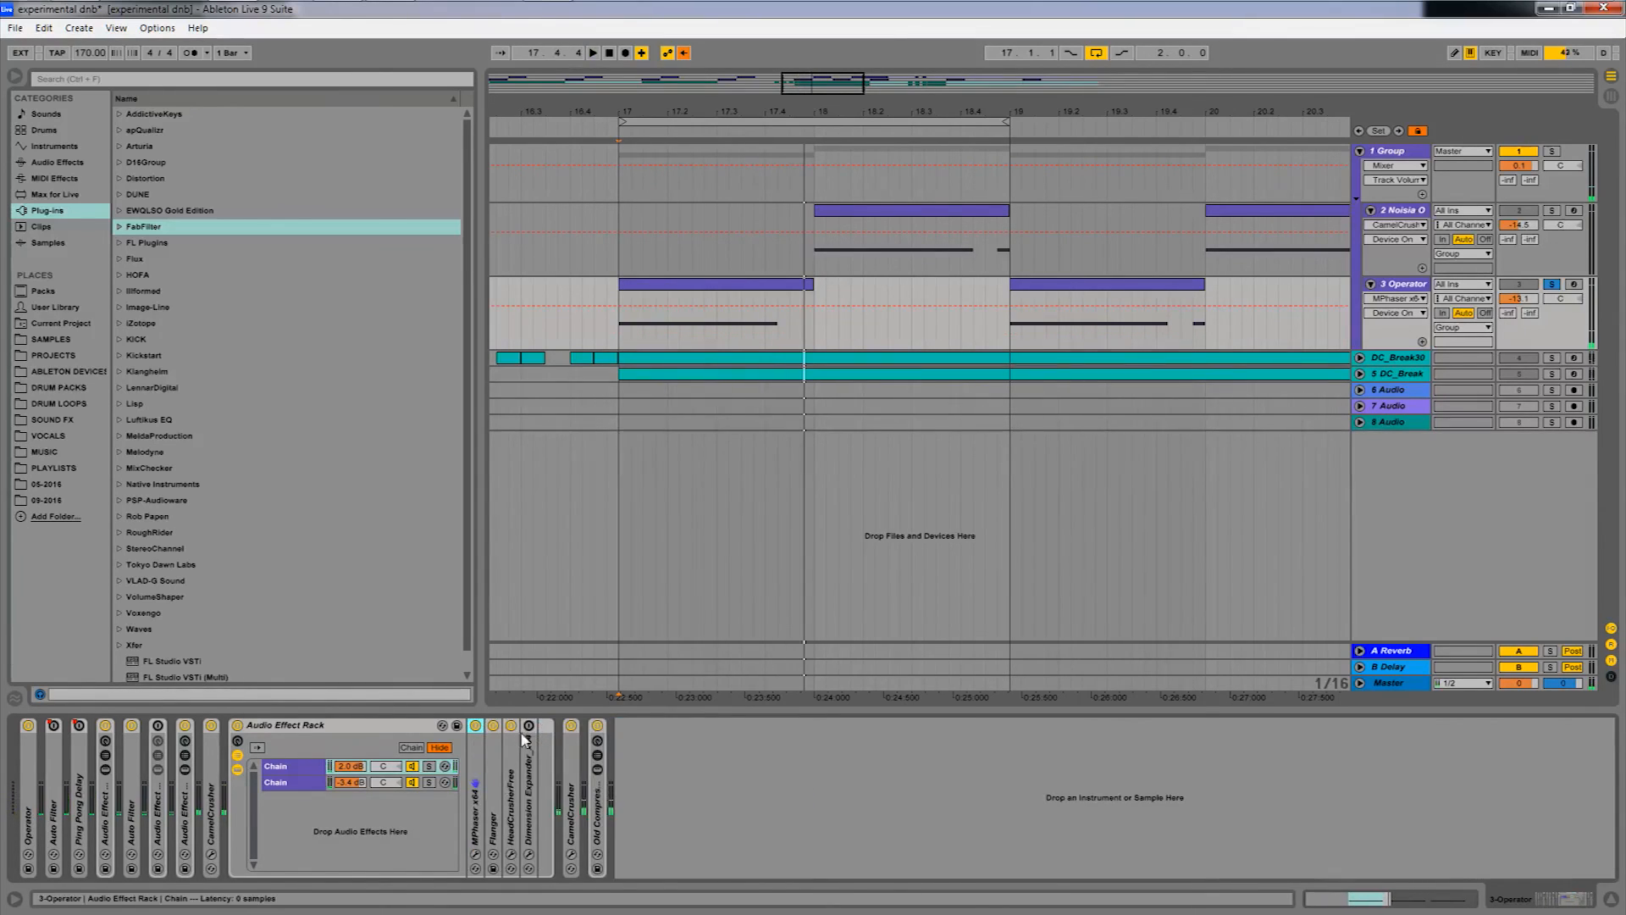
{"action": "left_click", "coordinate": [475, 726]}
Unfold Dimension Expander in the first chain, audition the sound with it off, and fold it again.
{"action": "double_click", "coordinate": [533, 729]}
{"action": "key", "text": "space"}
{"action": "key", "text": "space"}
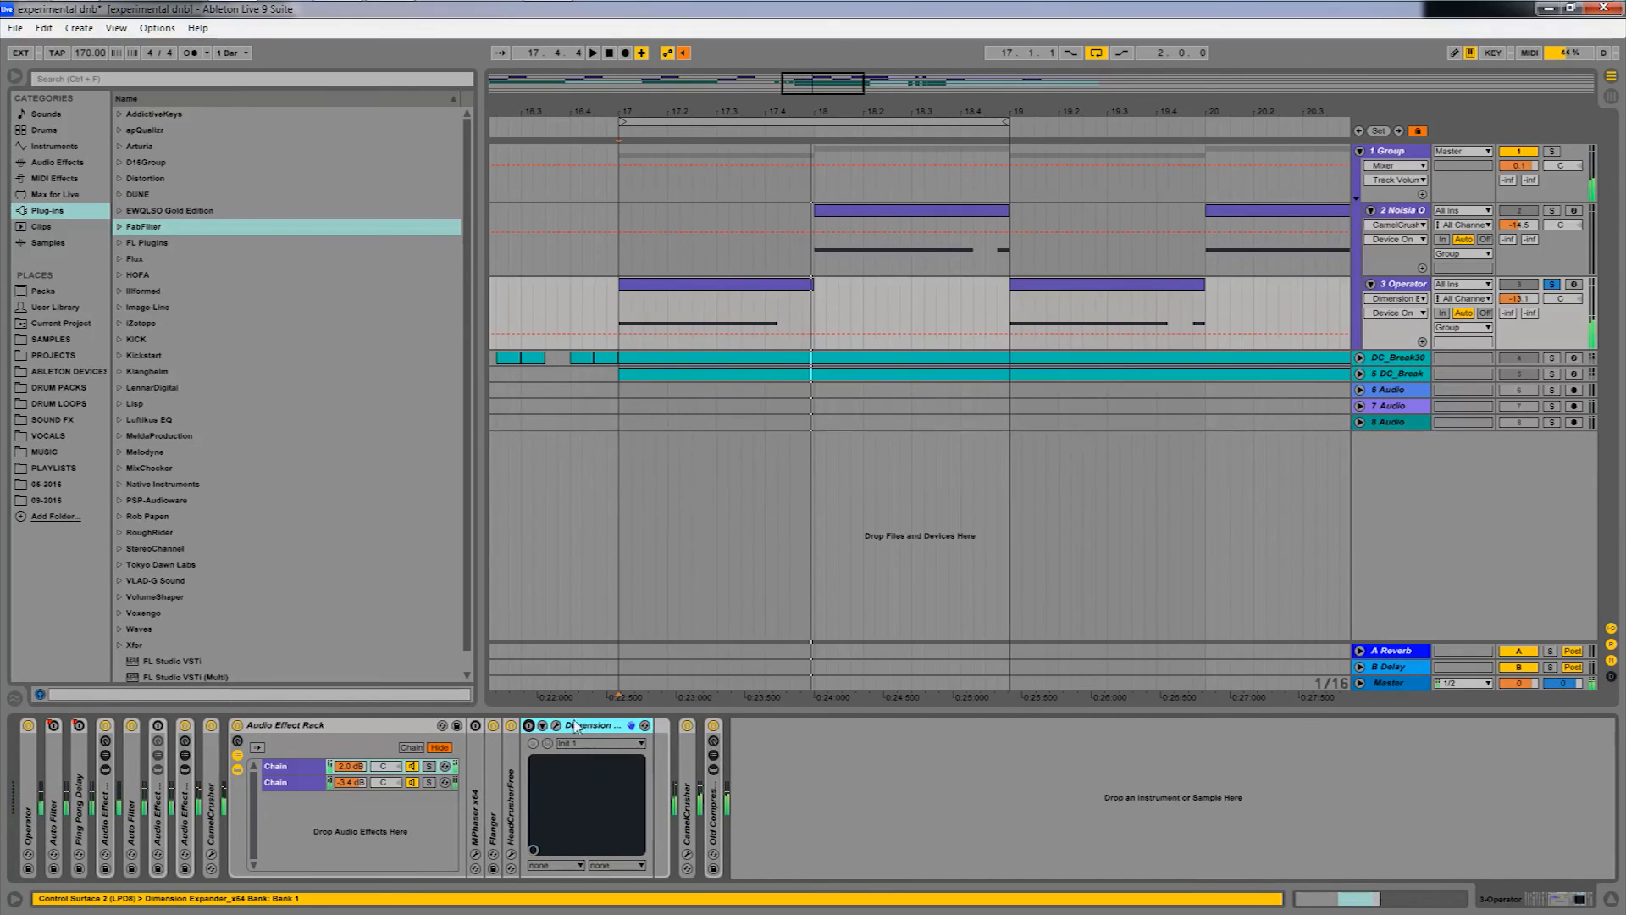
{"action": "right_click", "coordinate": [593, 729]}
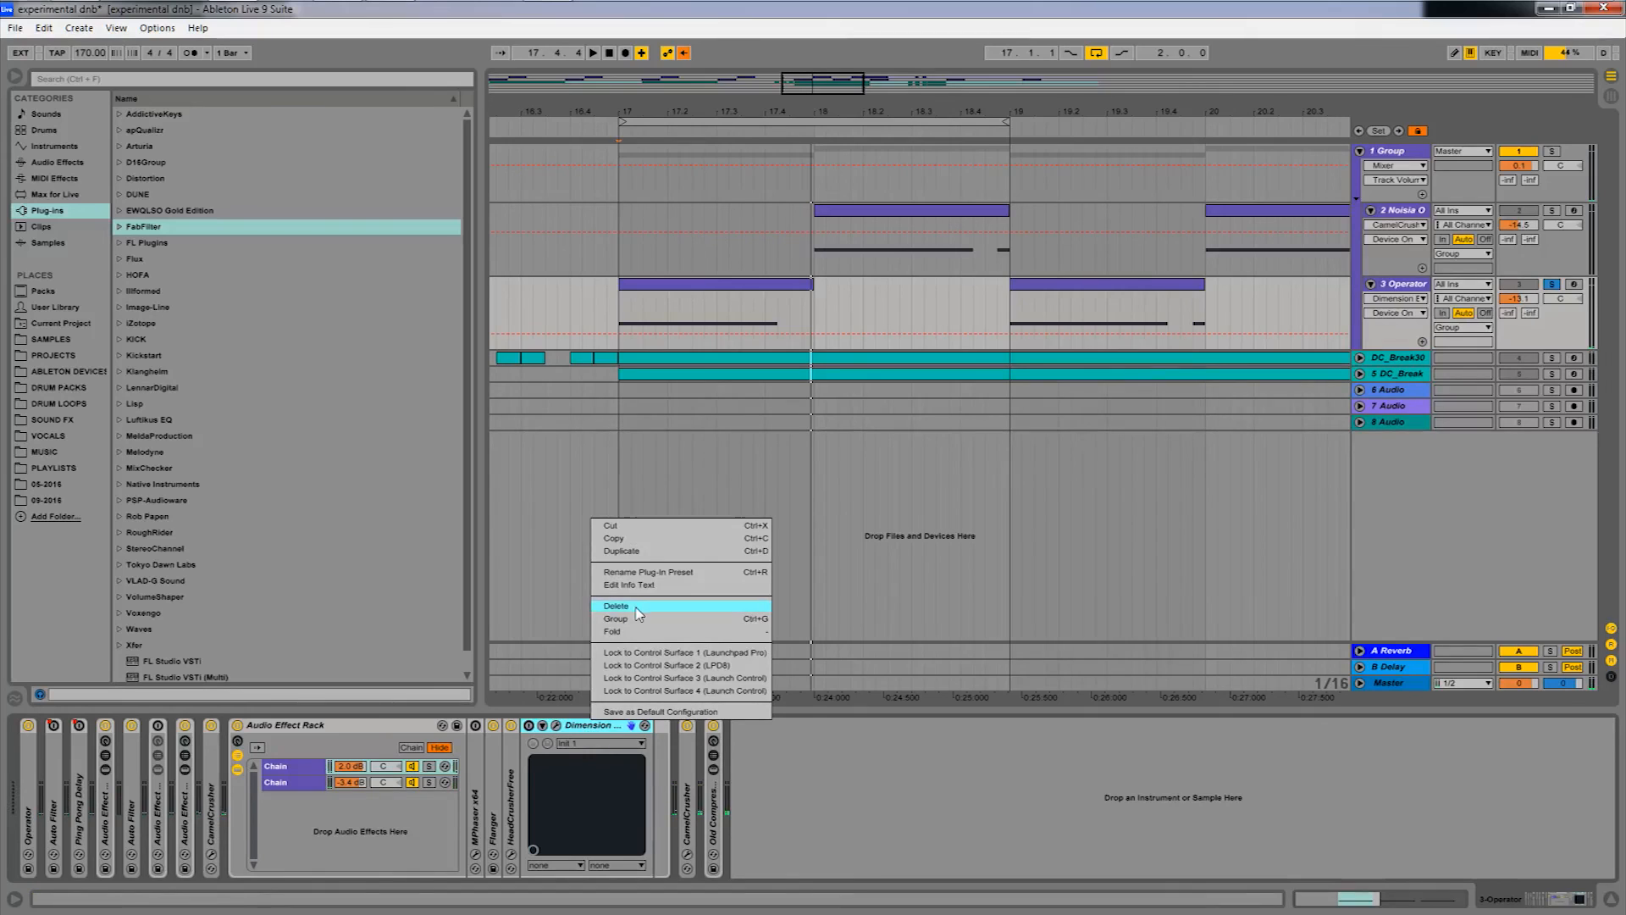
{"action": "left_click", "coordinate": [582, 730]}
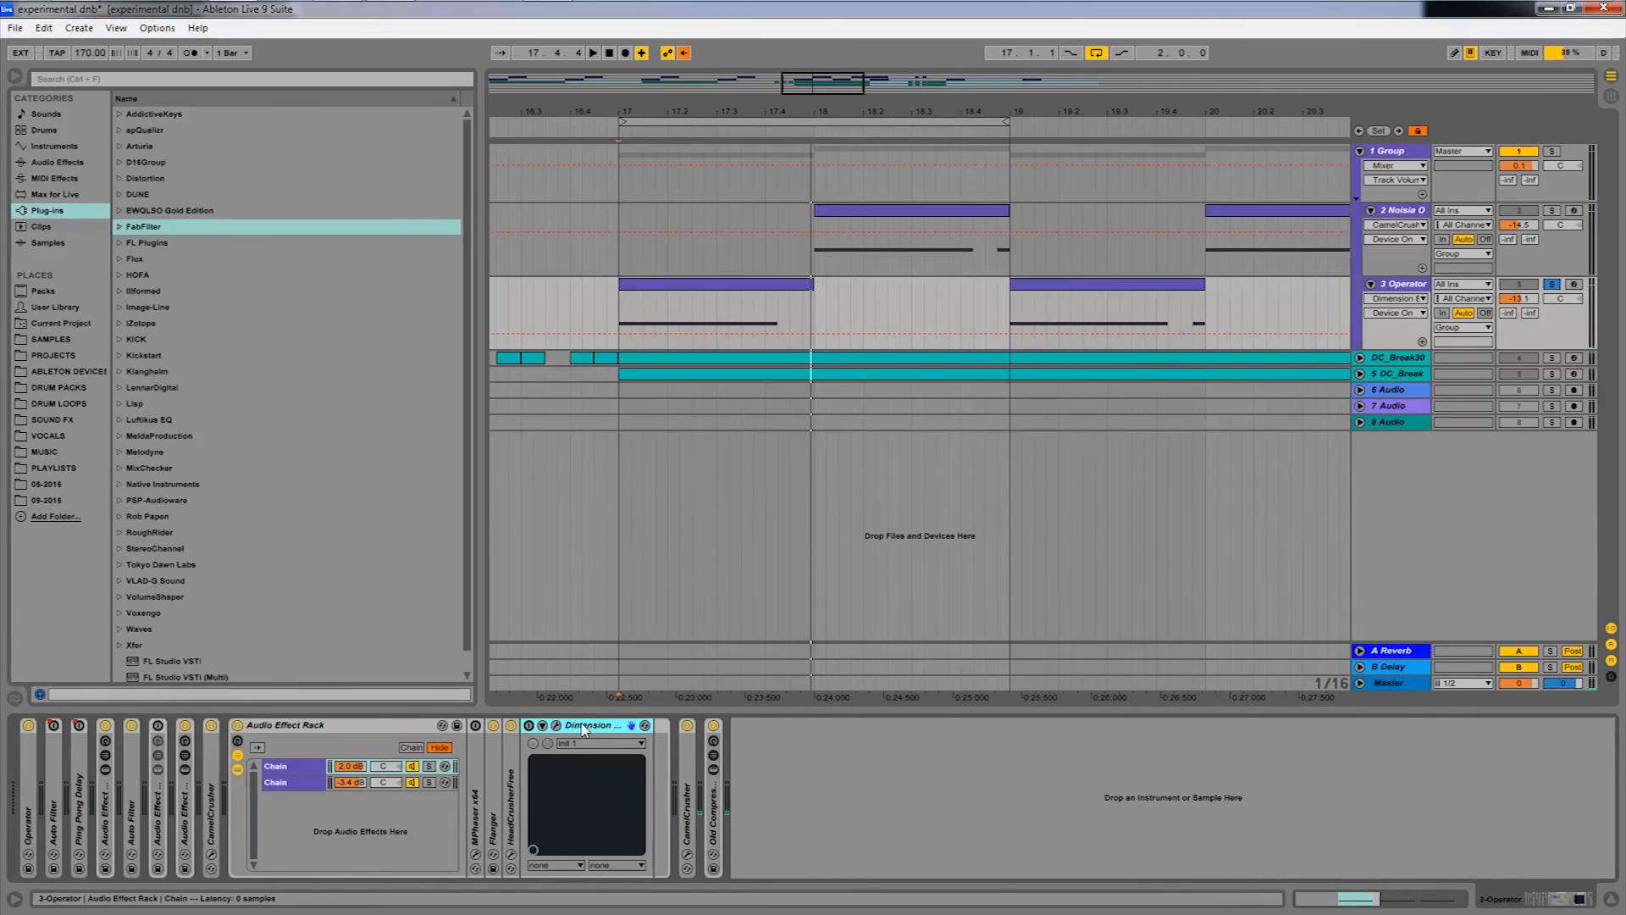
{"action": "double_click", "coordinate": [587, 727]}
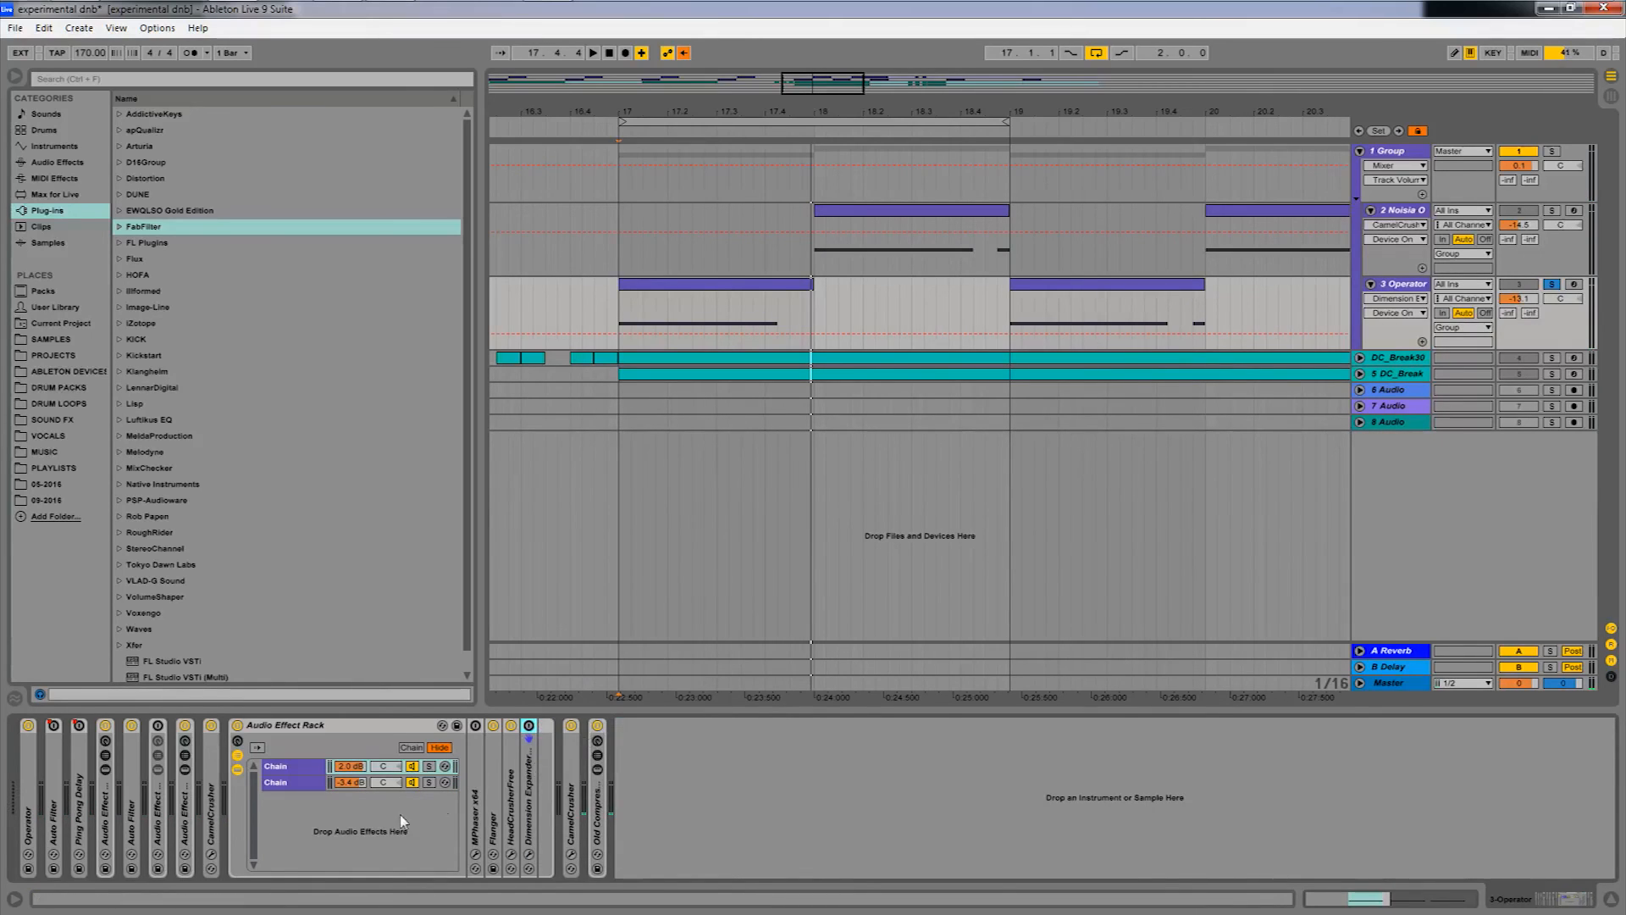
Show the rack's second chain and examine the settings of its FabFilter Pro-Q 2 and CamelCrusher.
{"action": "left_click", "coordinate": [312, 786]}
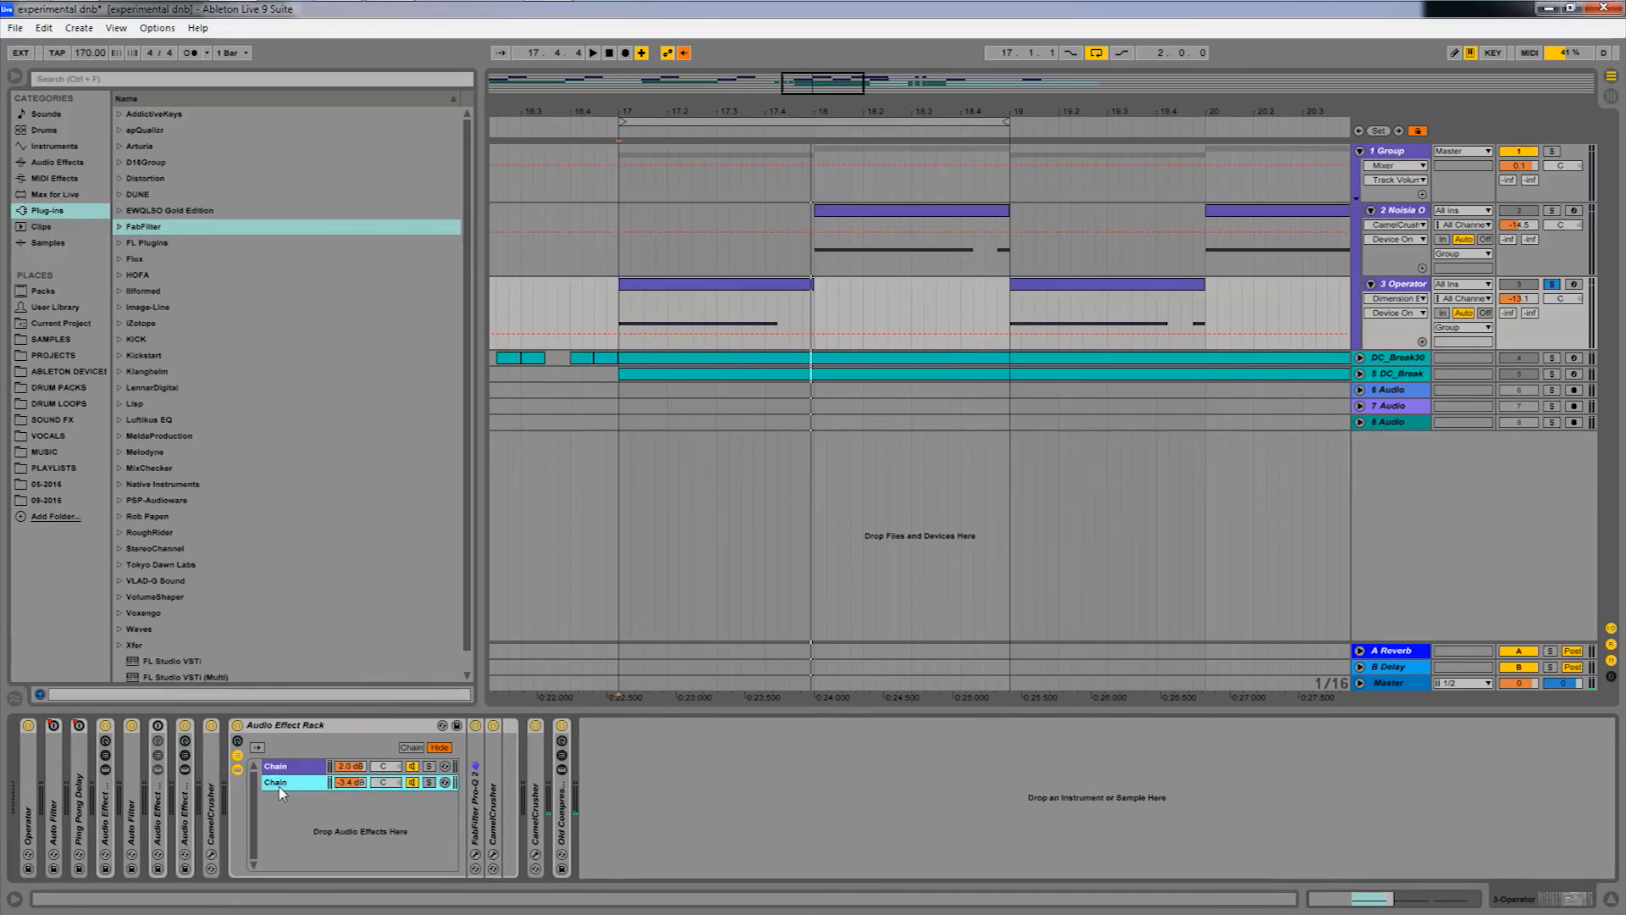
{"action": "left_click", "coordinate": [475, 854]}
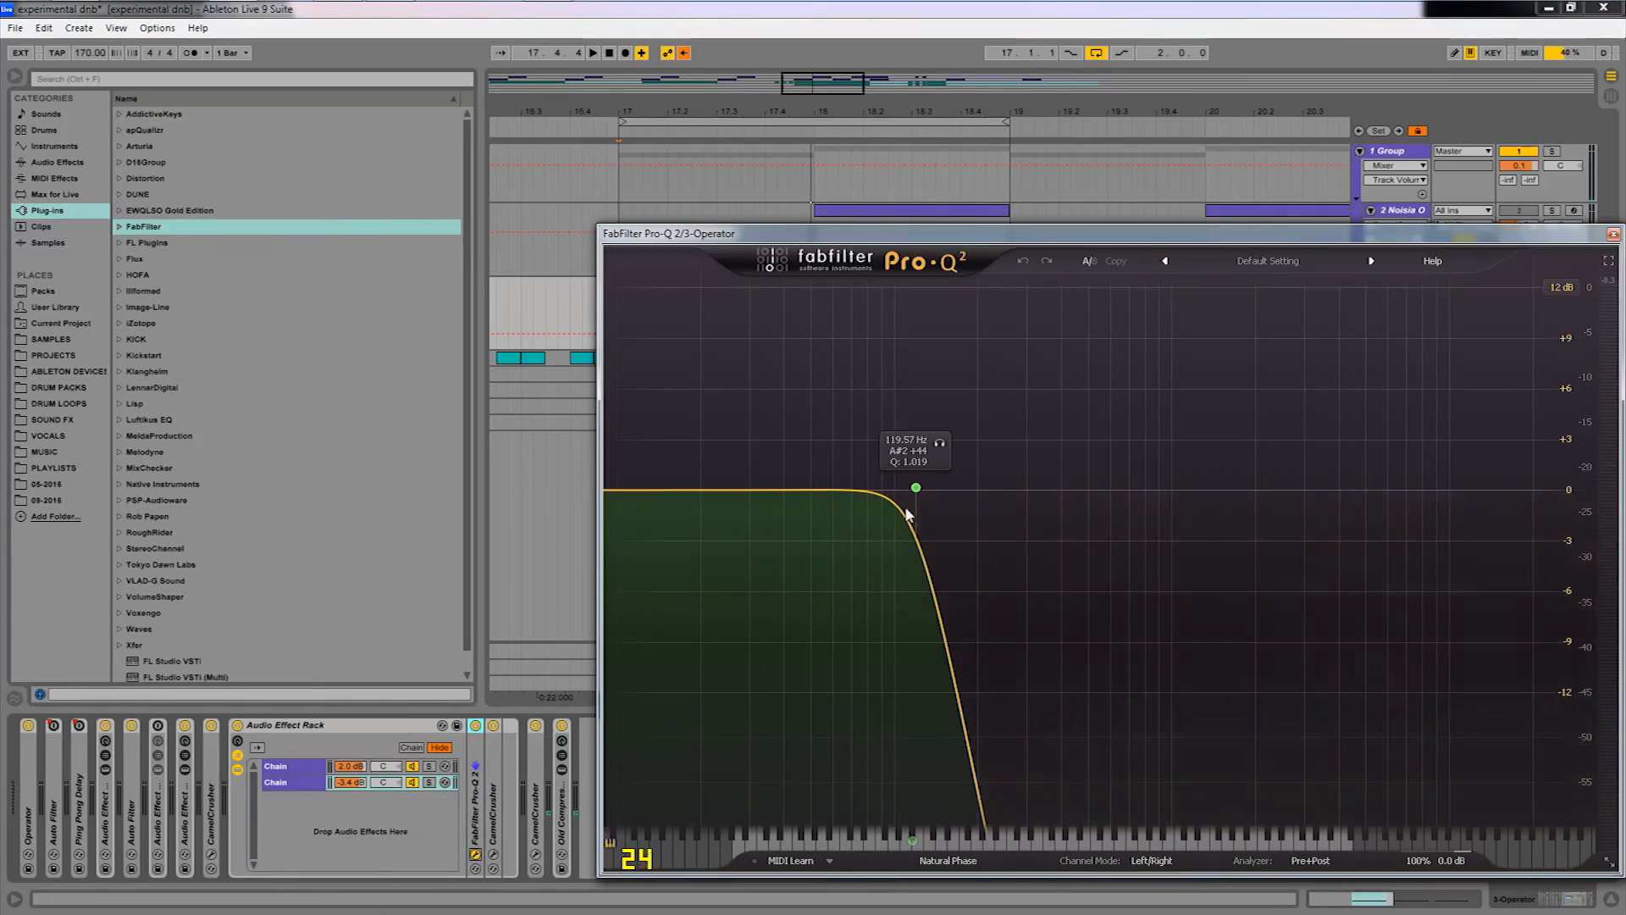
{"action": "left_click", "coordinate": [1613, 234]}
{"action": "left_click", "coordinate": [494, 853]}
{"action": "left_click", "coordinate": [494, 853]}
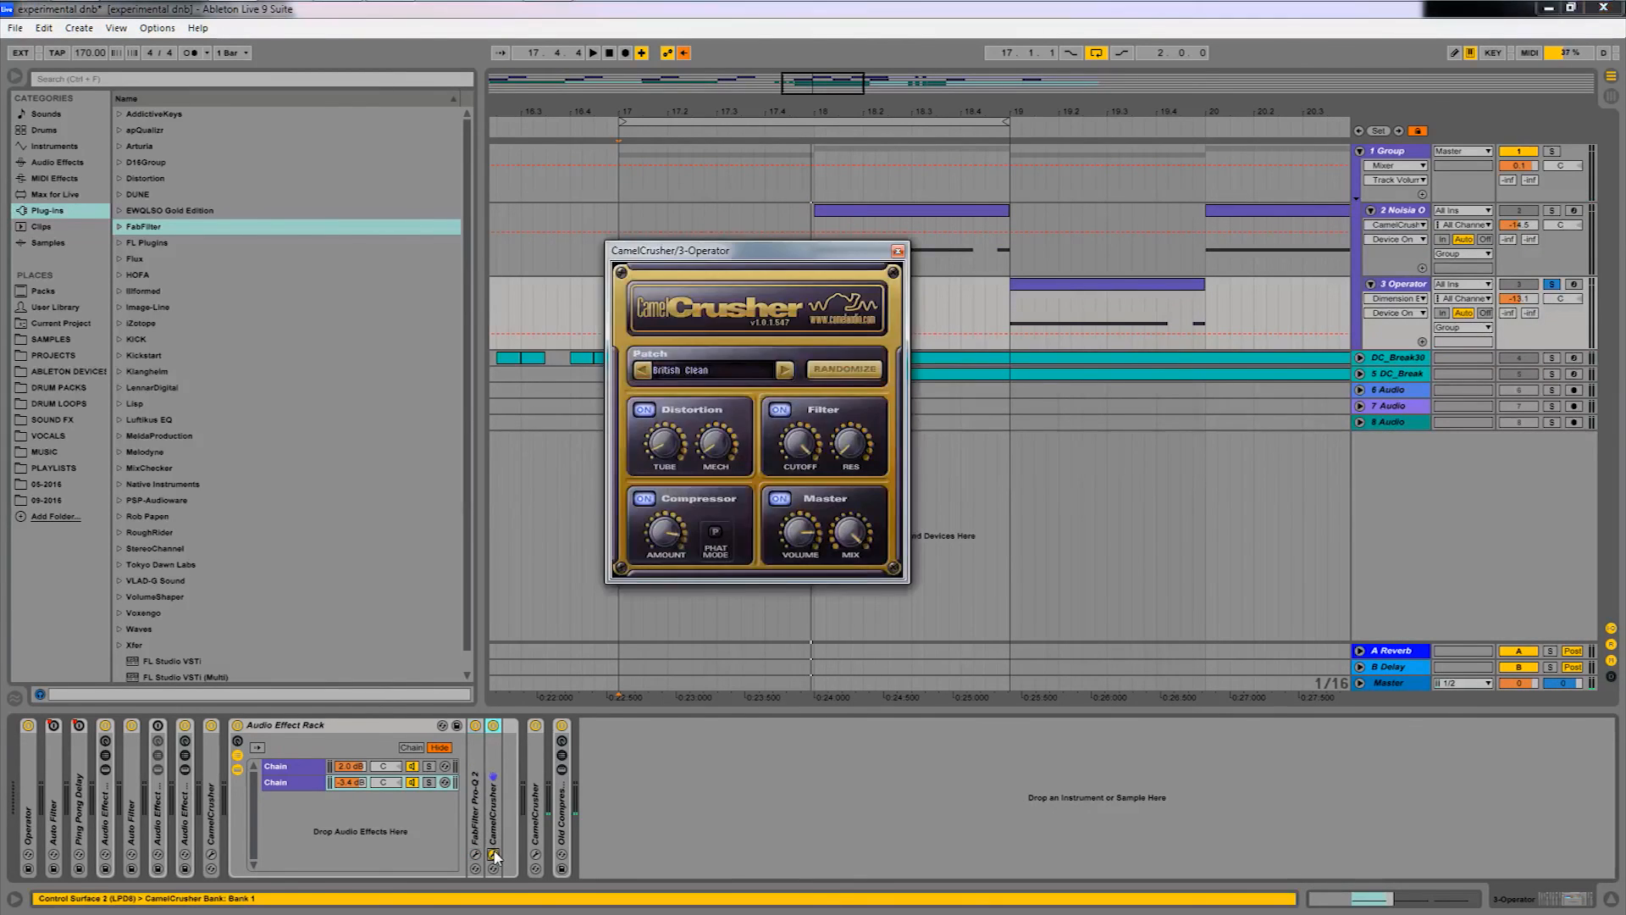
{"action": "left_click", "coordinate": [475, 853]}
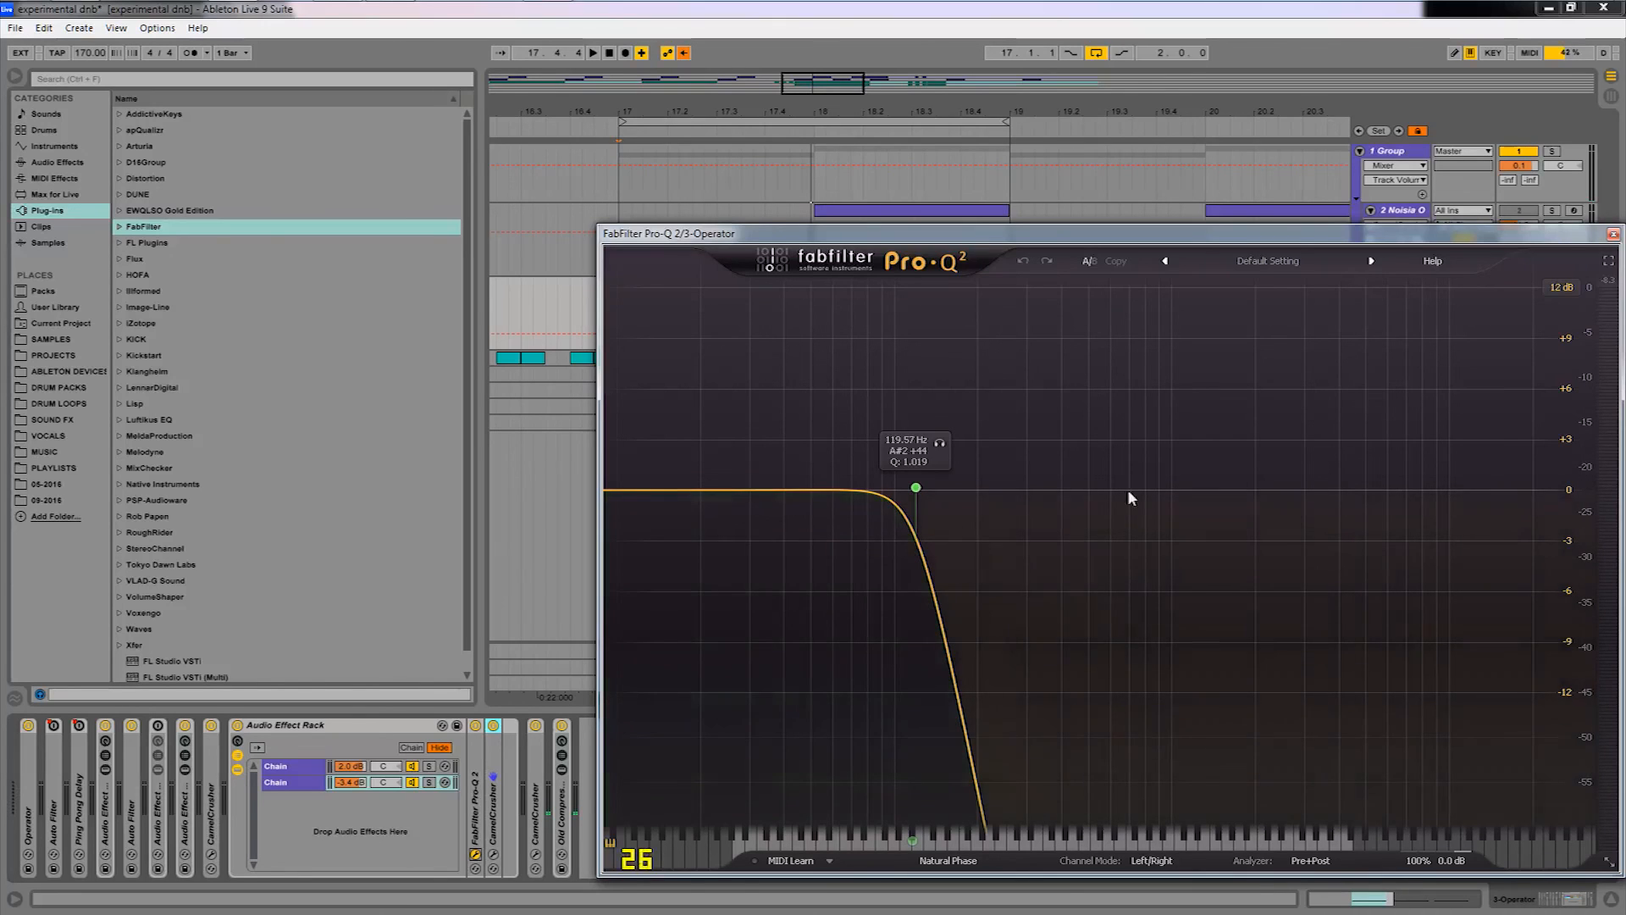
{"action": "left_click", "coordinate": [1612, 235]}
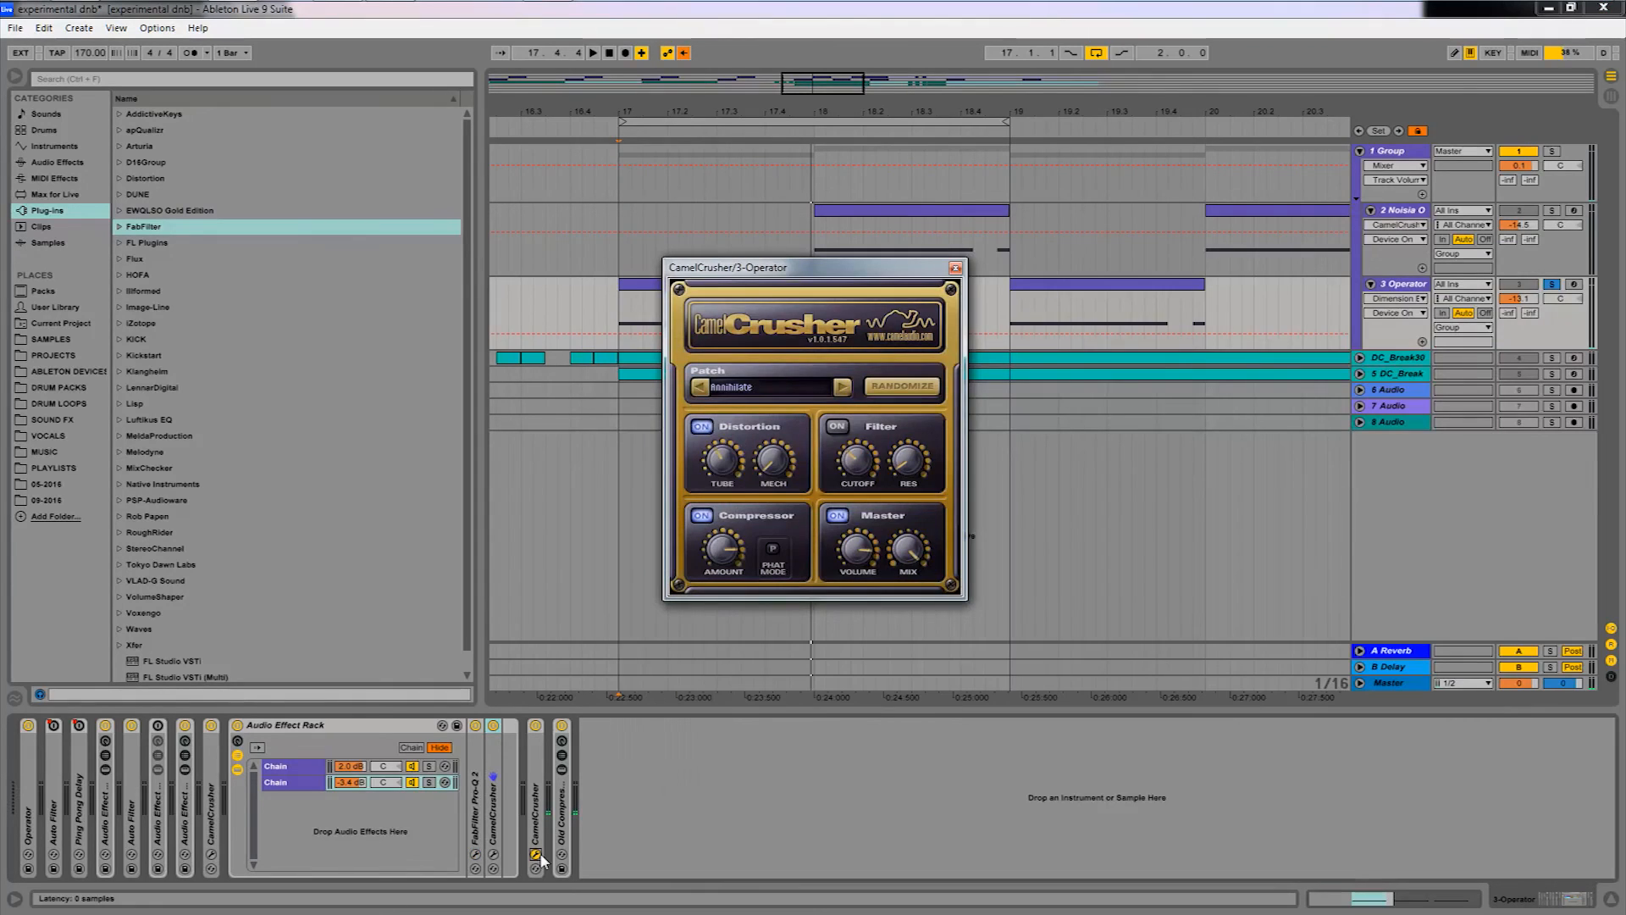
Close the last CamelCrusher's settings, switch the rack back to its first chain, and fold the rack.
{"action": "left_click", "coordinate": [298, 767]}
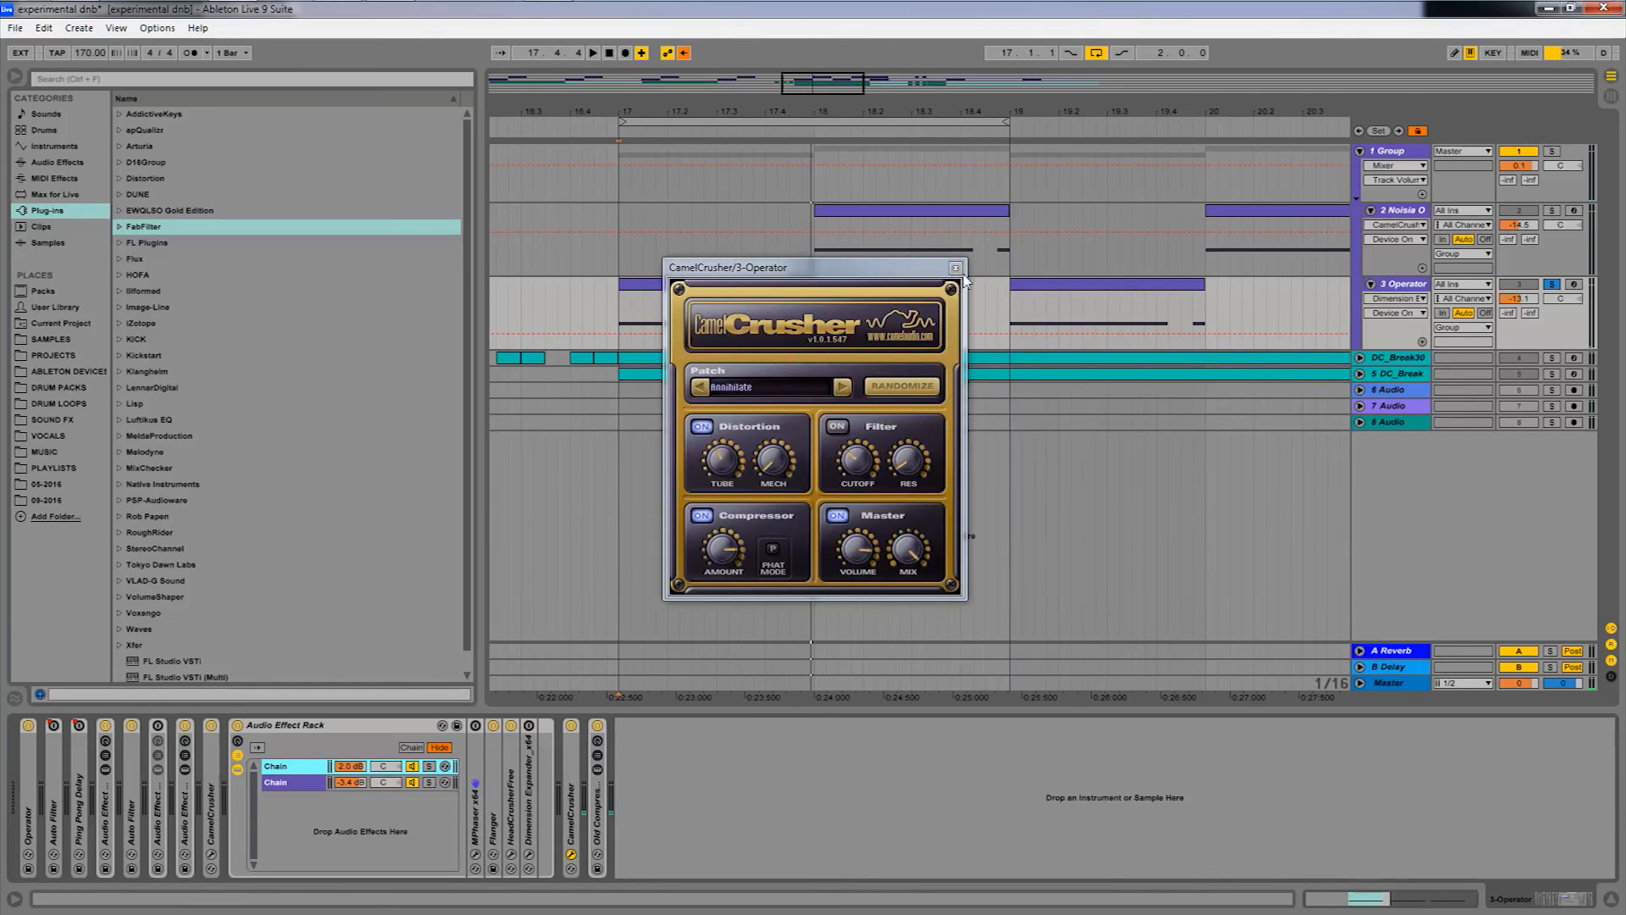
{"action": "left_click", "coordinate": [955, 268]}
{"action": "left_click", "coordinate": [306, 735]}
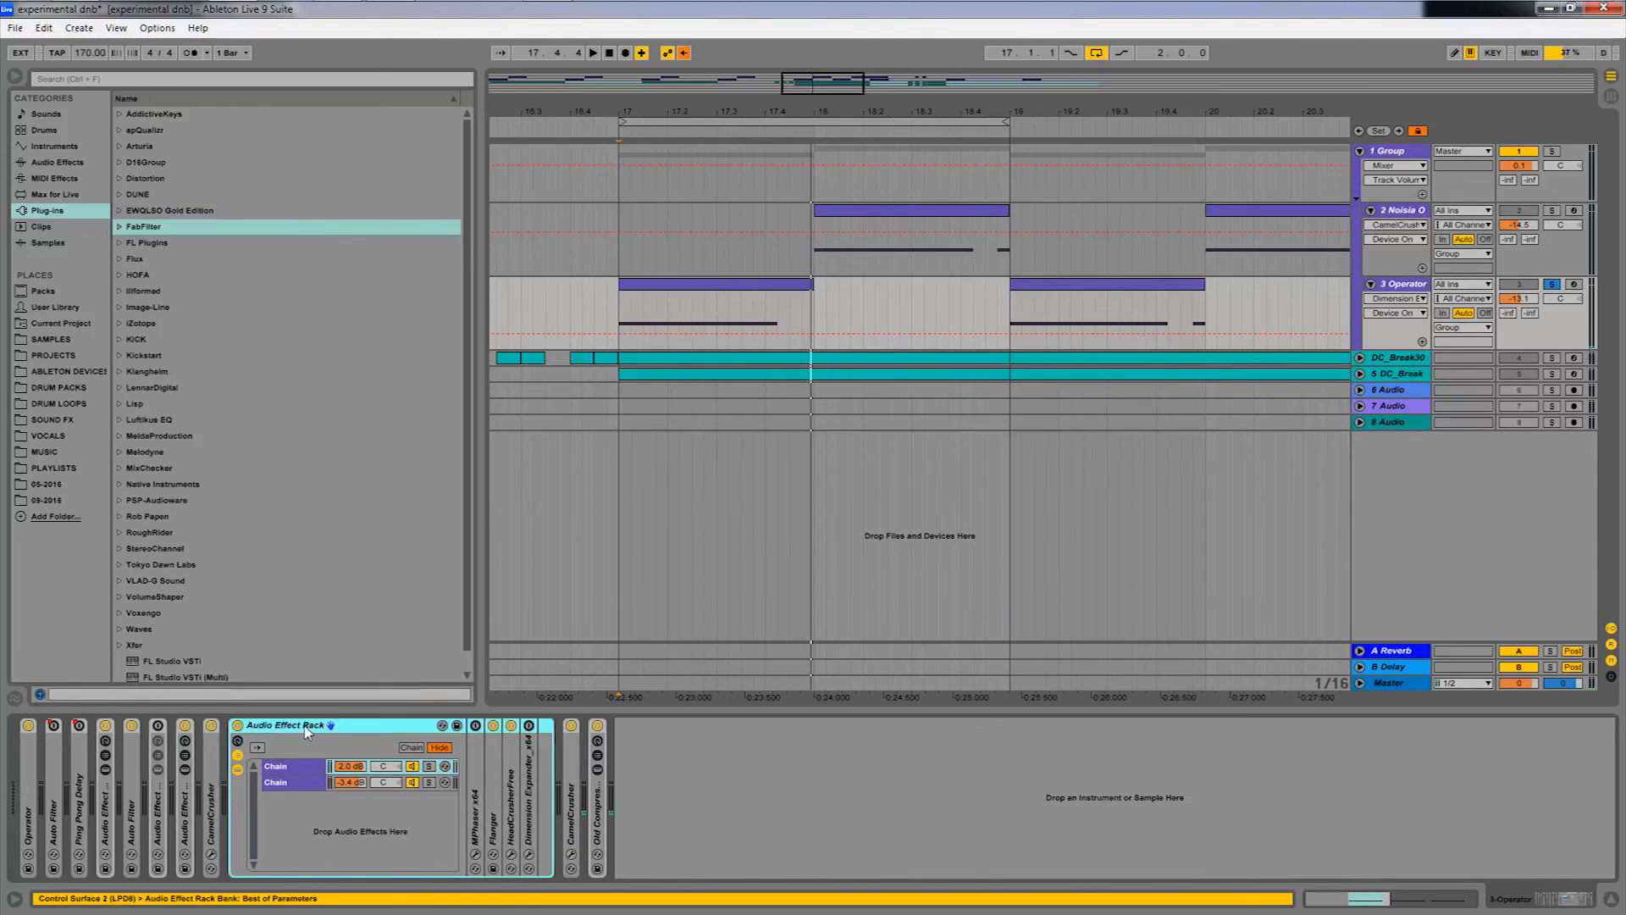
{"action": "double_click", "coordinate": [307, 733]}
{"action": "left_click", "coordinate": [518, 777]}
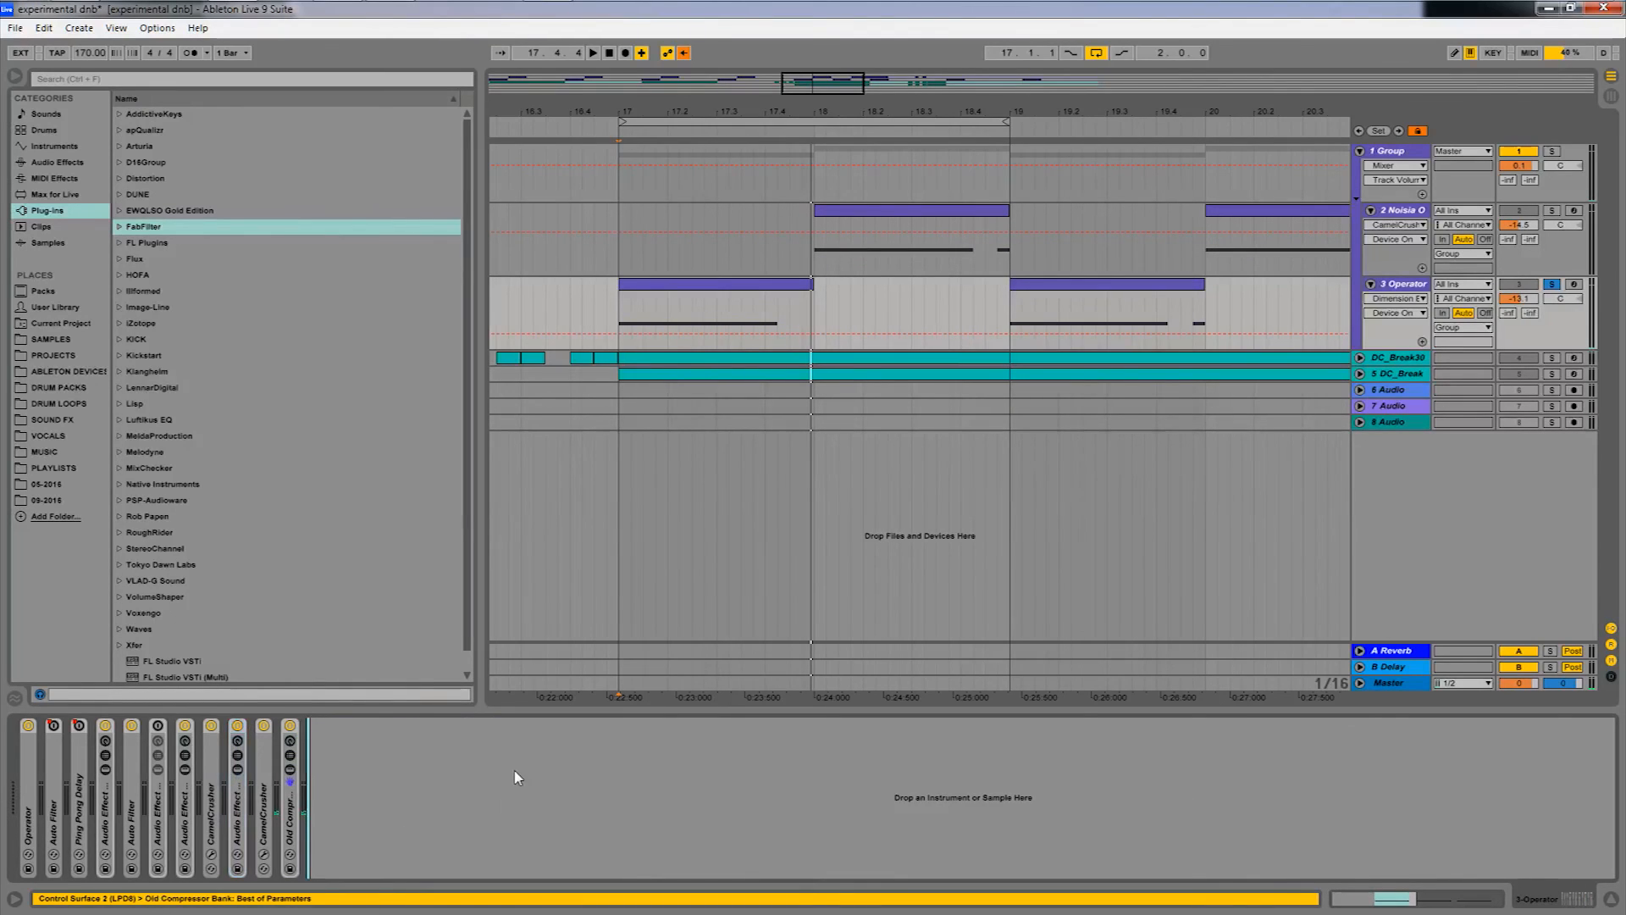
Unsolo the Operator track and place the insert marker on it at 17.1.1 in a wider arrangement view.
{"action": "left_click", "coordinate": [1551, 284]}
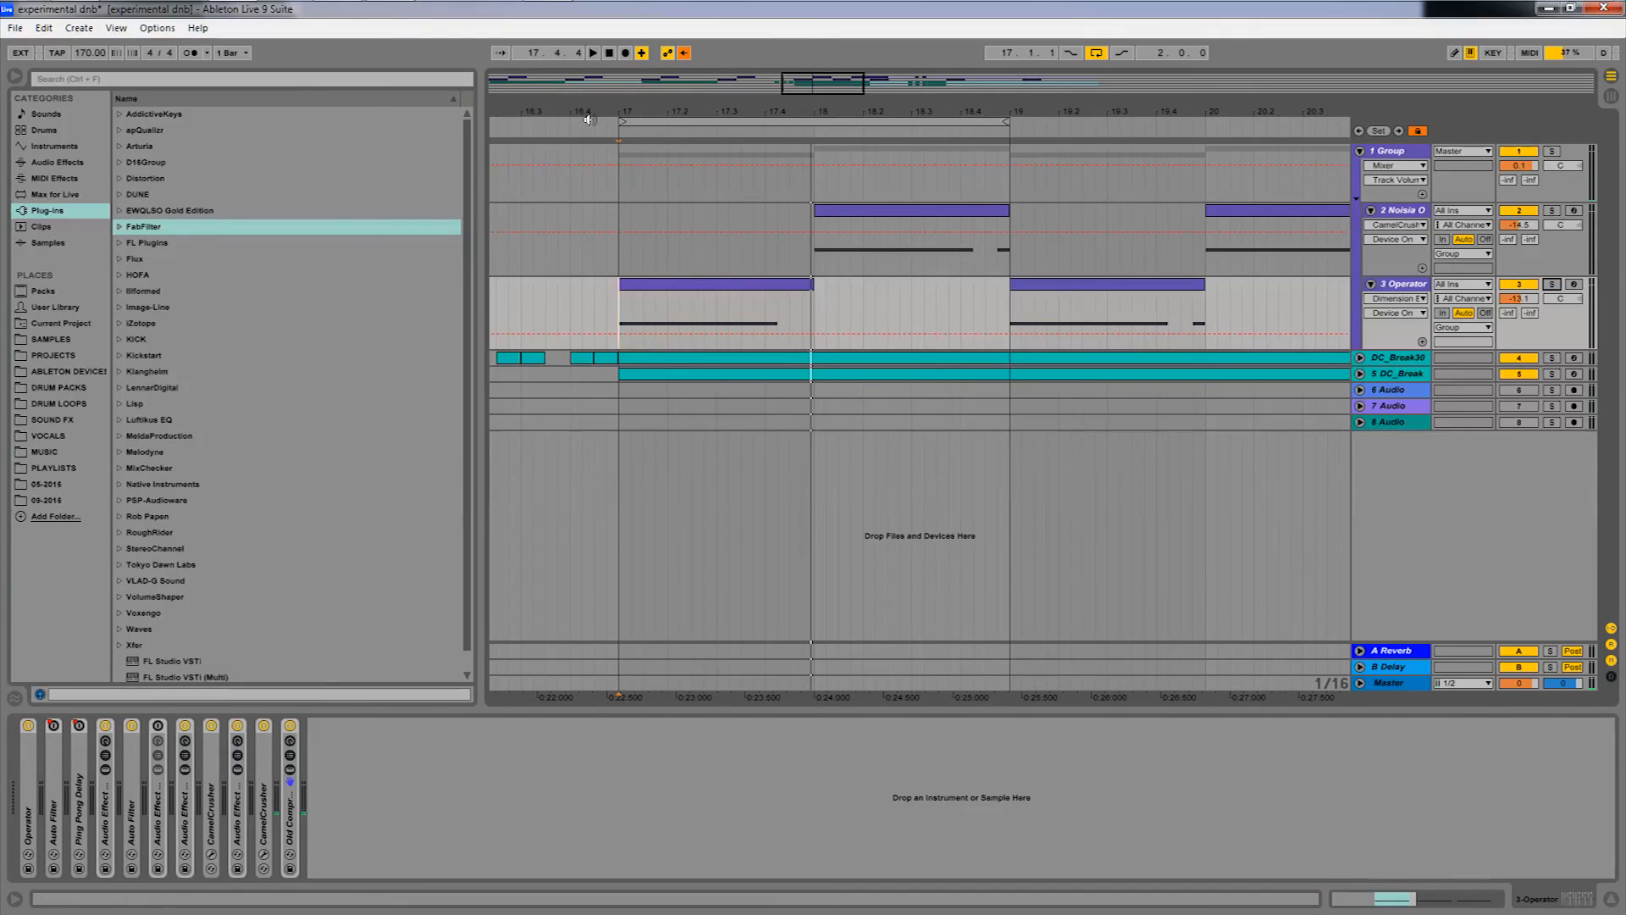
{"action": "left_click", "coordinate": [623, 122]}
{"action": "left_click_drag", "start_coordinate": [625, 113], "coordinate": [684, 63]}
{"action": "left_click", "coordinate": [681, 305]}
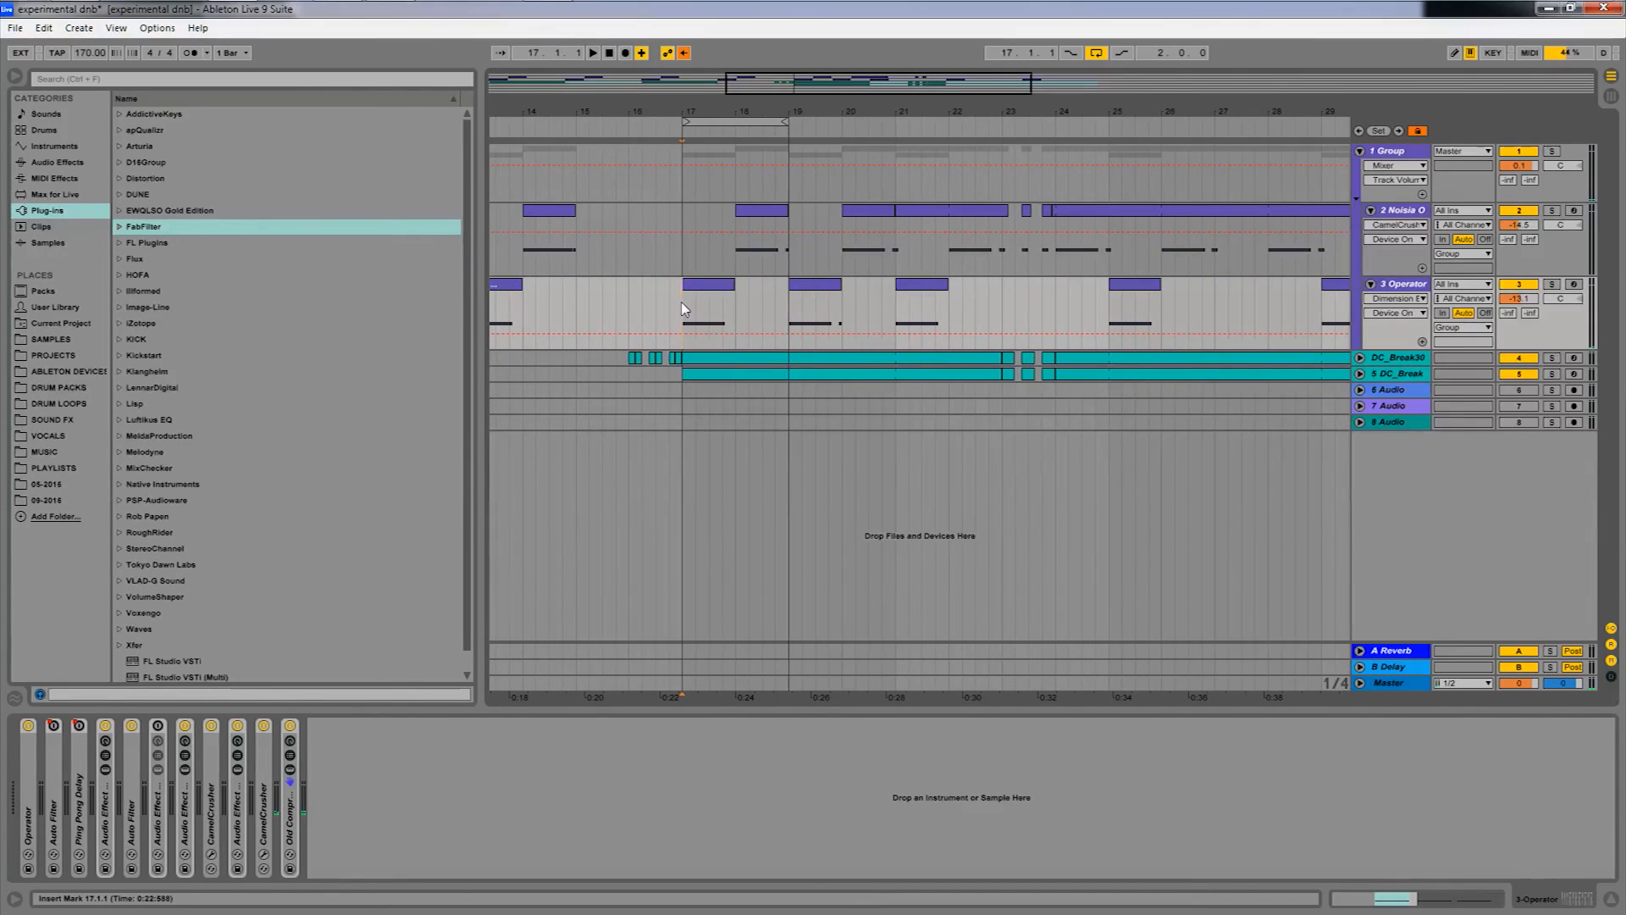